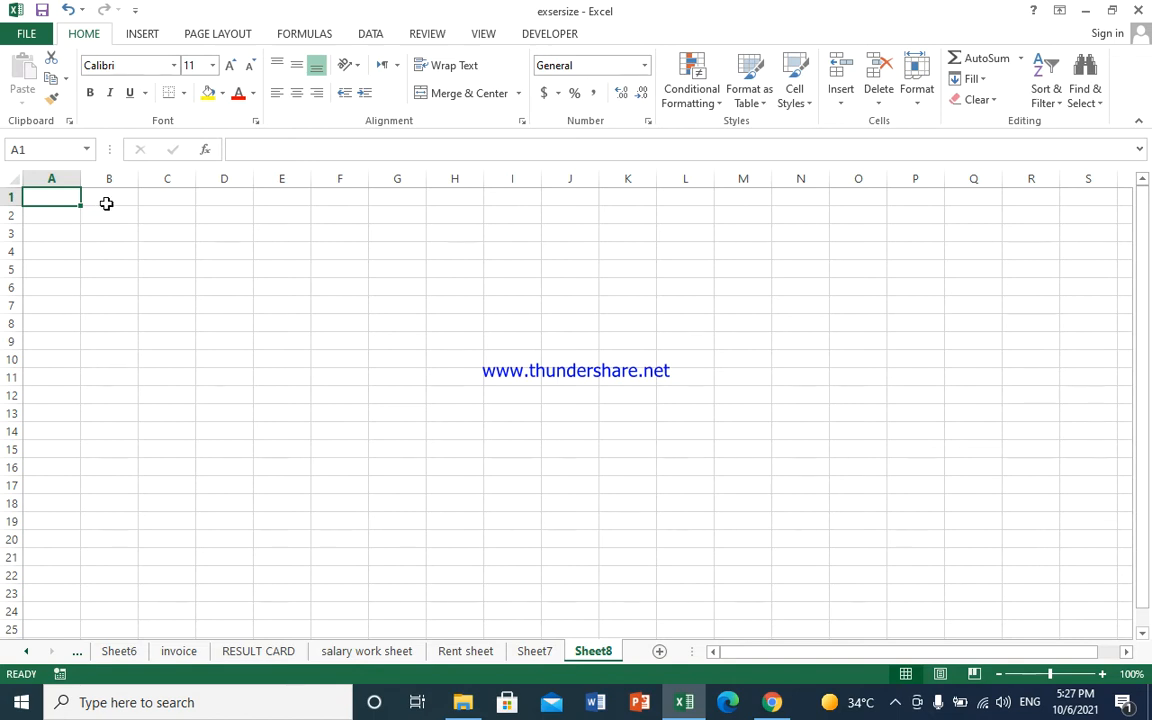
# - Set up the sheet's page with A4 paper size, Portrait orientation and Normal margins
pyautogui.click(218, 34)
pyautogui.click(241, 104)
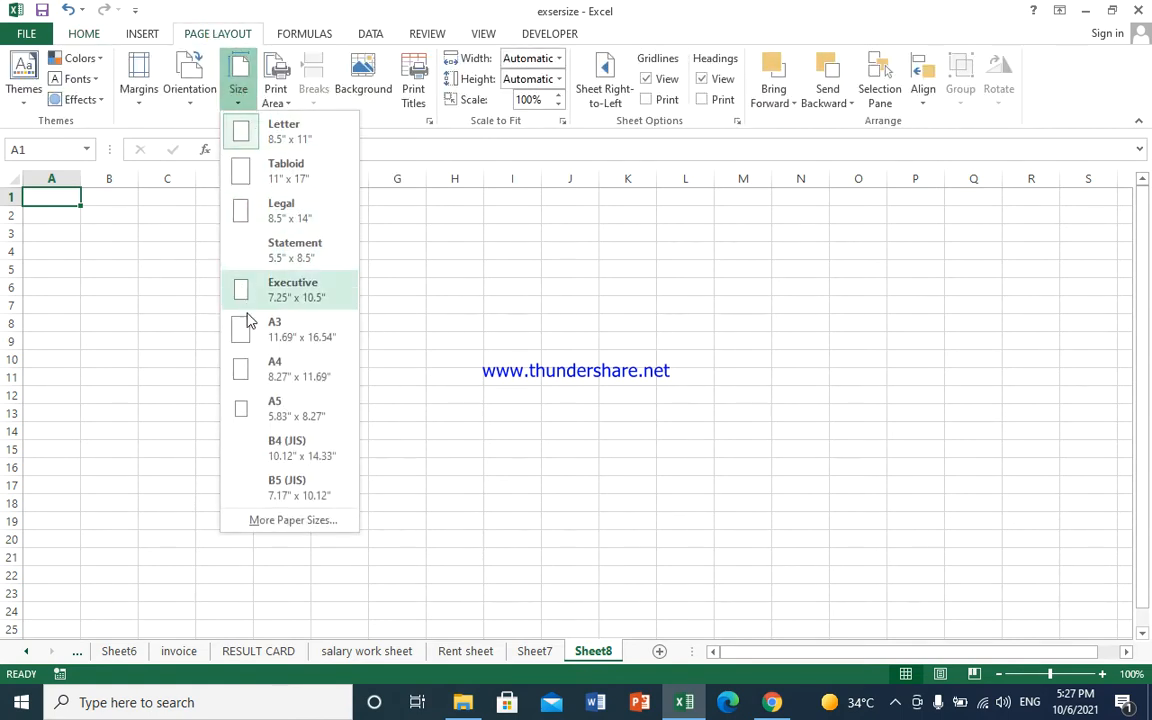
pyautogui.click(260, 365)
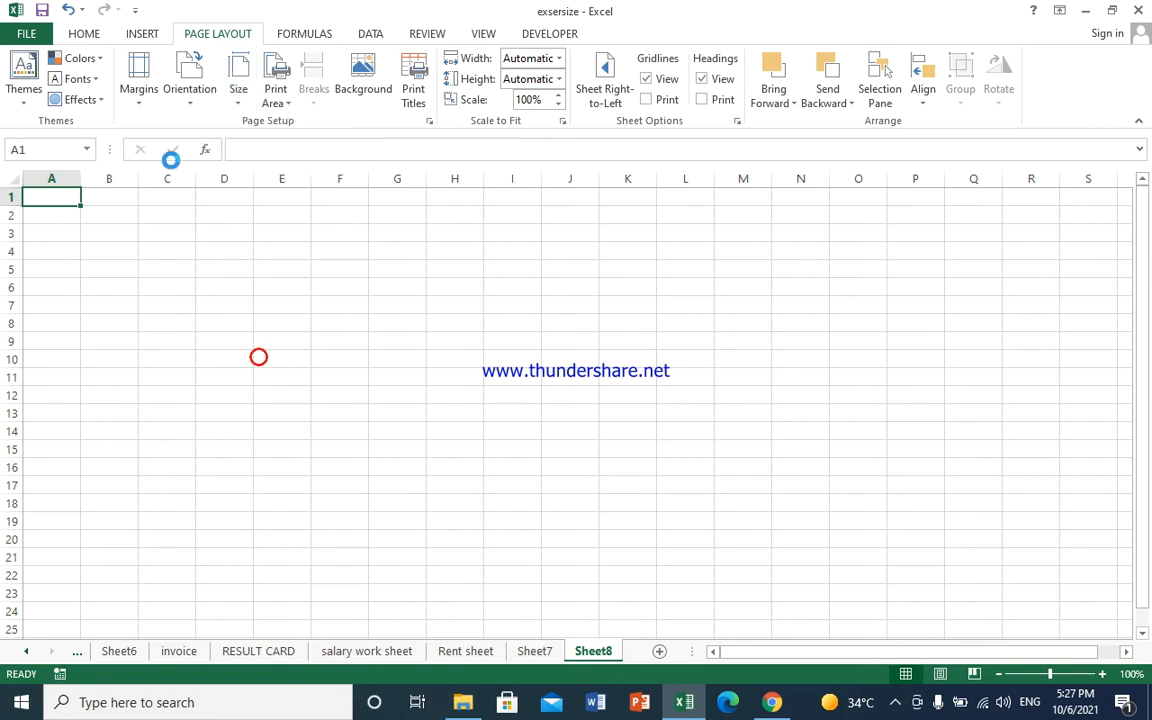
pyautogui.click(199, 92)
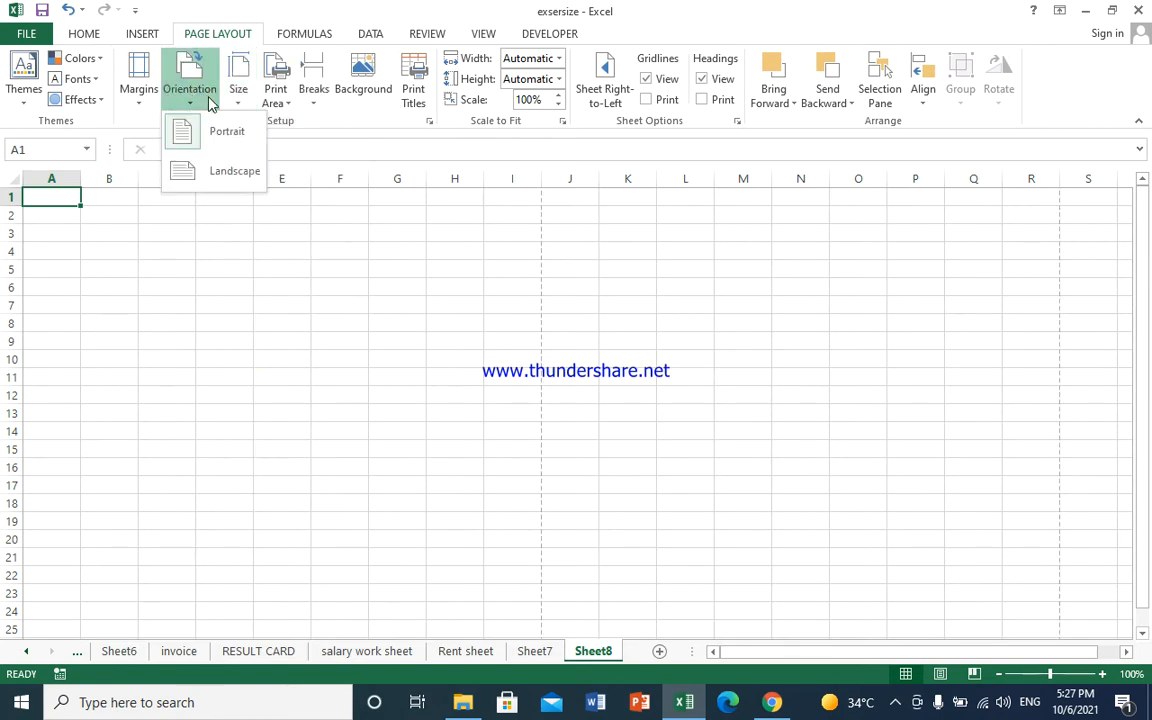
pyautogui.click(185, 137)
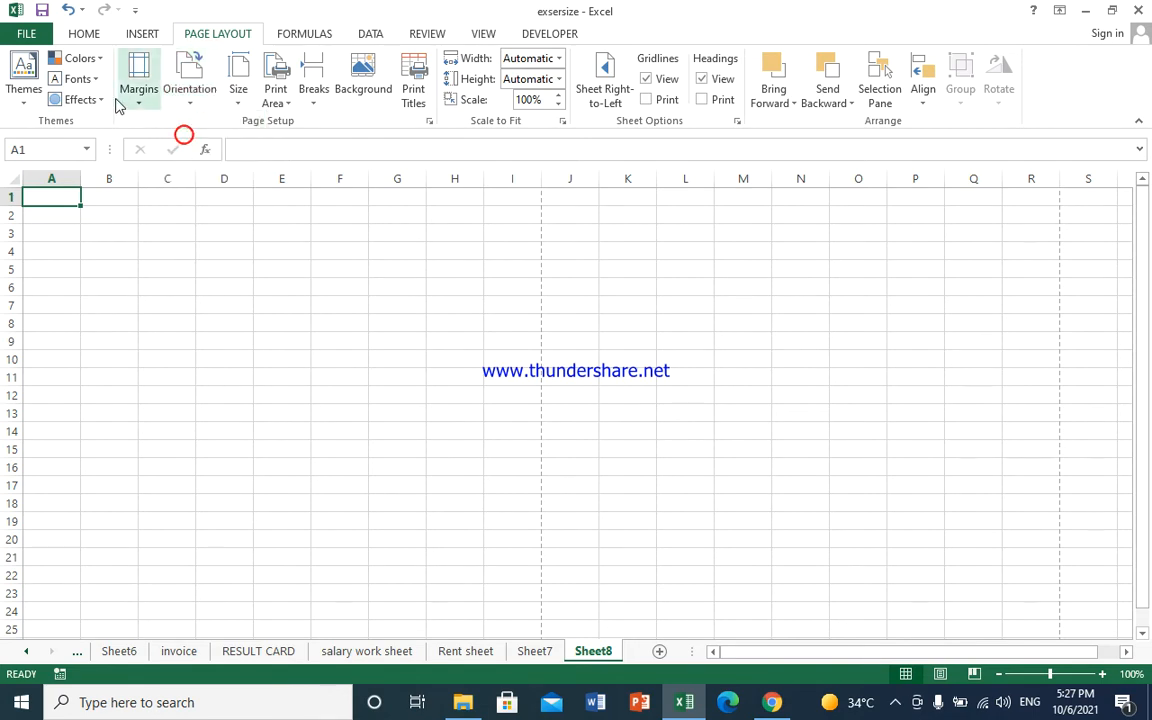
pyautogui.click(135, 100)
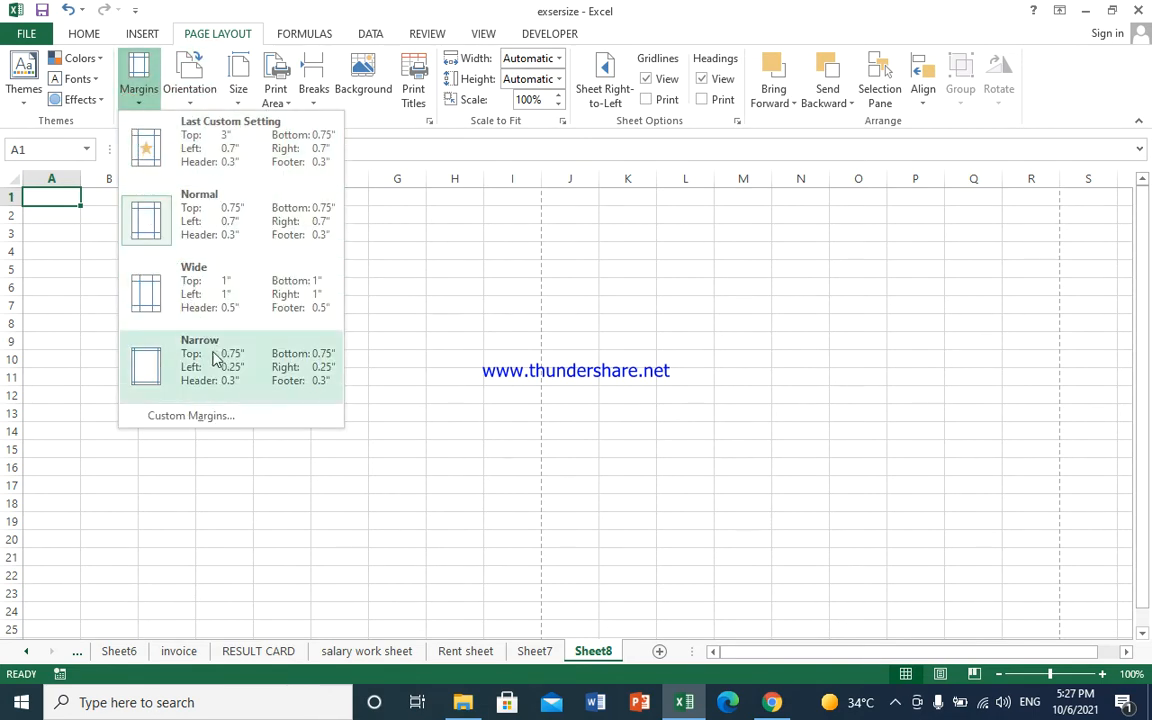
pyautogui.click(224, 238)
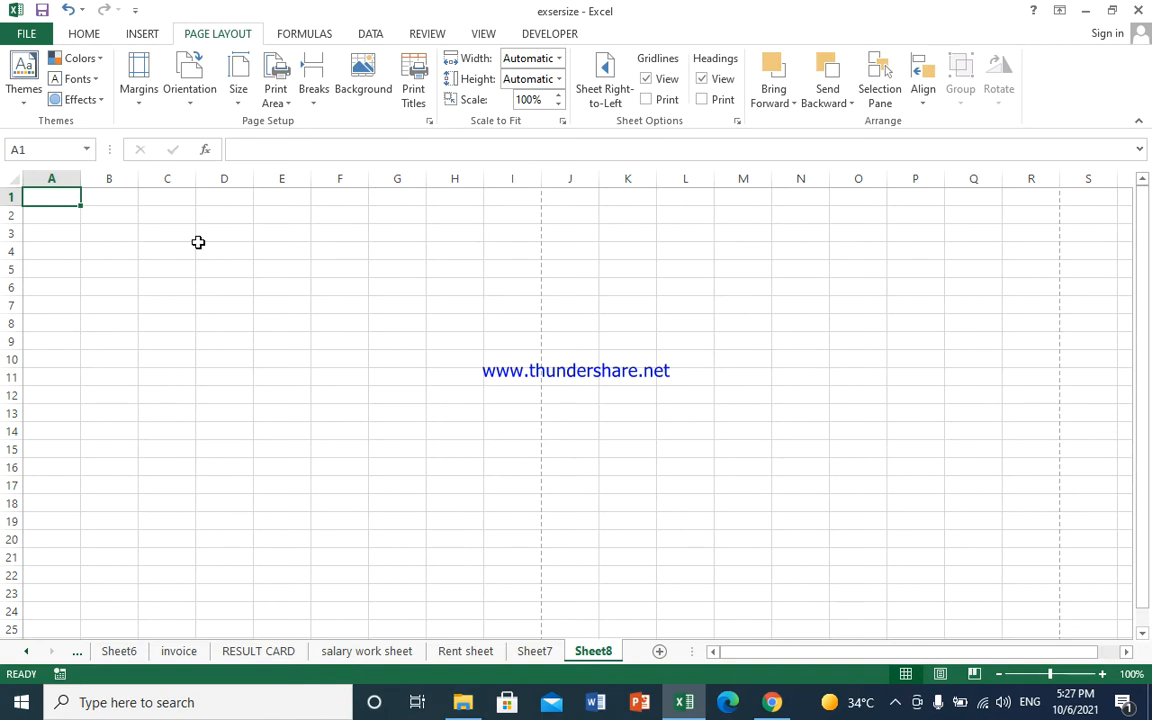
# - Enter the title FAMILY BUDGET SHEET in cell A1
pyautogui.write('FAMILY')
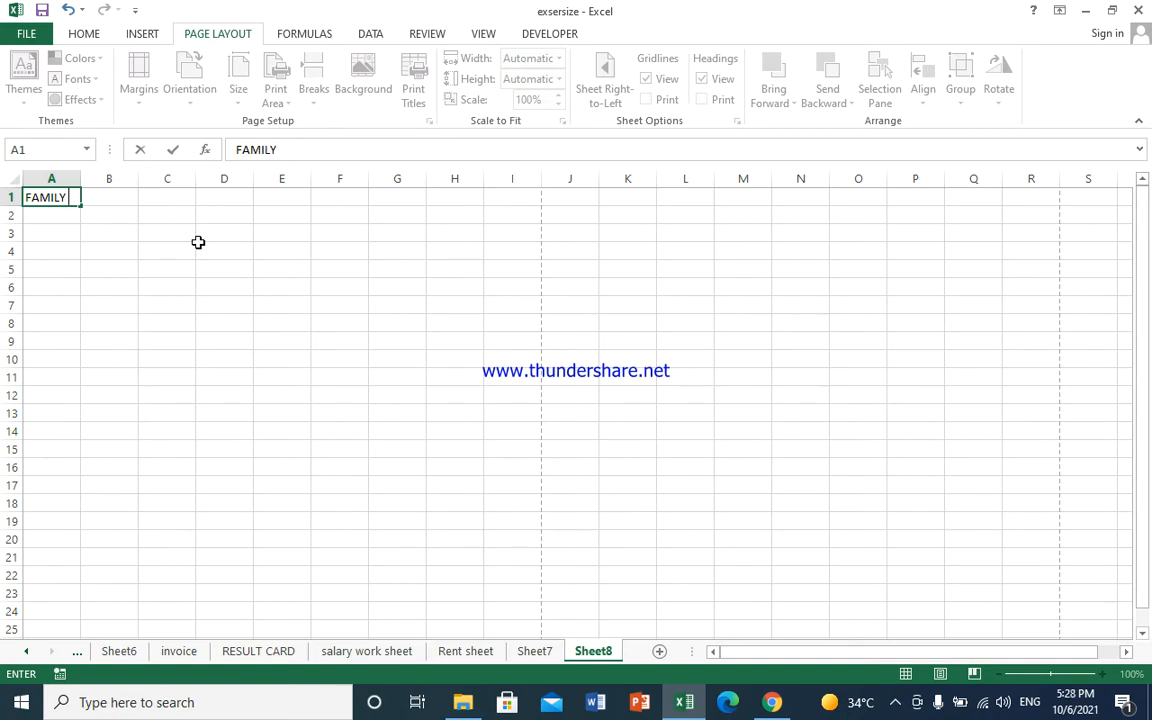
pyautogui.write(' BUDGET')
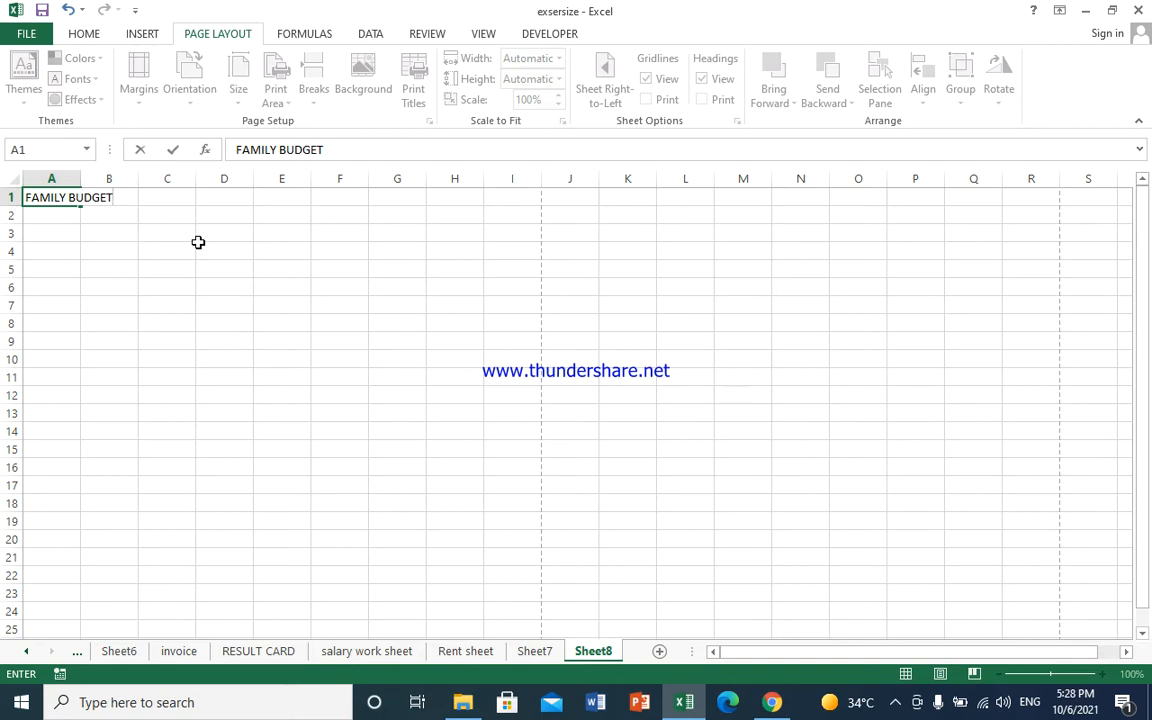
pyautogui.write(' SHEET')
pyautogui.press('Return')
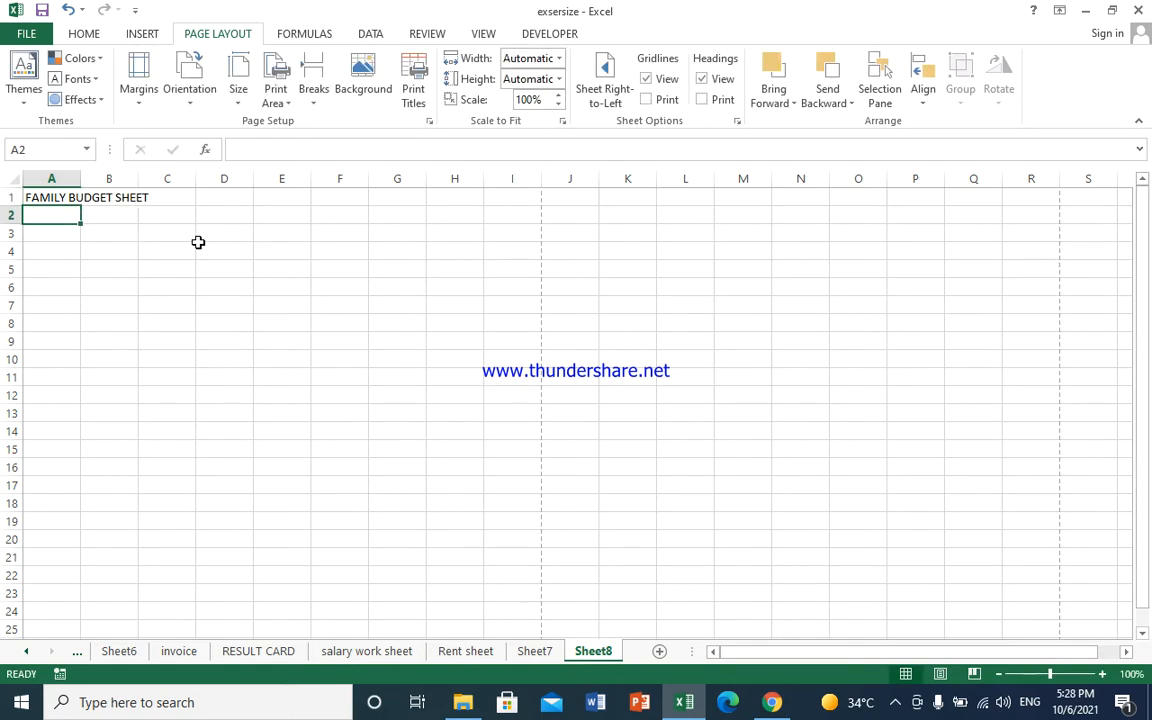
# - Enter the subtitle BUDGET SHEET 09-06-2021 in cell A2
pyautogui.write('BUD')
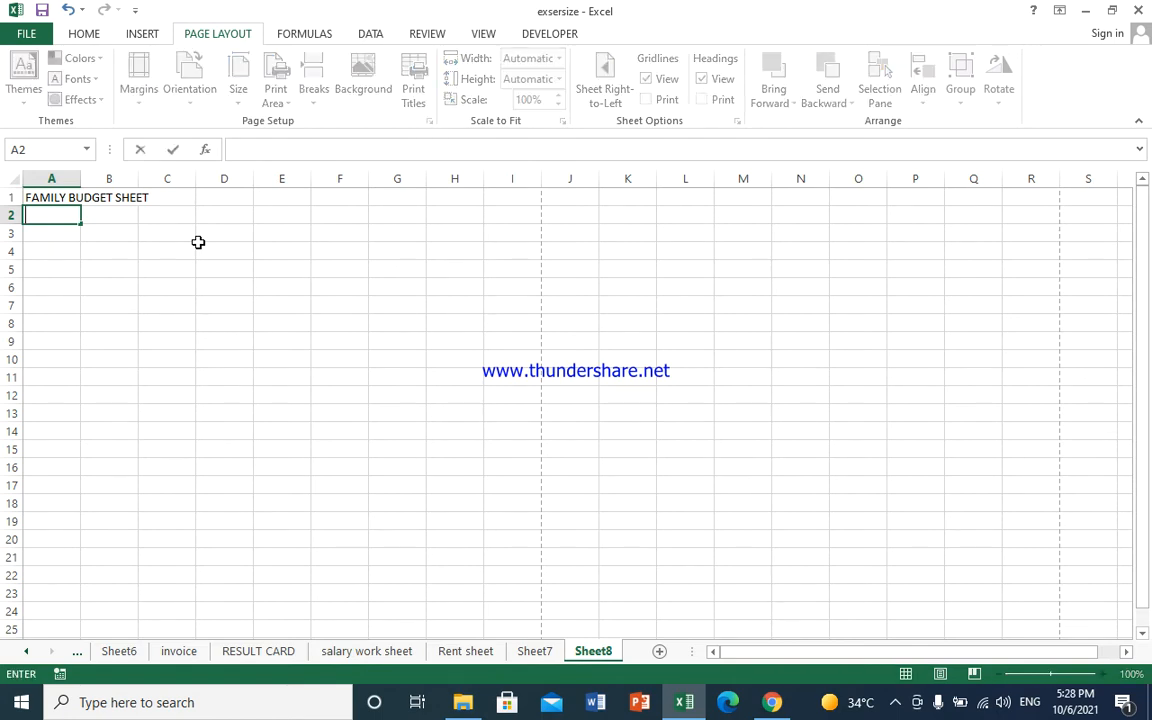
pyautogui.write('GET ')
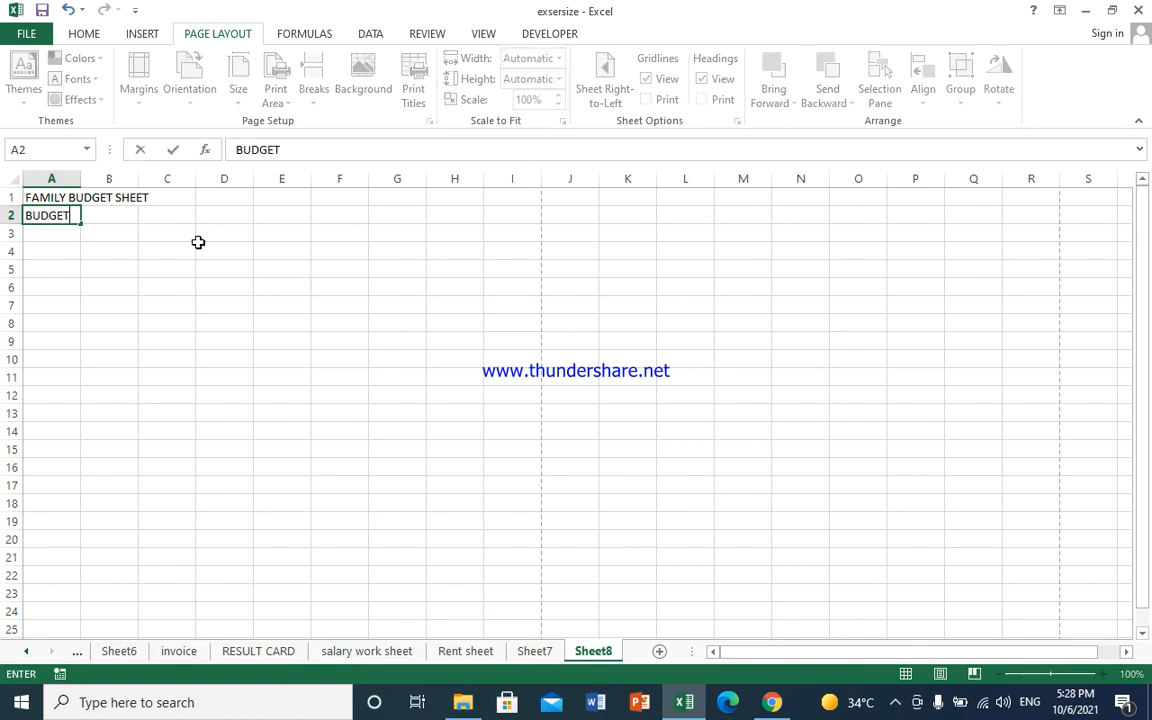
pyautogui.write('SHEET')
pyautogui.write('09')
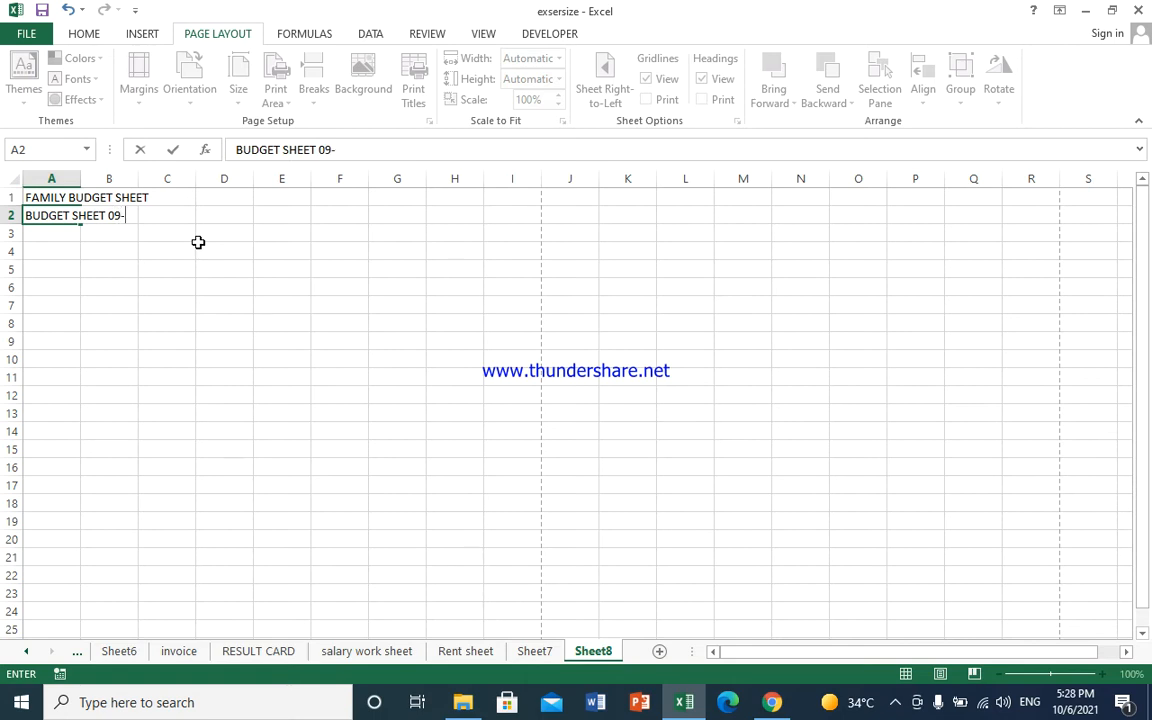
pyautogui.write('-06-2021')
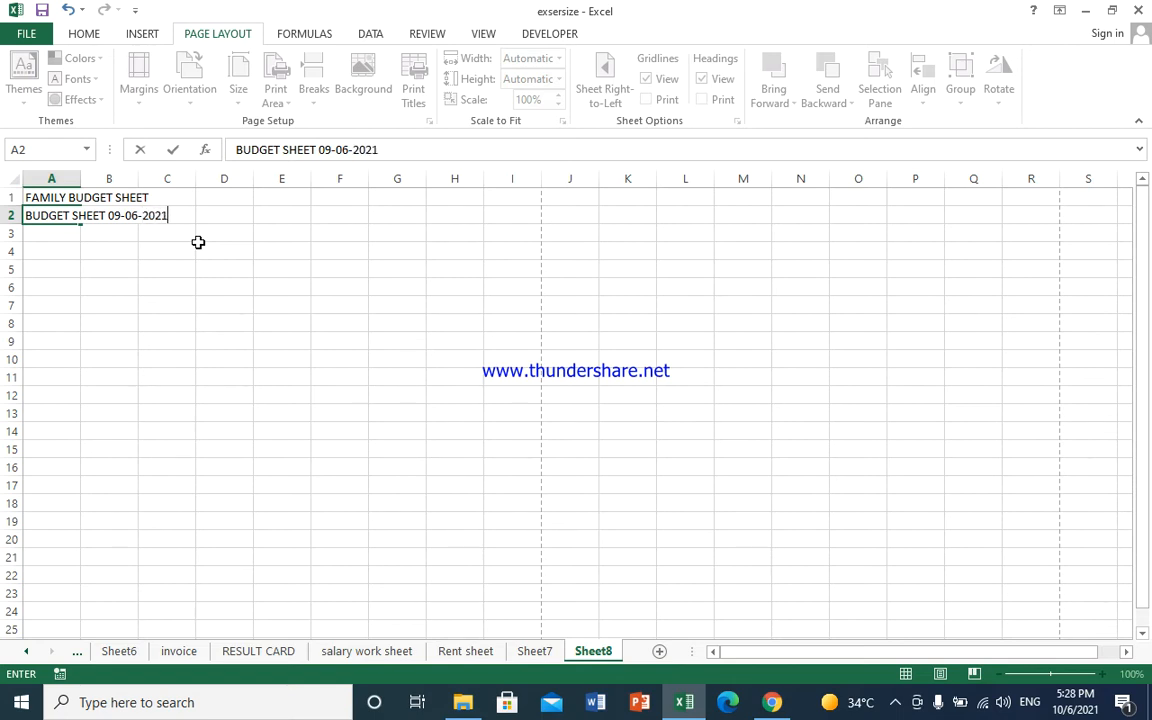
pyautogui.press('Return')
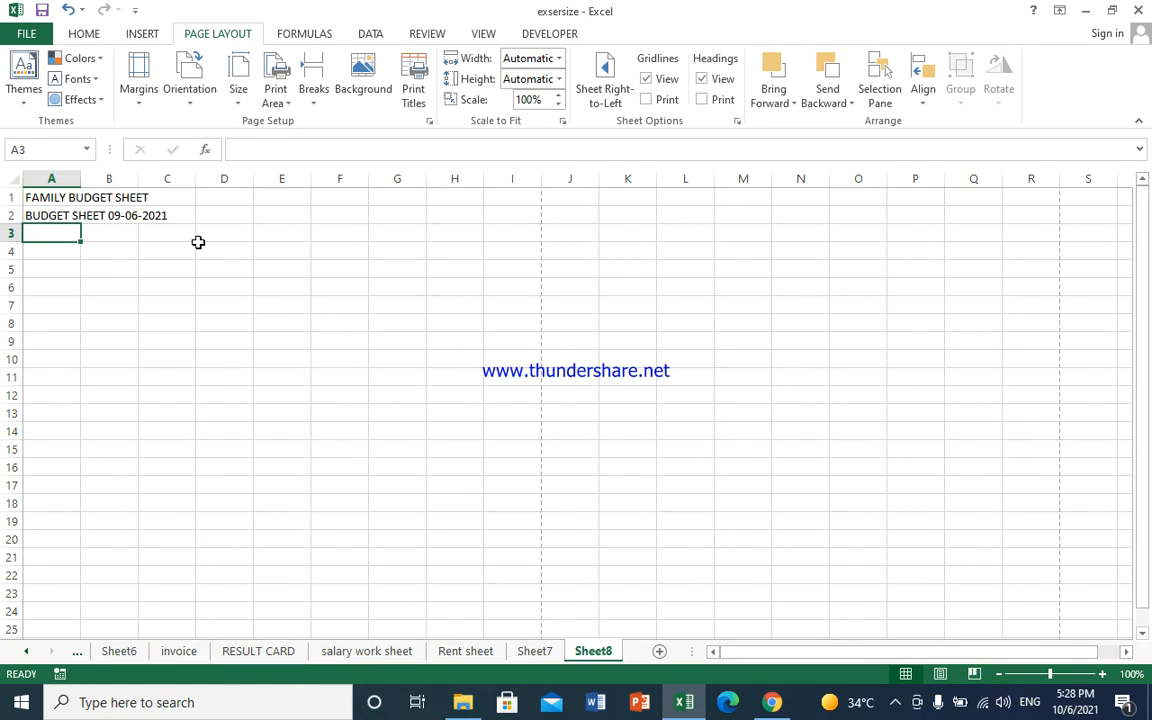
# - Enter the column headers Date in A3 and item Name in B3
pyautogui.write('Date')
pyautogui.press('Tab')
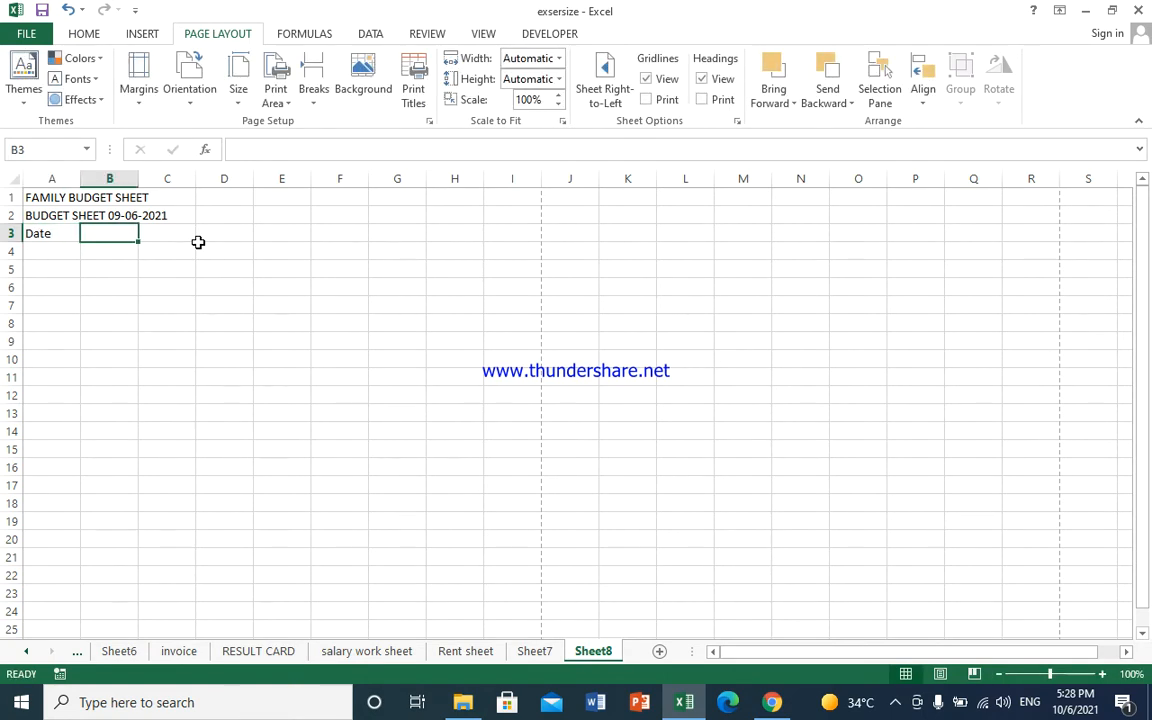
pyautogui.write('ite')
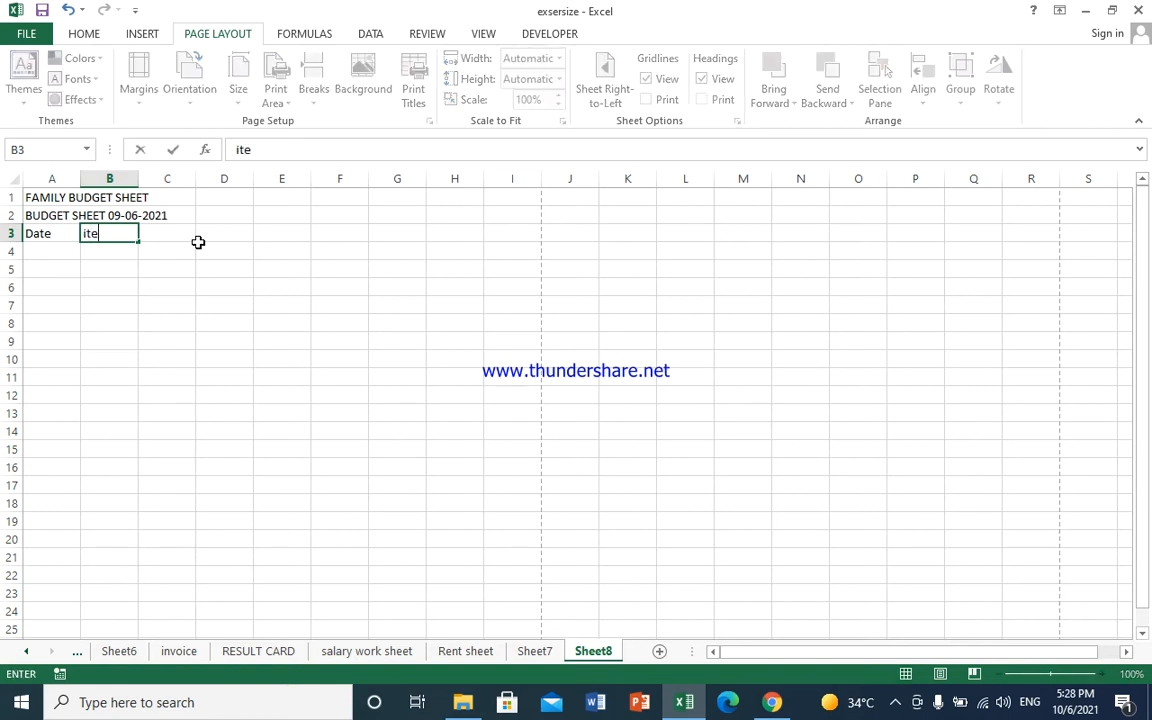
pyautogui.write('m Name')
pyautogui.press('Tab')
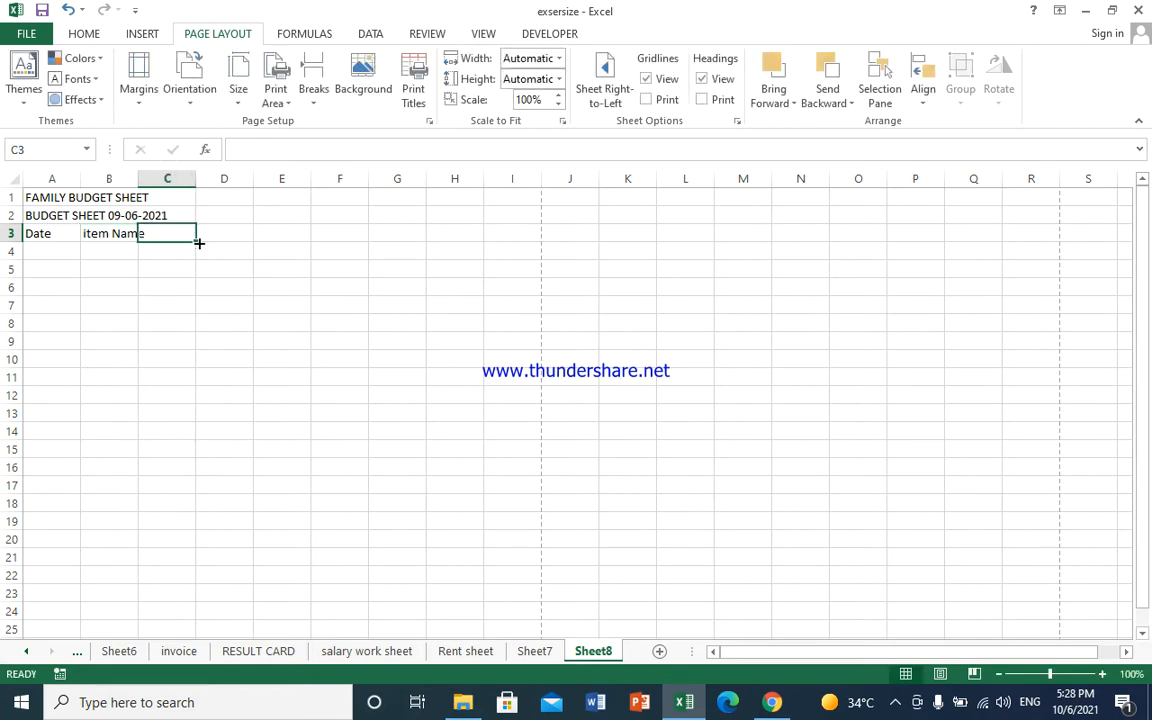
# - Enter a two-line header in C3 with QTY on the first line and (UNIT.KG) on the second
pyautogui.write('QTY')
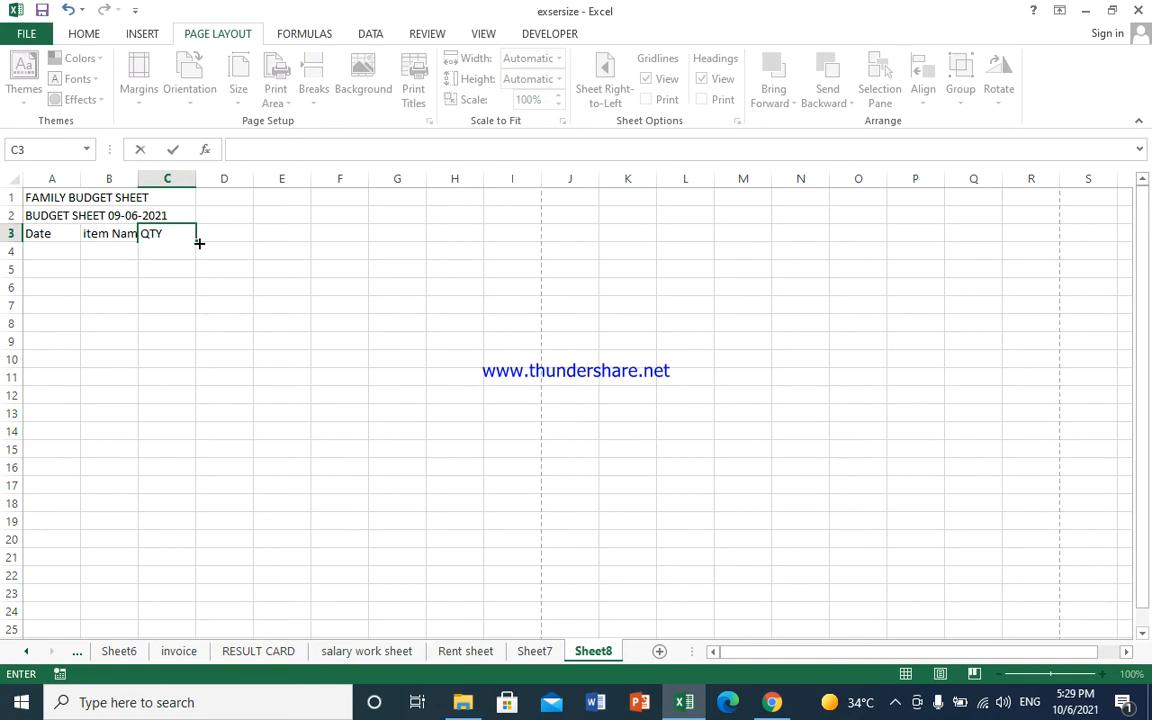
pyautogui.hotkey('alt', 'Return')
pyautogui.write('(UNIT.KG')
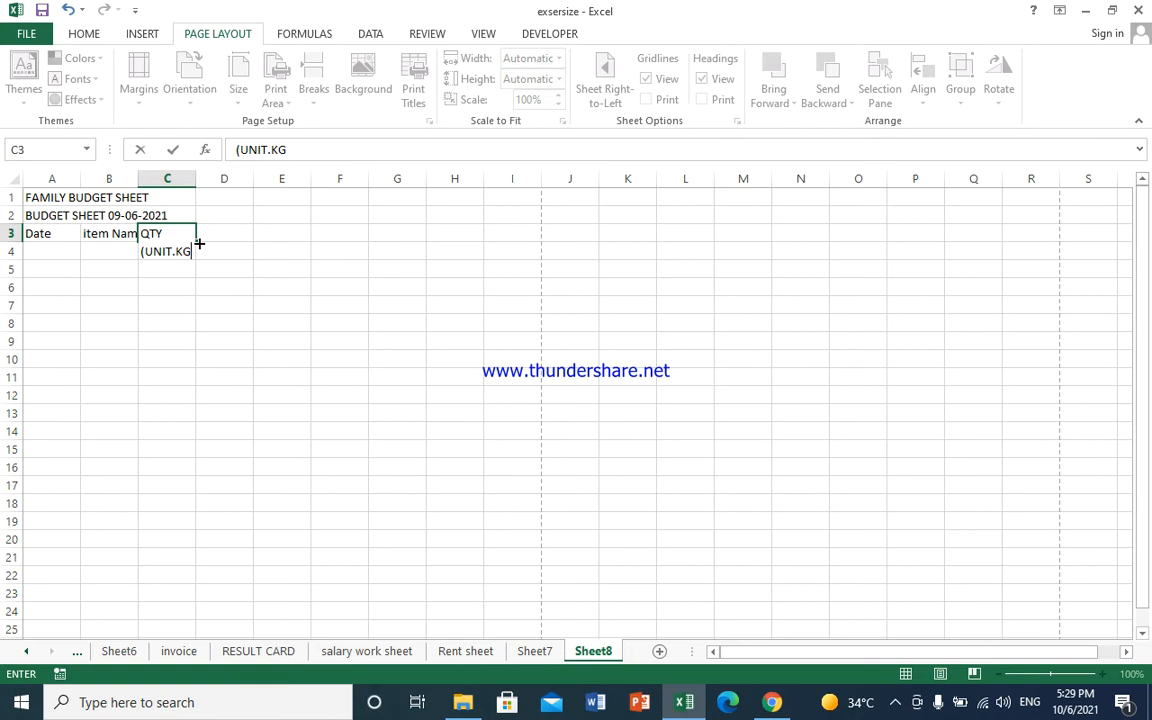
pyautogui.write(')')
pyautogui.click(199, 243)
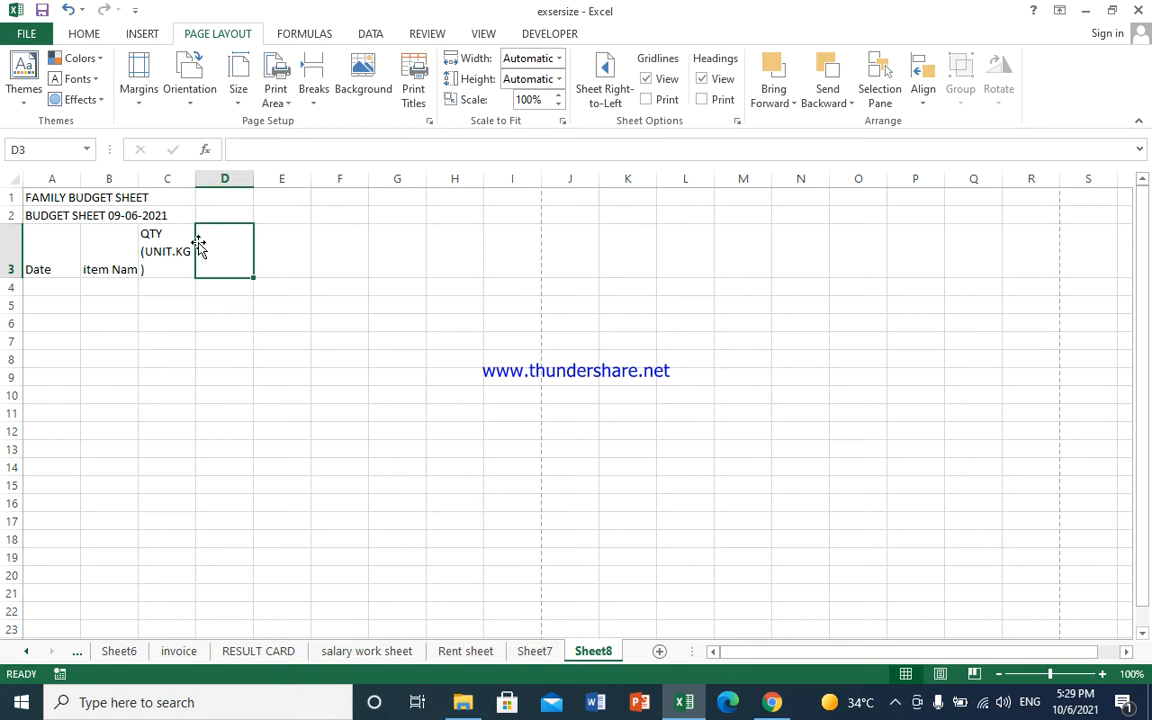
# - Enter a two-line header in D3 with RAT on the first line and (UNIT, KG) on the second
pyautogui.doubleClick(199, 243)
pyautogui.write('R')
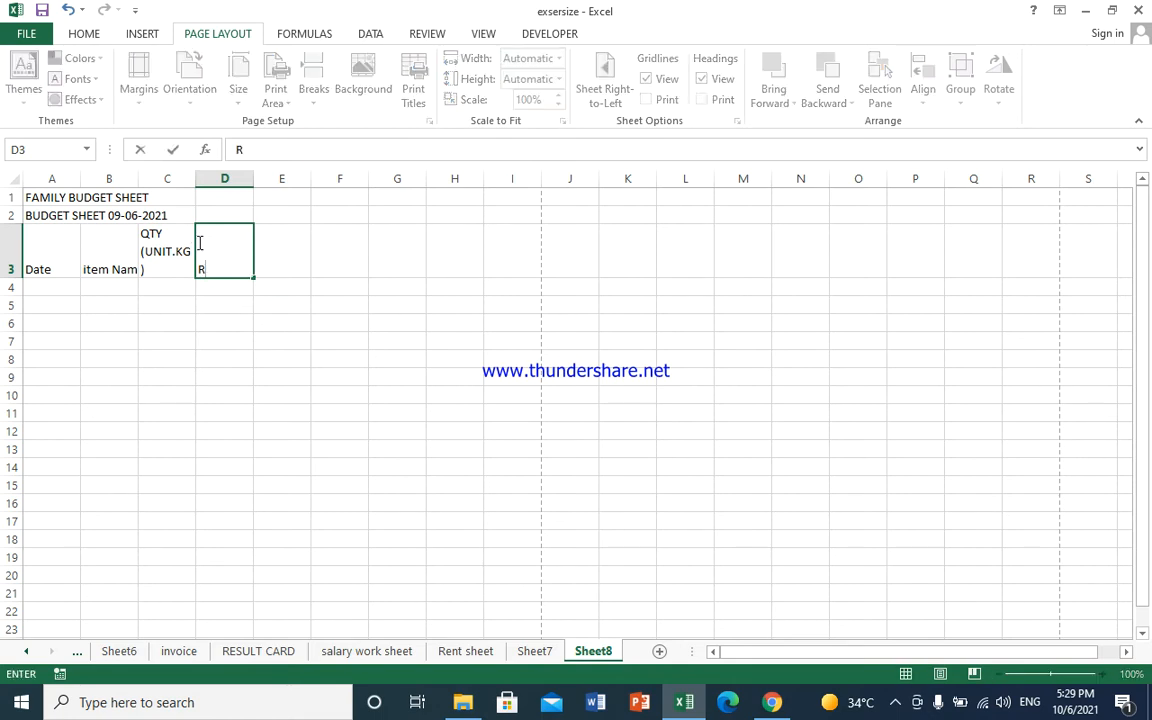
pyautogui.write('AT')
pyautogui.press('Return')
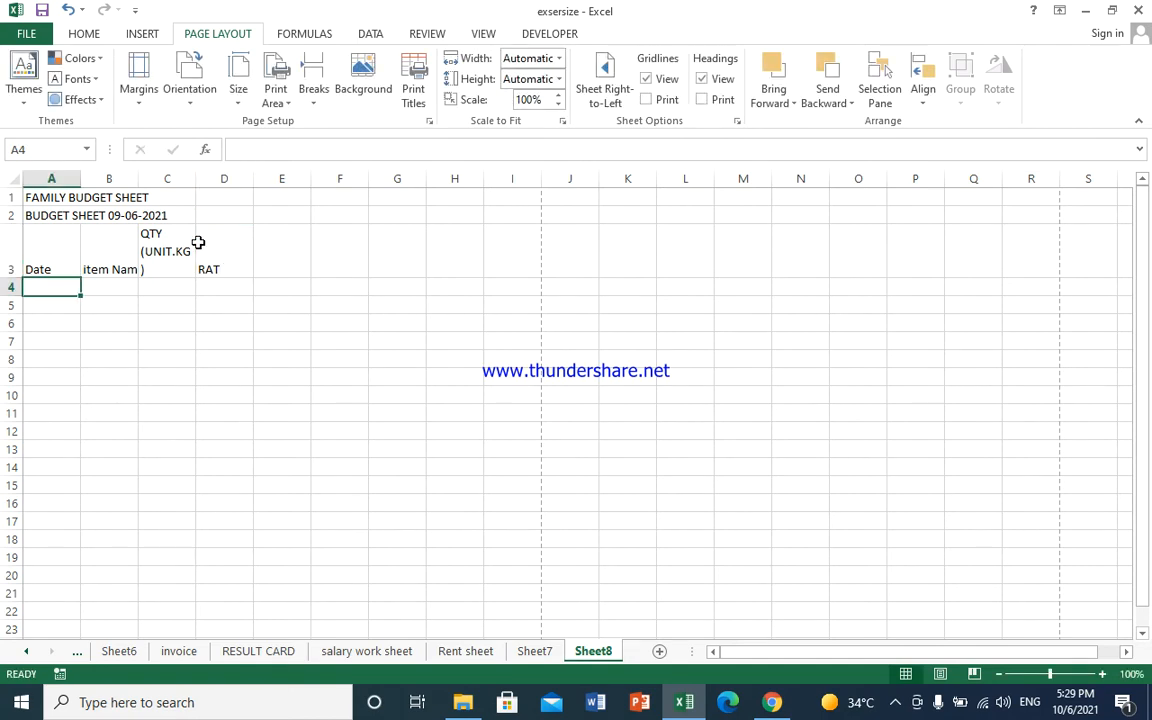
pyautogui.click(194, 242)
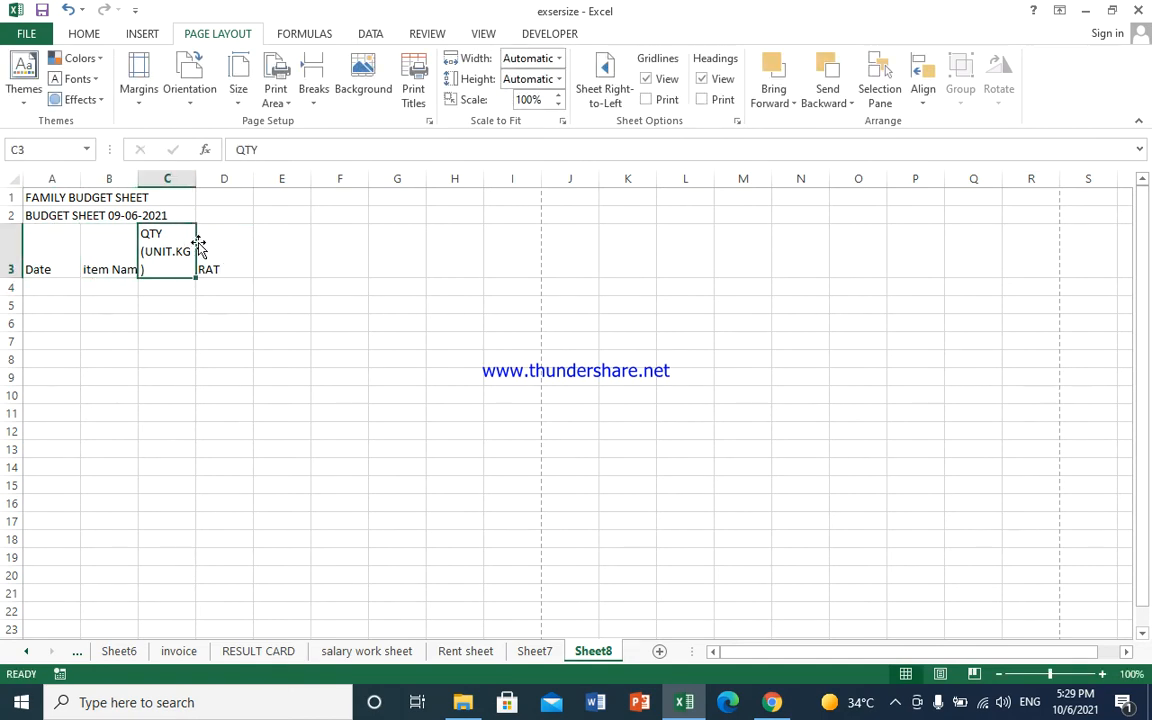
pyautogui.press('Right')
pyautogui.doubleClick(199, 243)
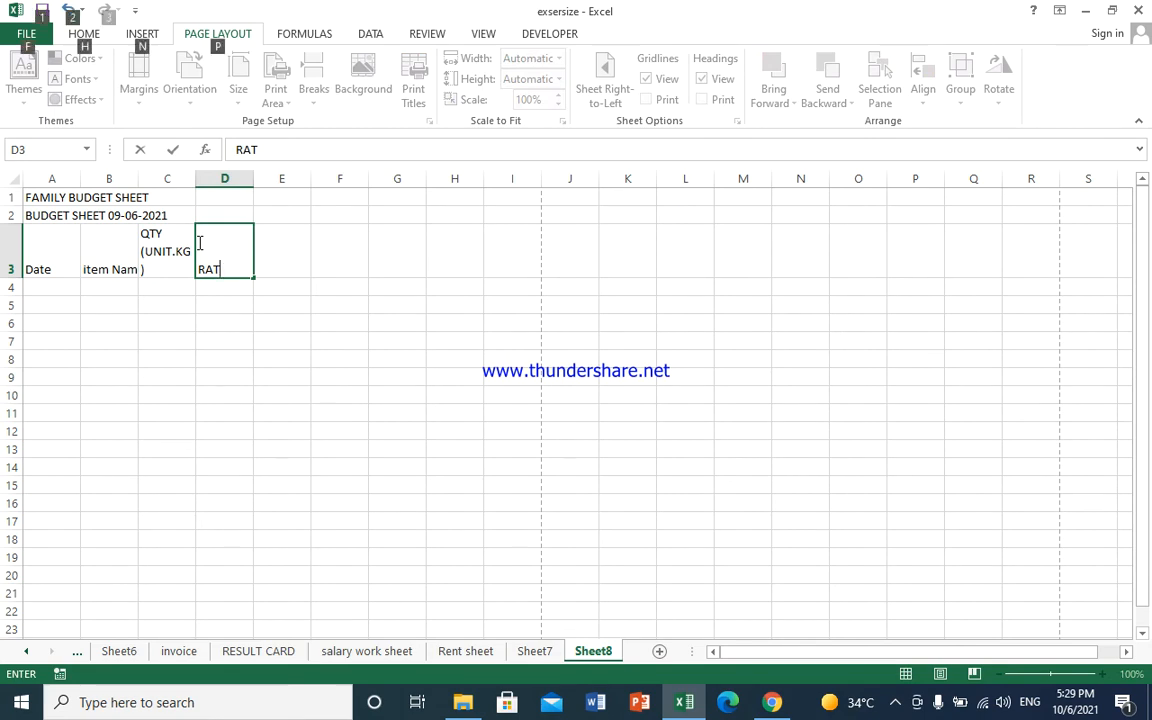
pyautogui.hotkey('alt', 'Return')
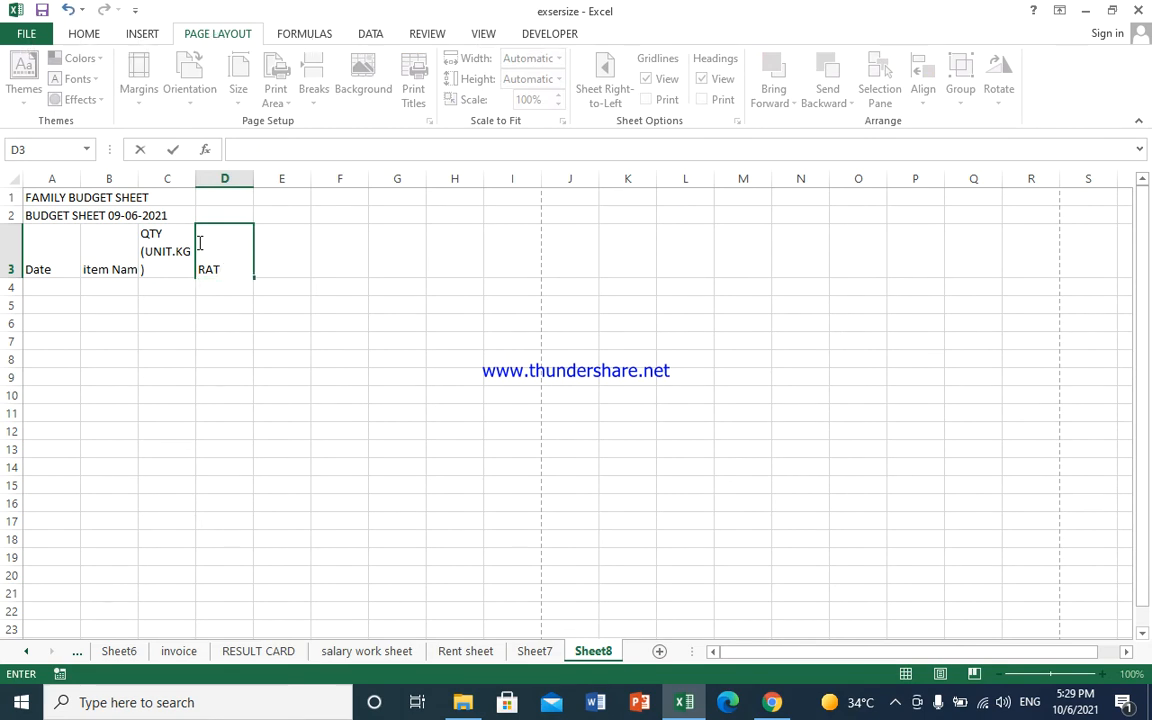
pyautogui.write('(UNIT , KG)')
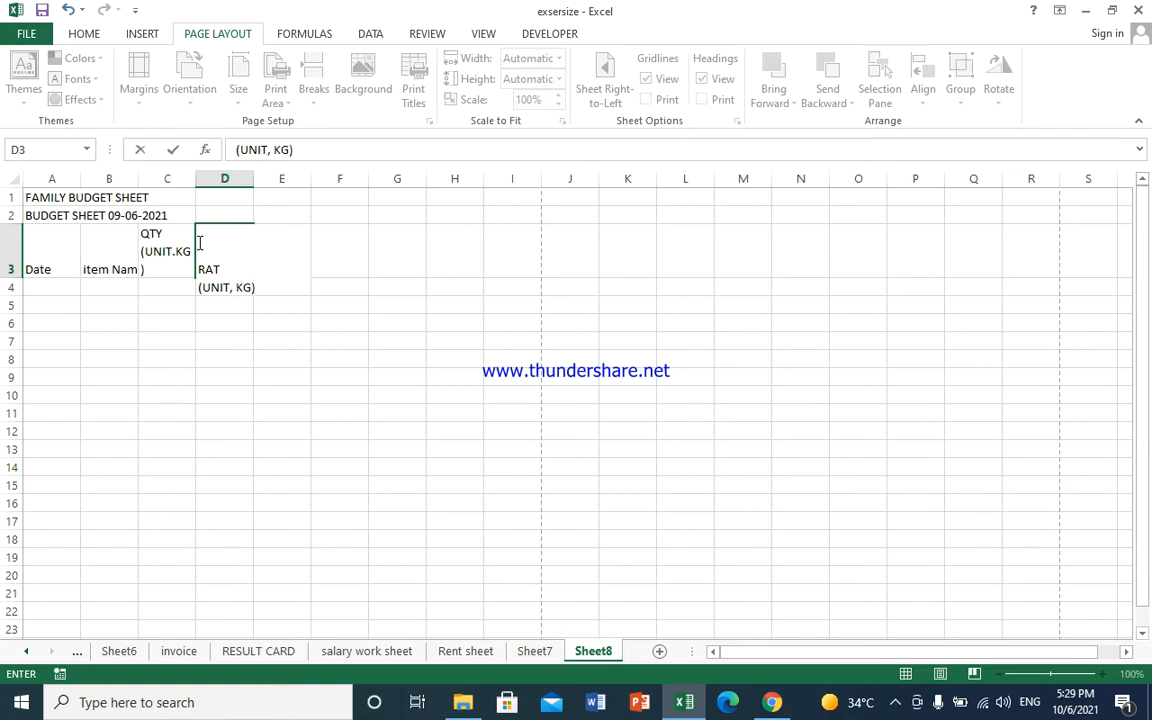
pyautogui.press('Tab')
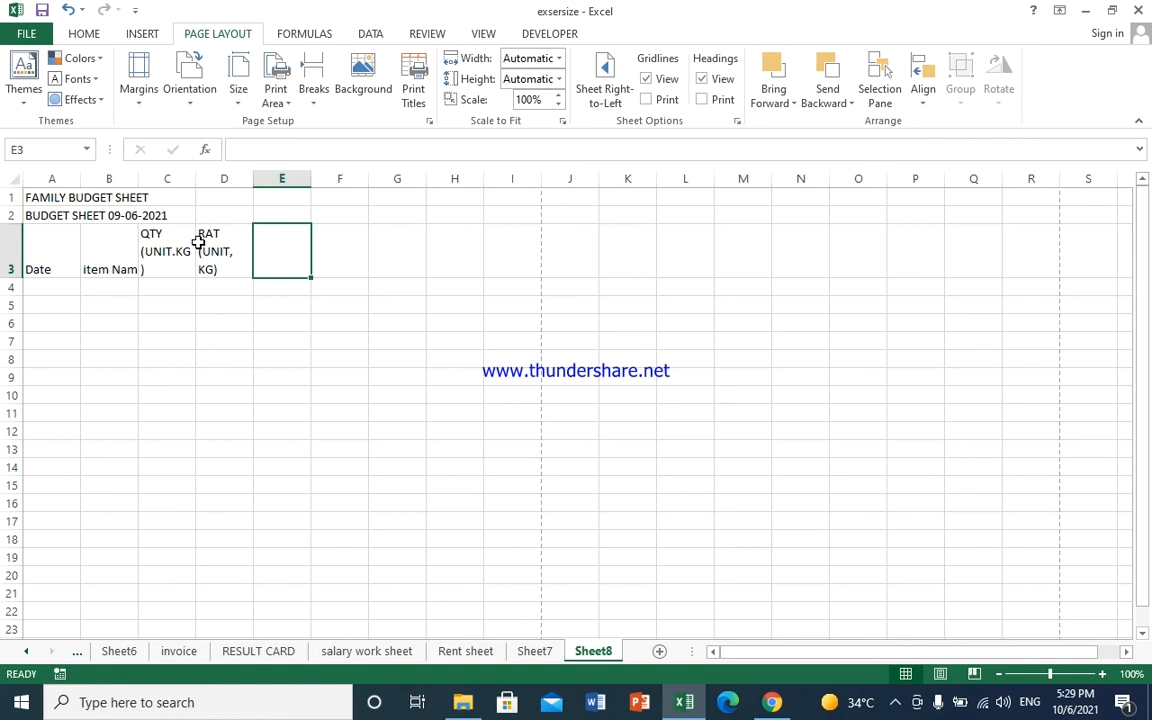
# - Enter the header RS in E3 and the header BILL in G3, leaving F3 empty
pyautogui.write('RS')
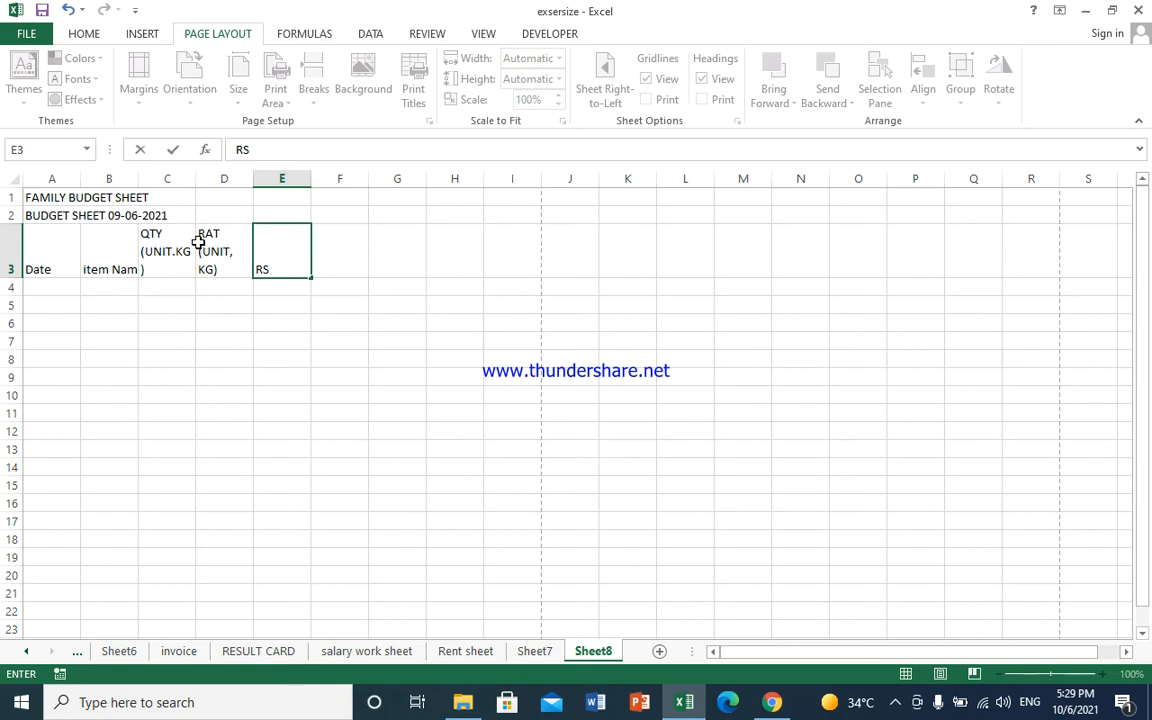
pyautogui.press('Tab')
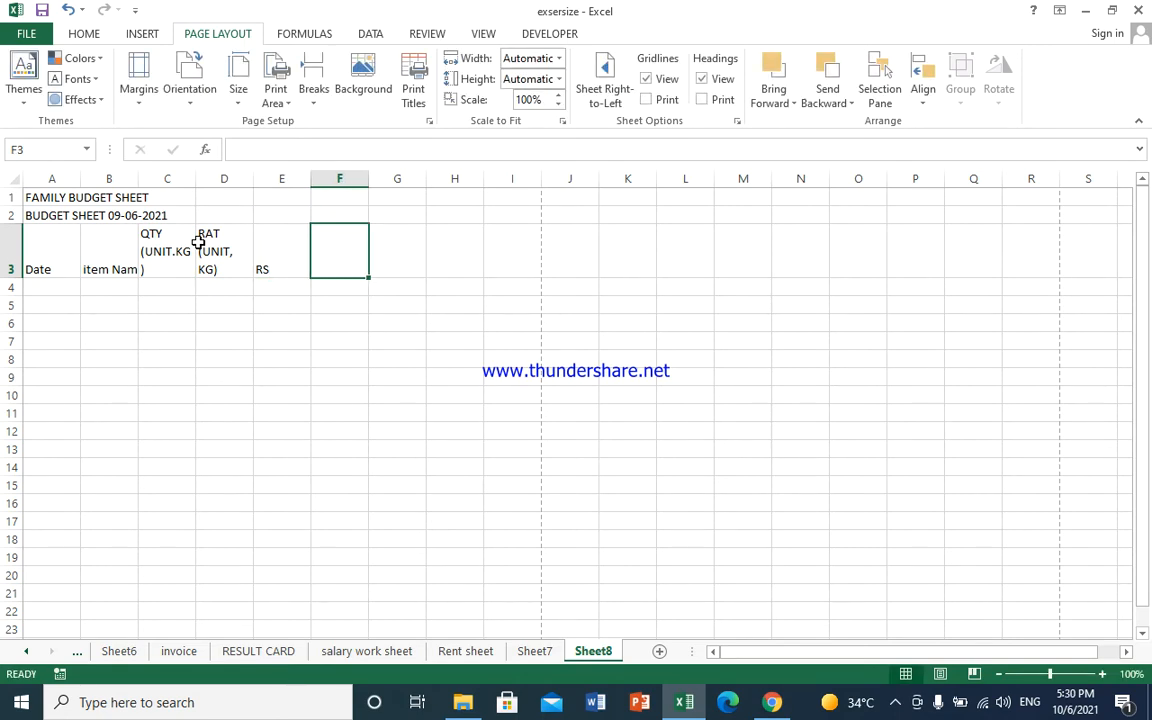
pyautogui.press('Right')
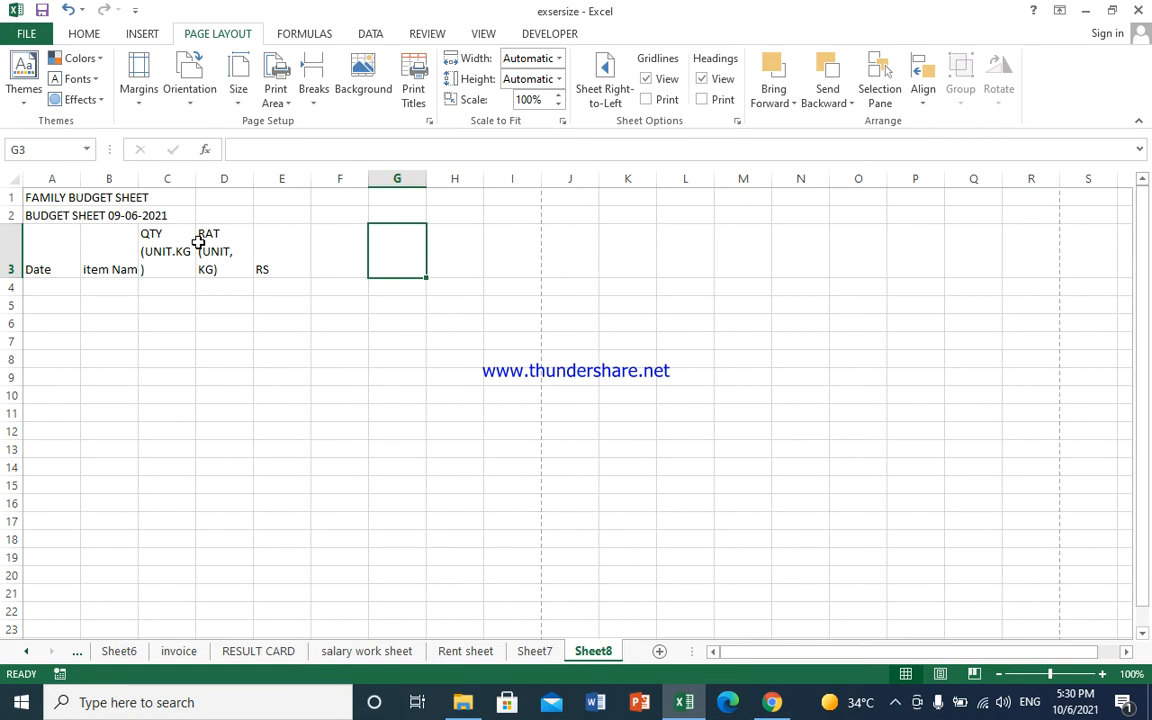
pyautogui.write('BILL')
pyautogui.press('Tab')
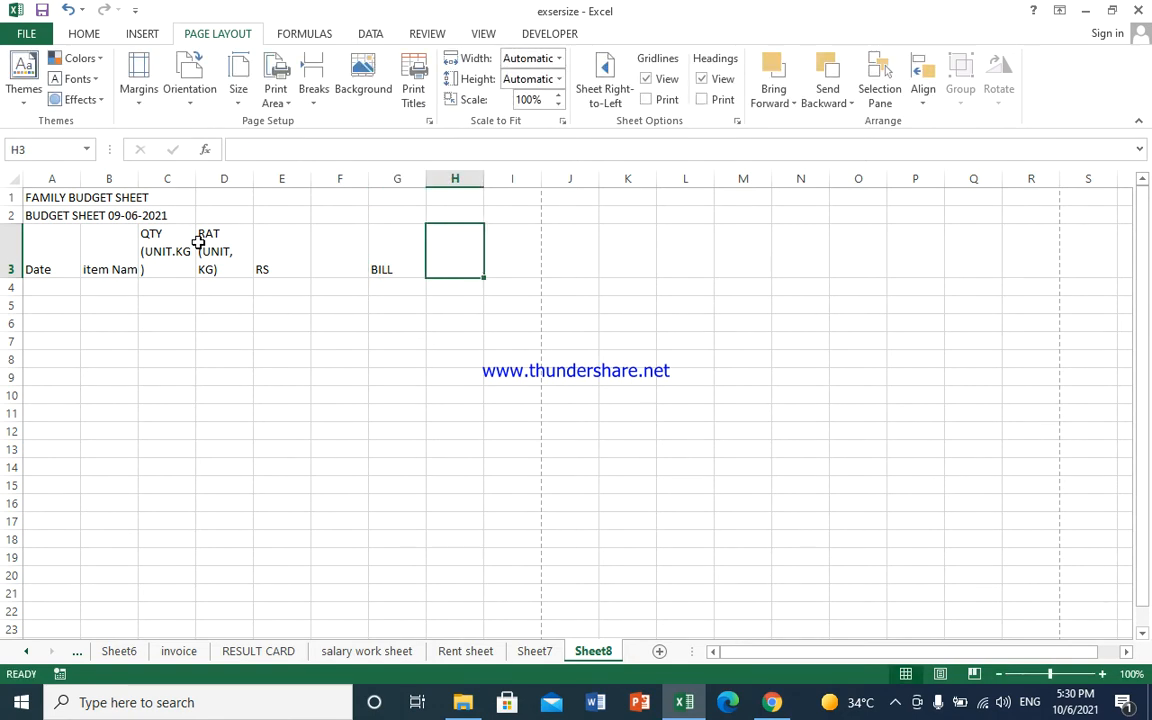
pyautogui.press('Left')
pyautogui.press('Left')
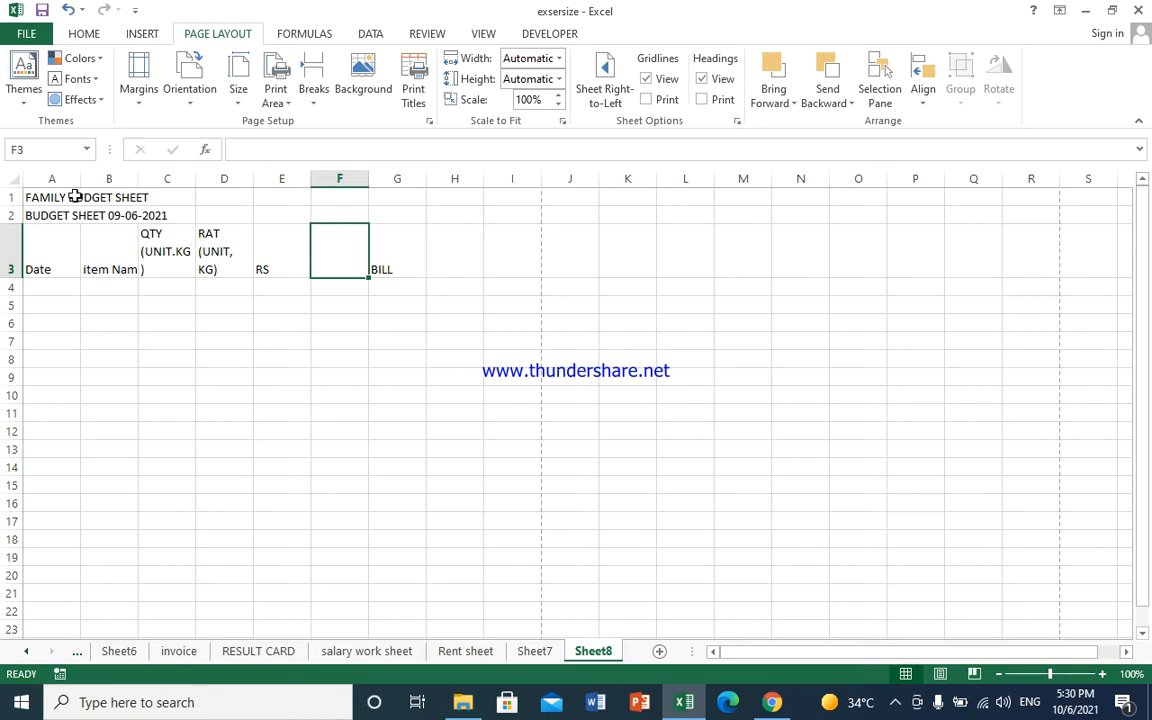
# - Merge and center the FAMILY BUDGET SHEET title across cells A1 to I1
pyautogui.click(45, 198)
pyautogui.moveTo(78, 217); pyautogui.dragTo(518, 197)
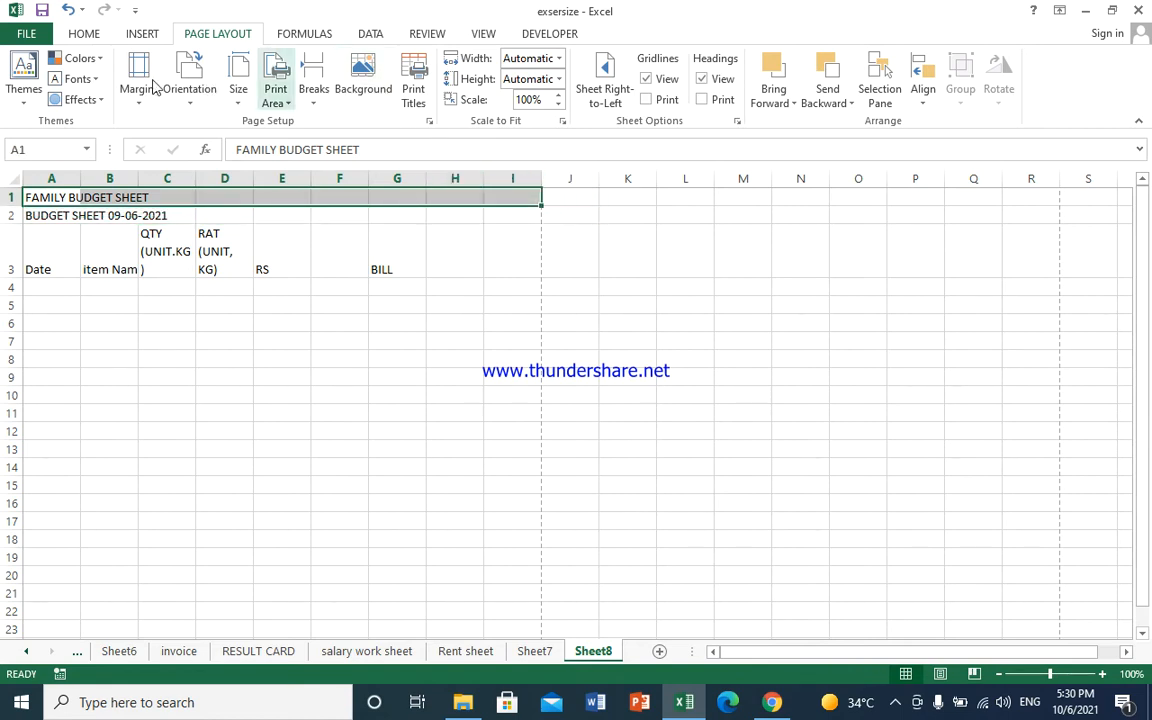
pyautogui.click(84, 33)
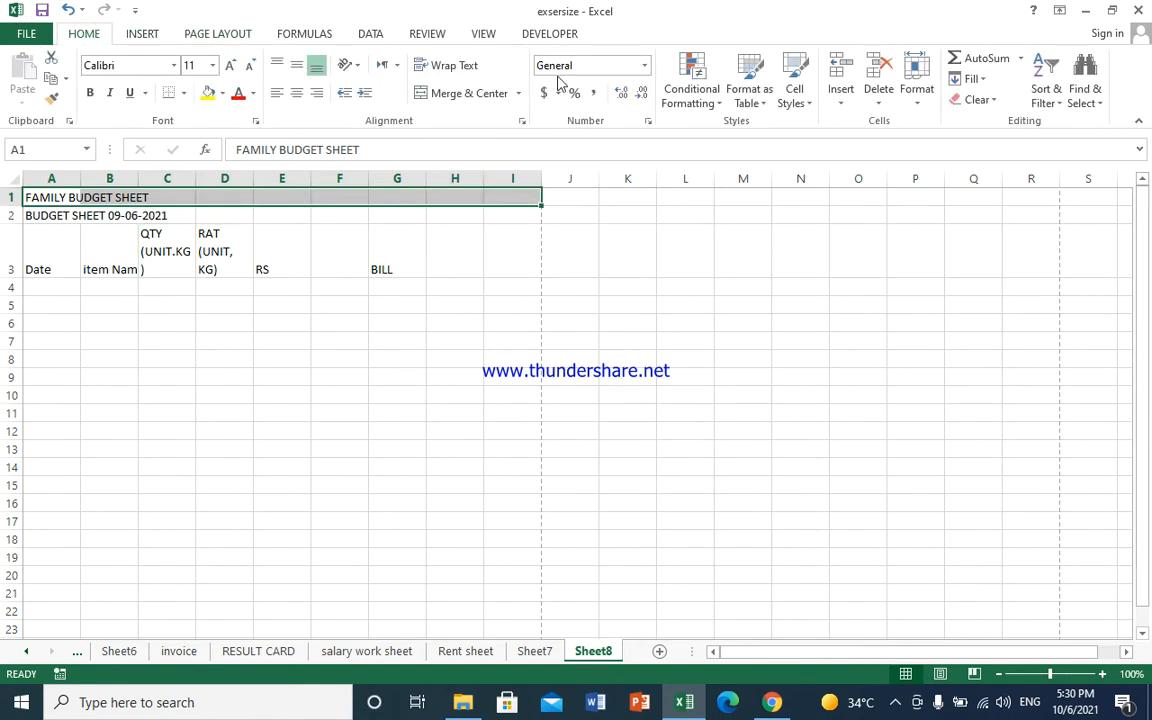
pyautogui.click(487, 90)
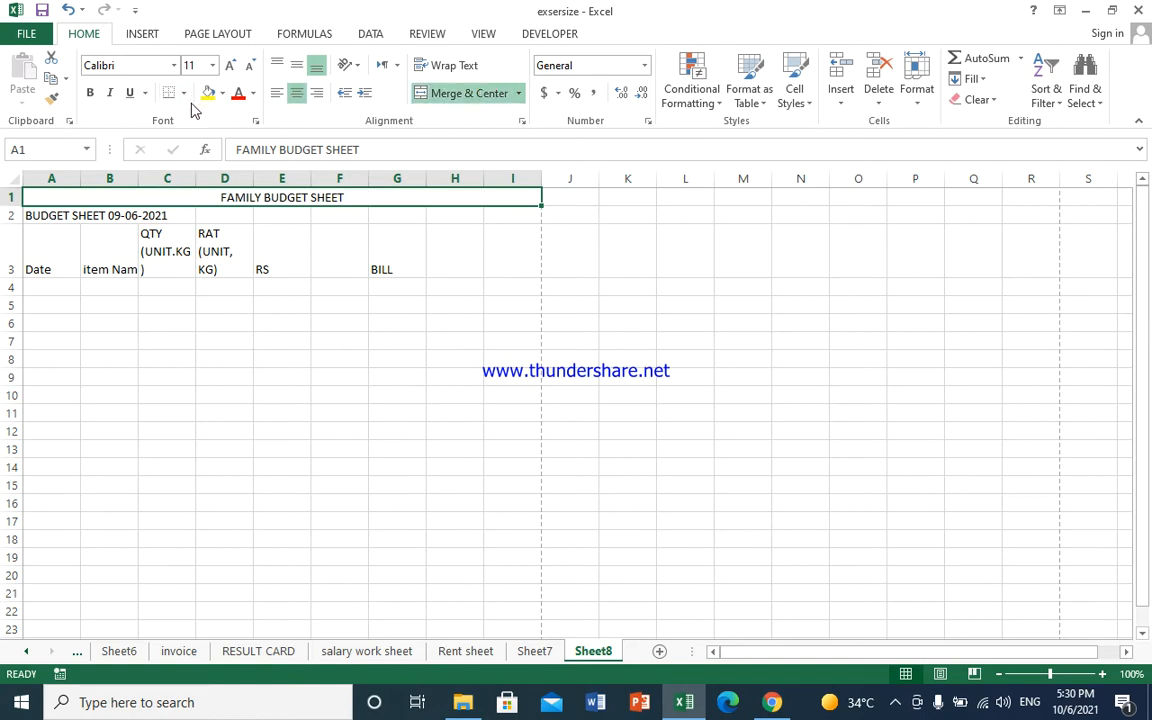
# - Middle-align the FAMILY BUDGET SHEET title vertically and set its font size to 24
pyautogui.click(298, 62)
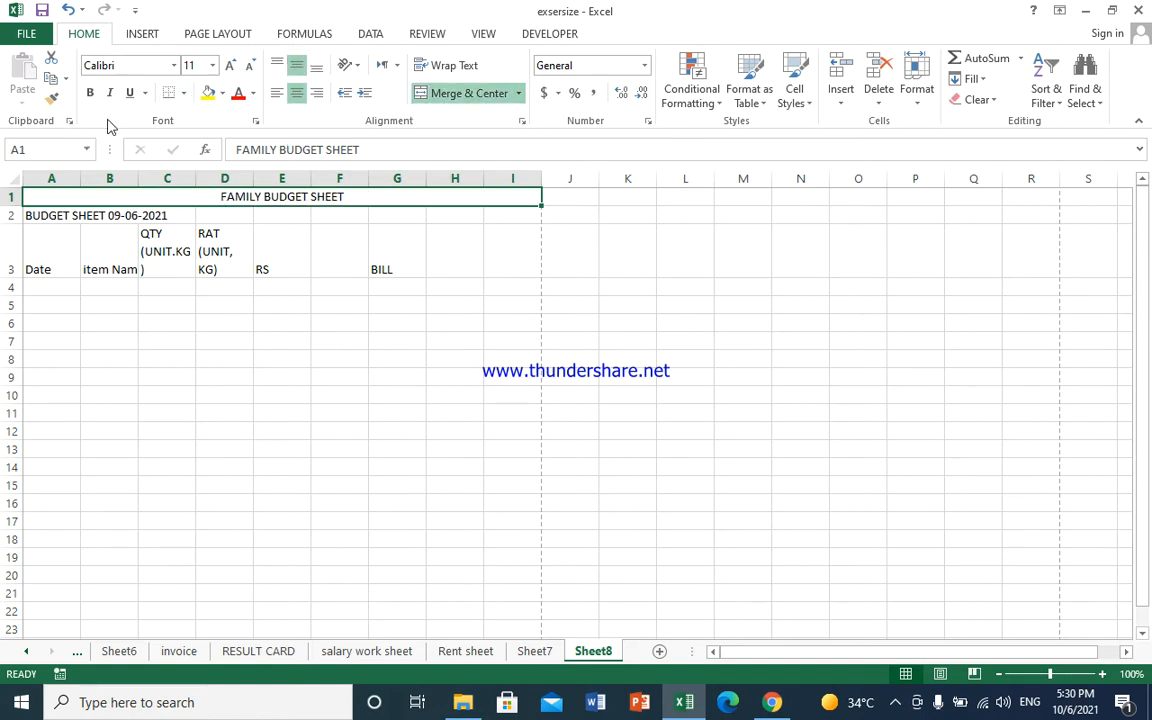
pyautogui.click(212, 66)
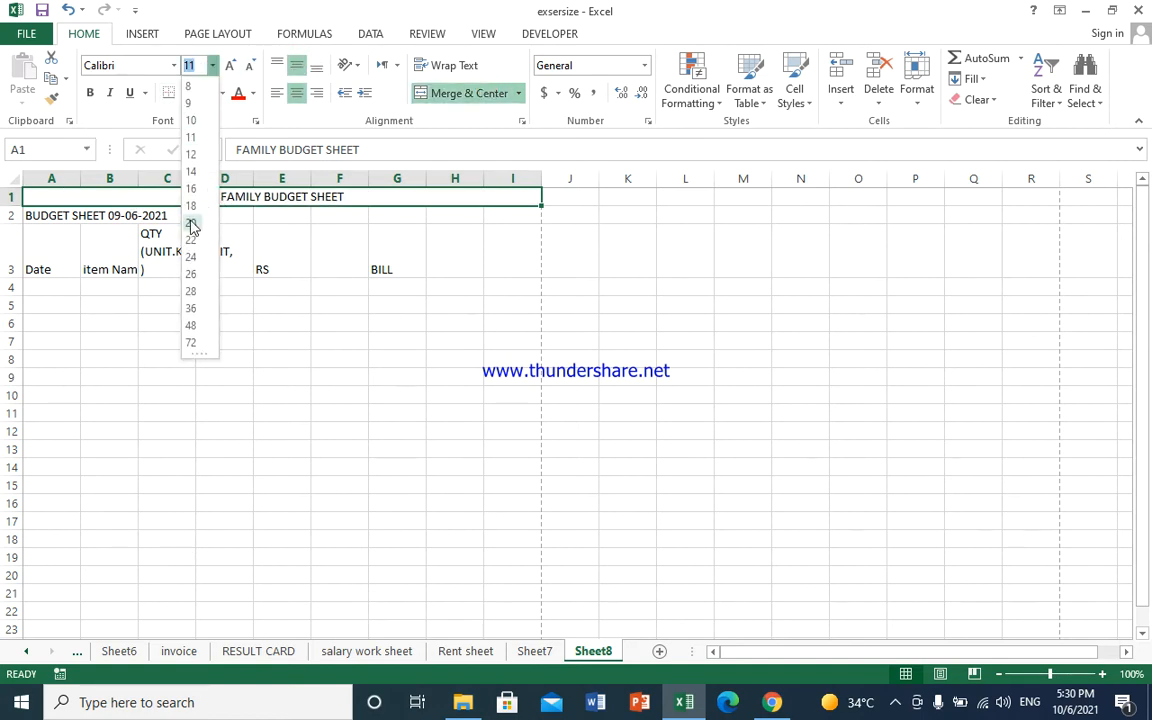
pyautogui.click(191, 258)
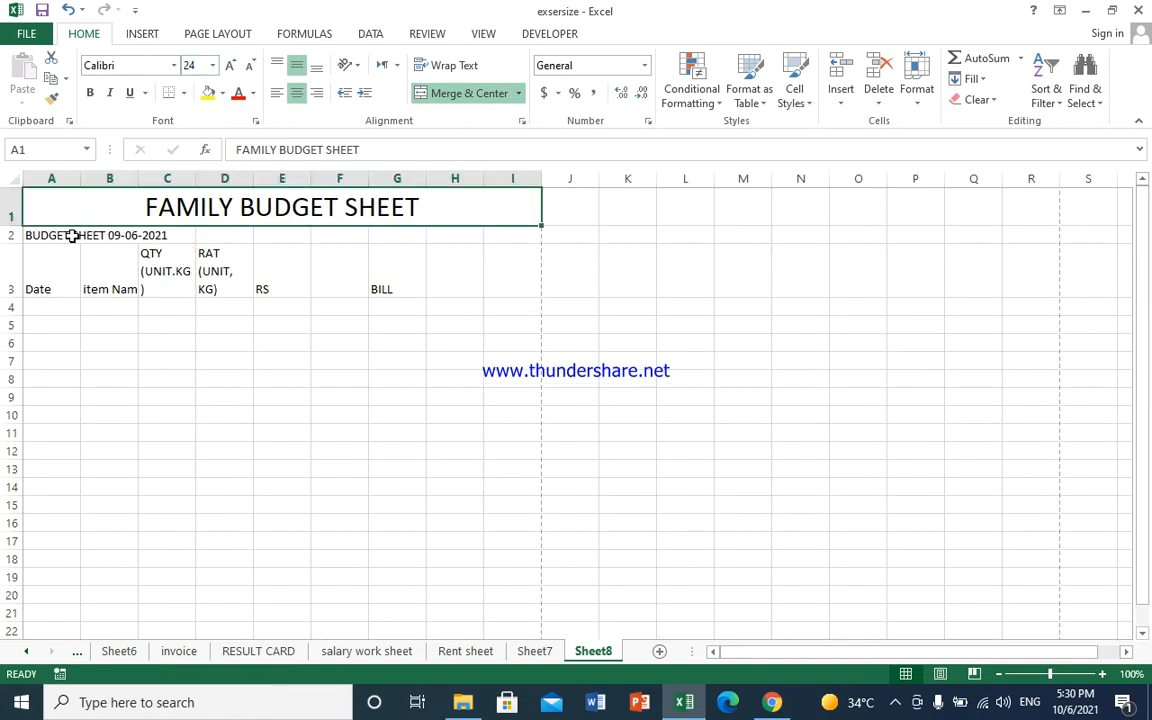
# - Merge and center the BUDGET SHEET 09-06-2021 subtitle across cells A2 to I2 and middle-align it vertically
pyautogui.moveTo(43, 241); pyautogui.dragTo(498, 238)
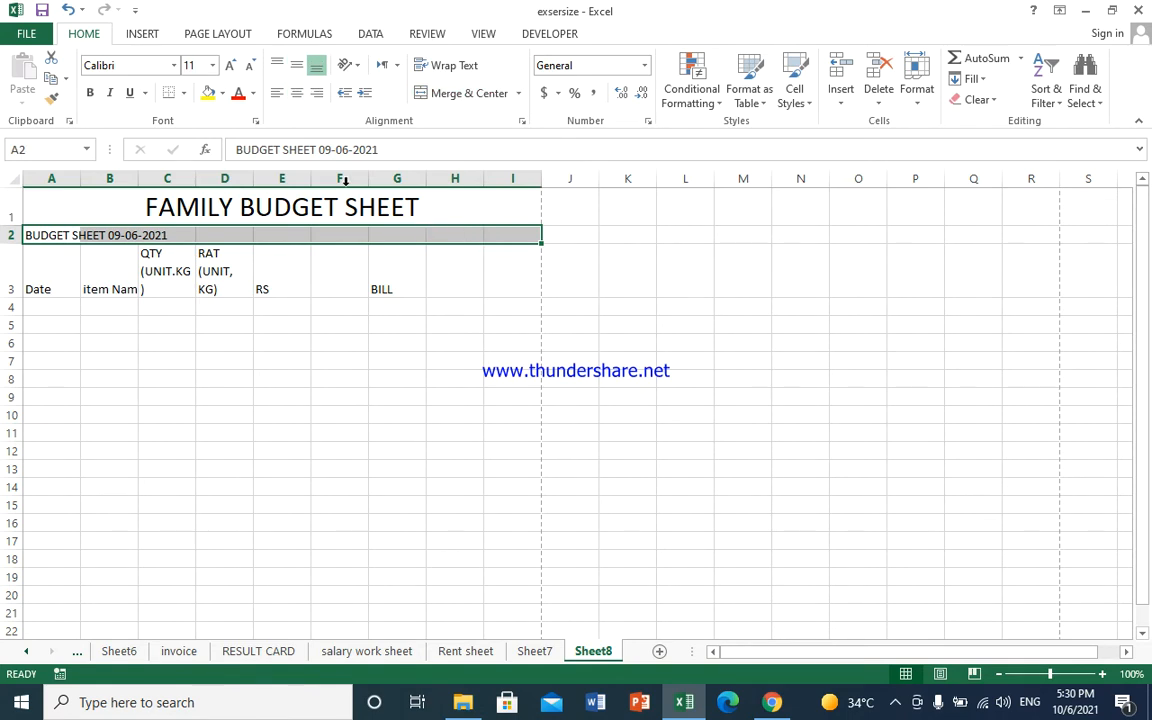
pyautogui.click(481, 94)
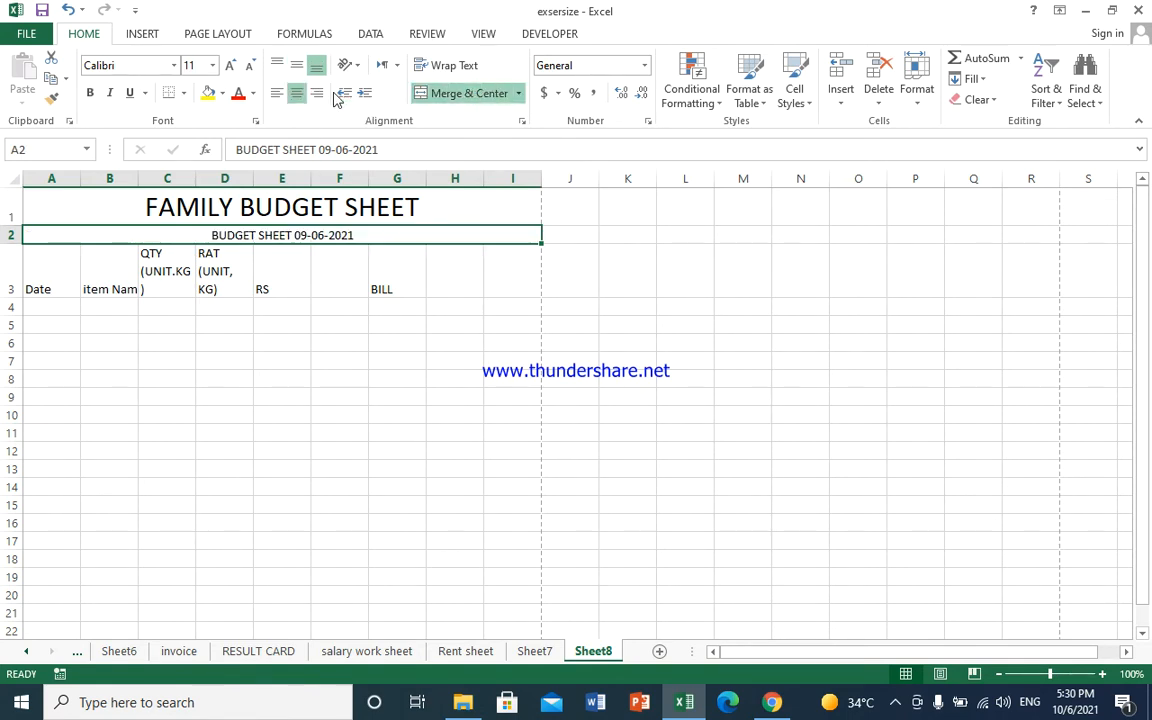
pyautogui.click(298, 68)
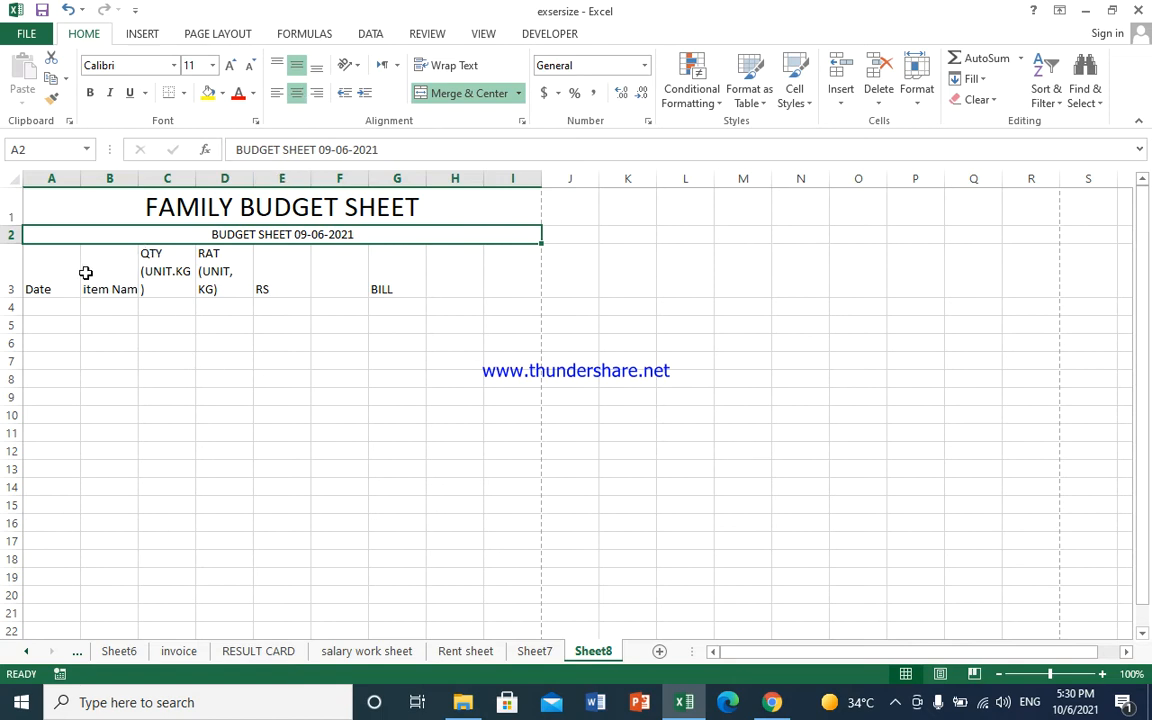
# - Merge and center the BILL header across cells G3 and H3 and middle-align it vertically
pyautogui.moveTo(56, 276); pyautogui.dragTo(451, 275)
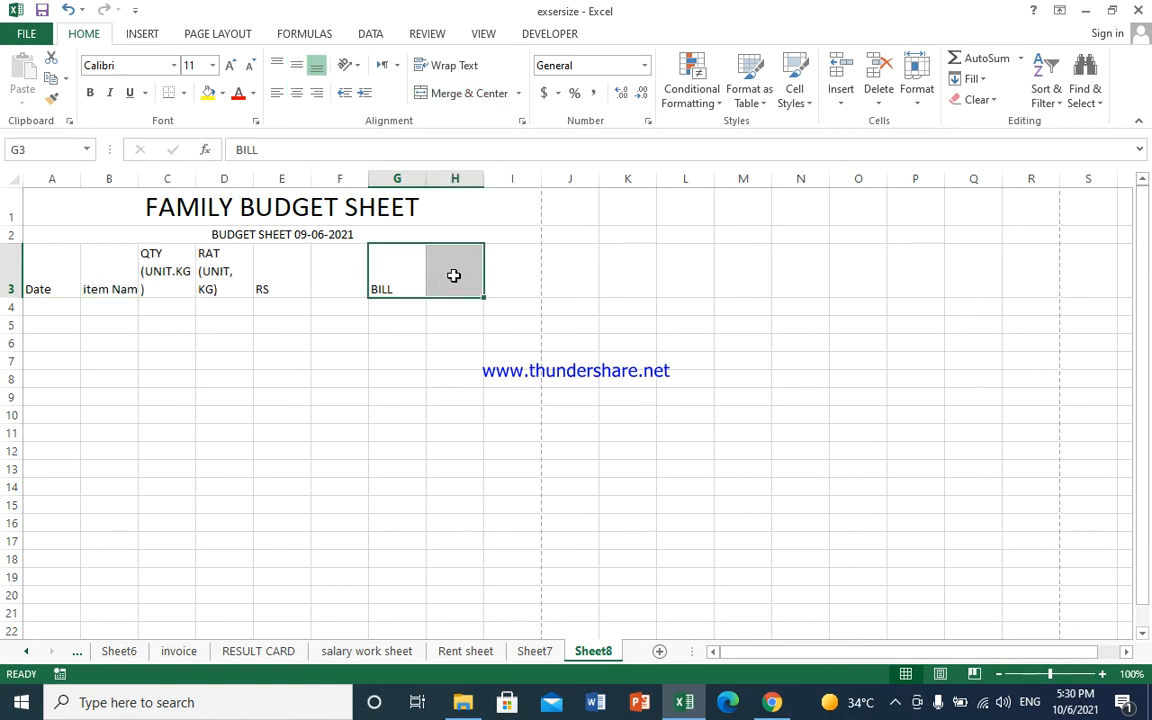
pyautogui.click(483, 93)
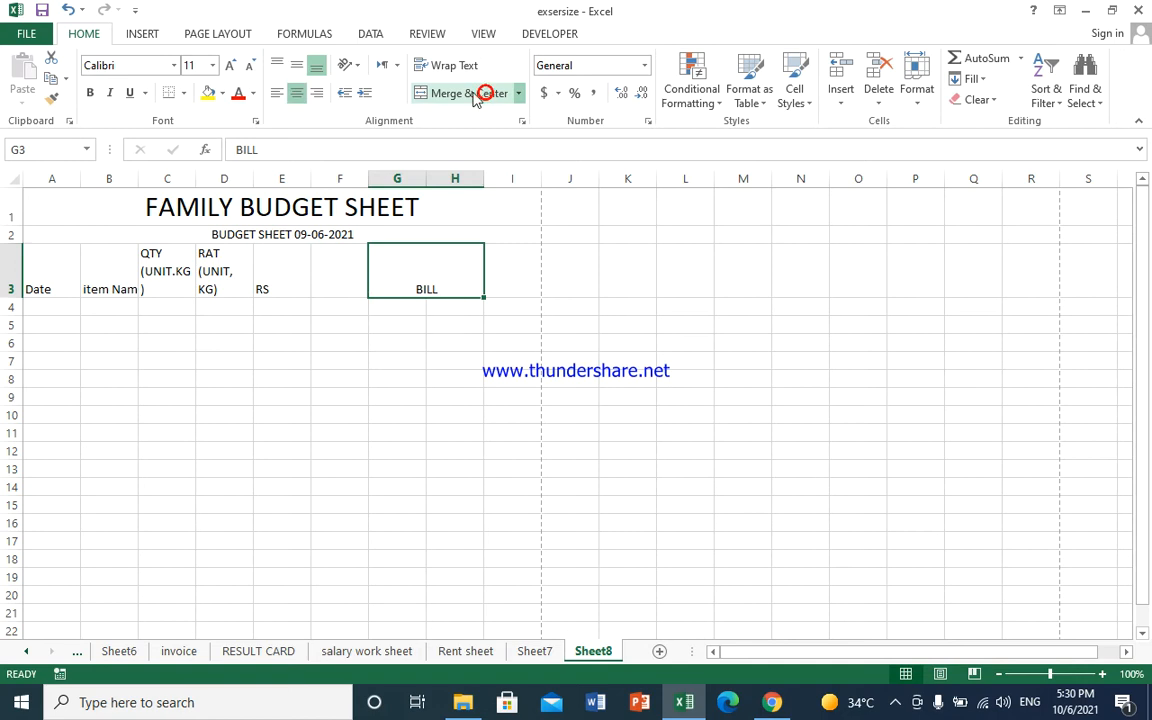
pyautogui.click(302, 65)
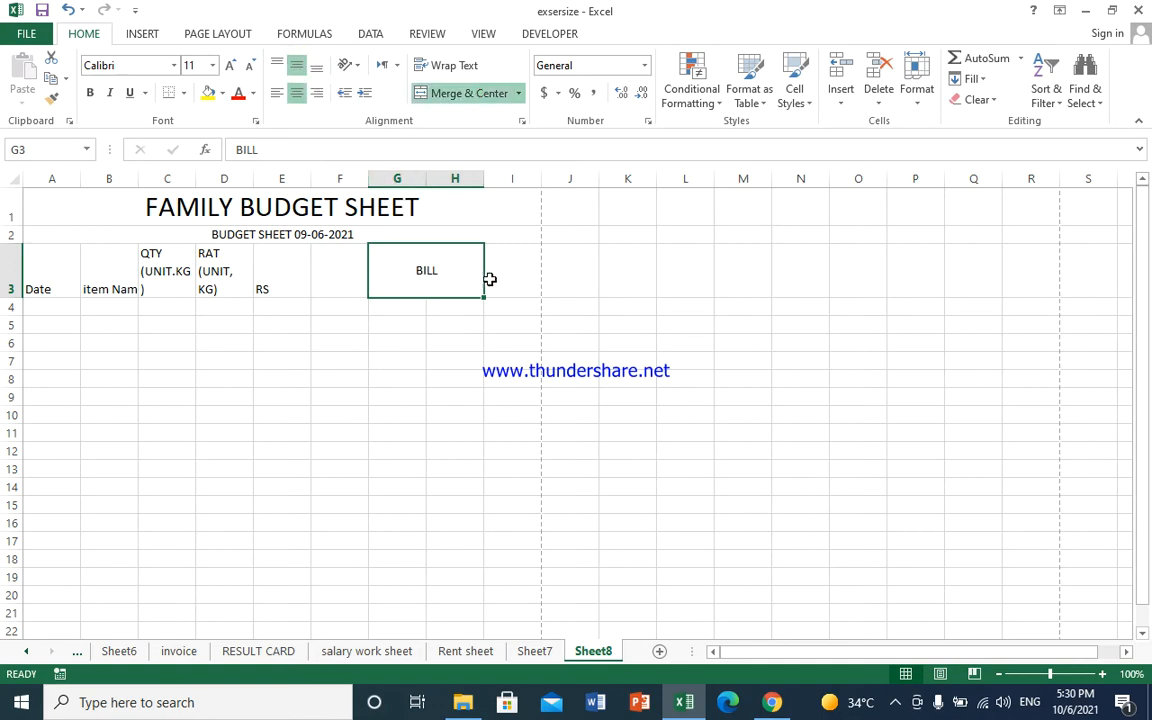
# - Center the header row cells A3 to I3 both horizontally and vertically
pyautogui.click(50, 274)
pyautogui.moveTo(68, 278); pyautogui.dragTo(497, 272)
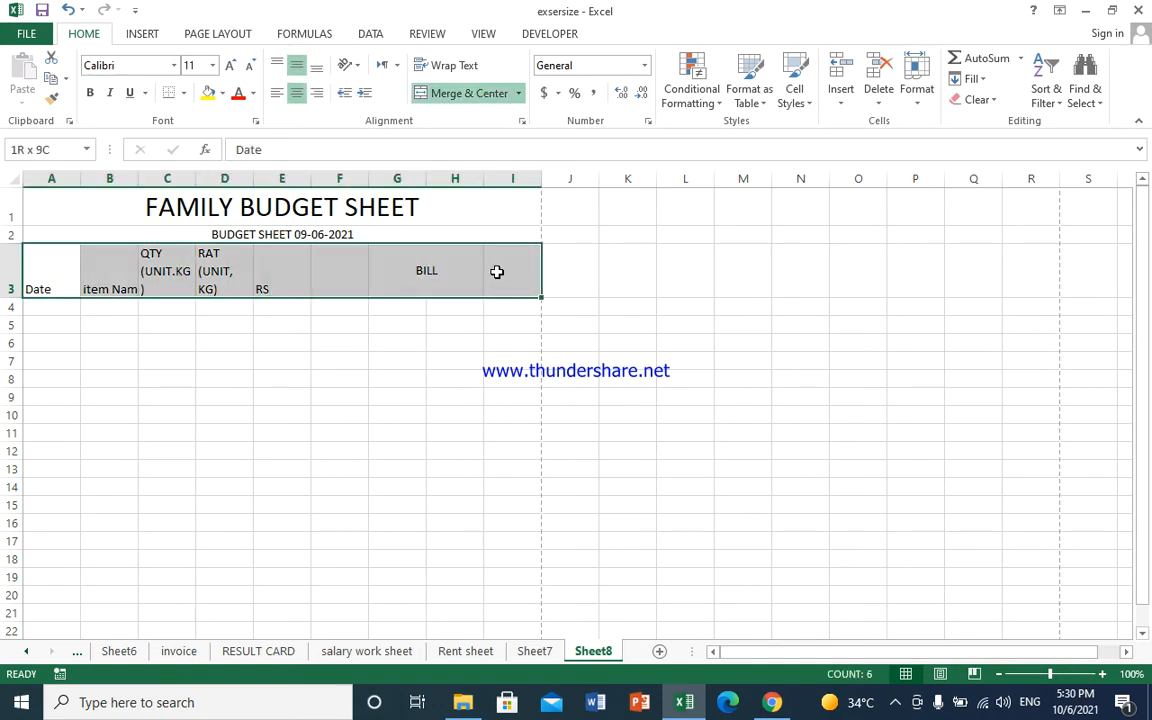
pyautogui.click(295, 92)
pyautogui.click(296, 65)
pyautogui.click(295, 66)
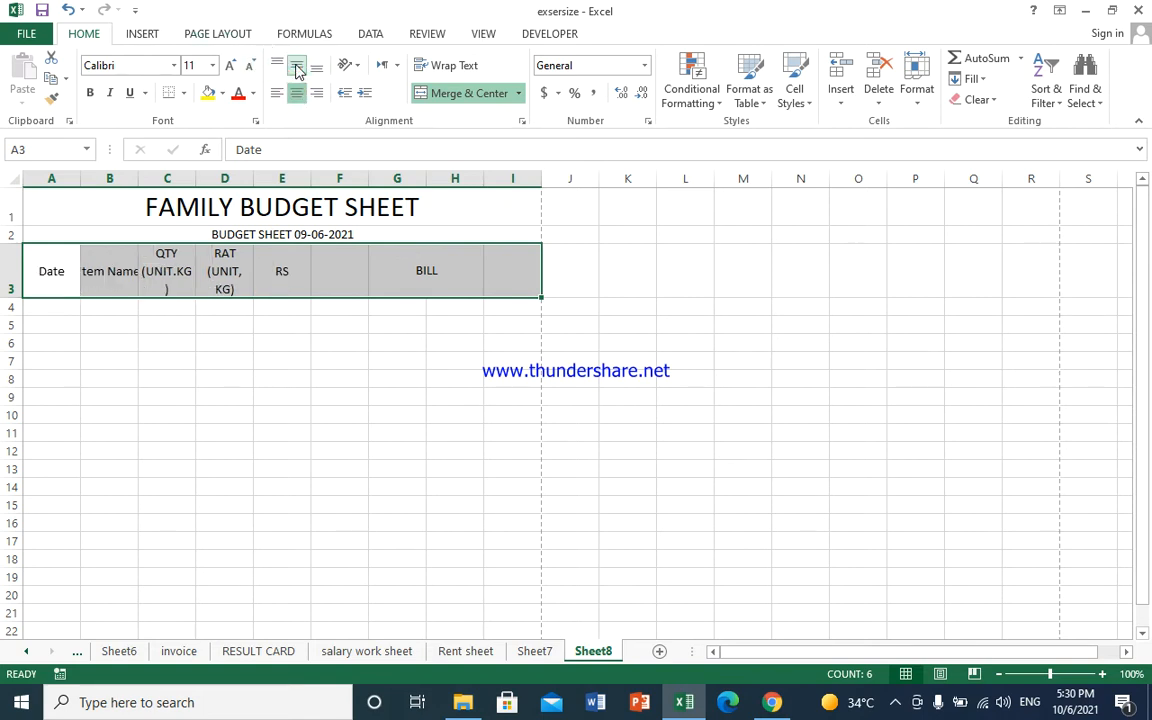
pyautogui.click(223, 360)
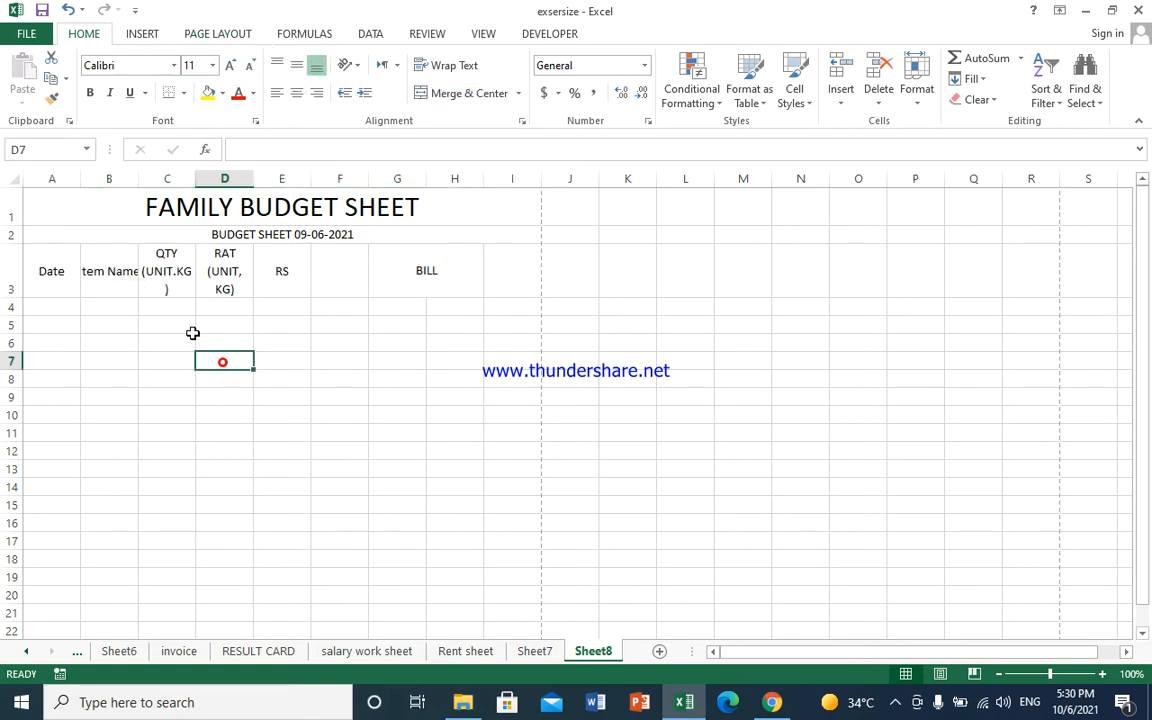
pyautogui.click(134, 342)
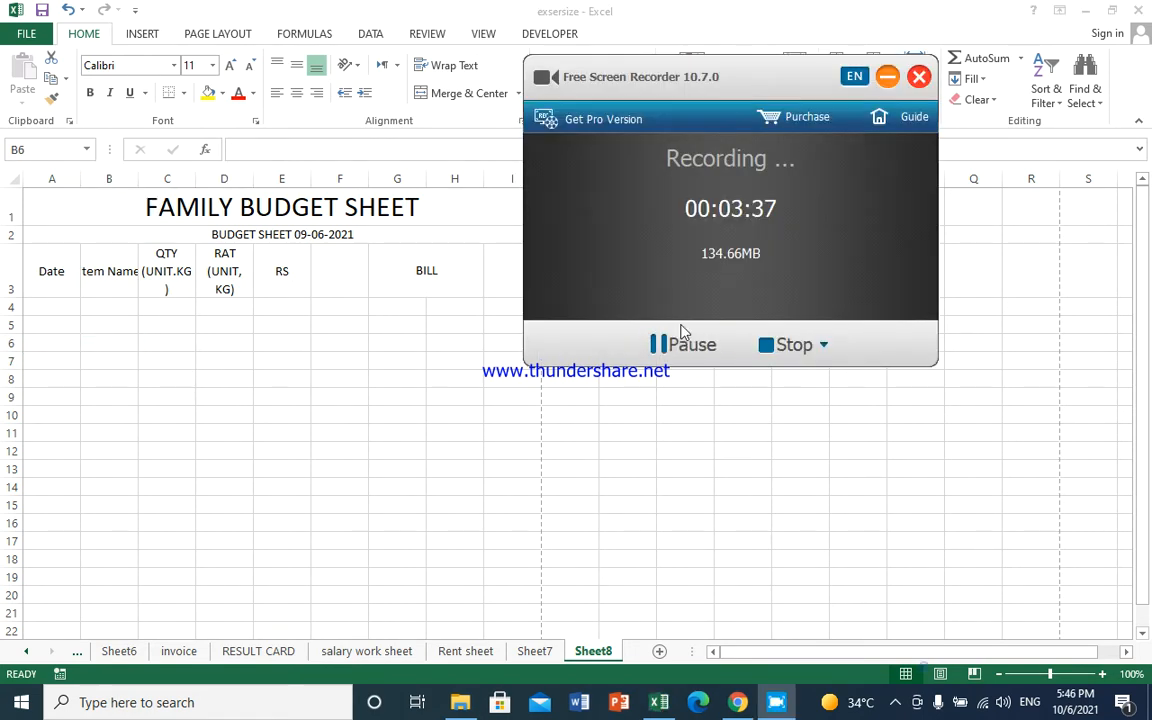
pyautogui.click(892, 77)
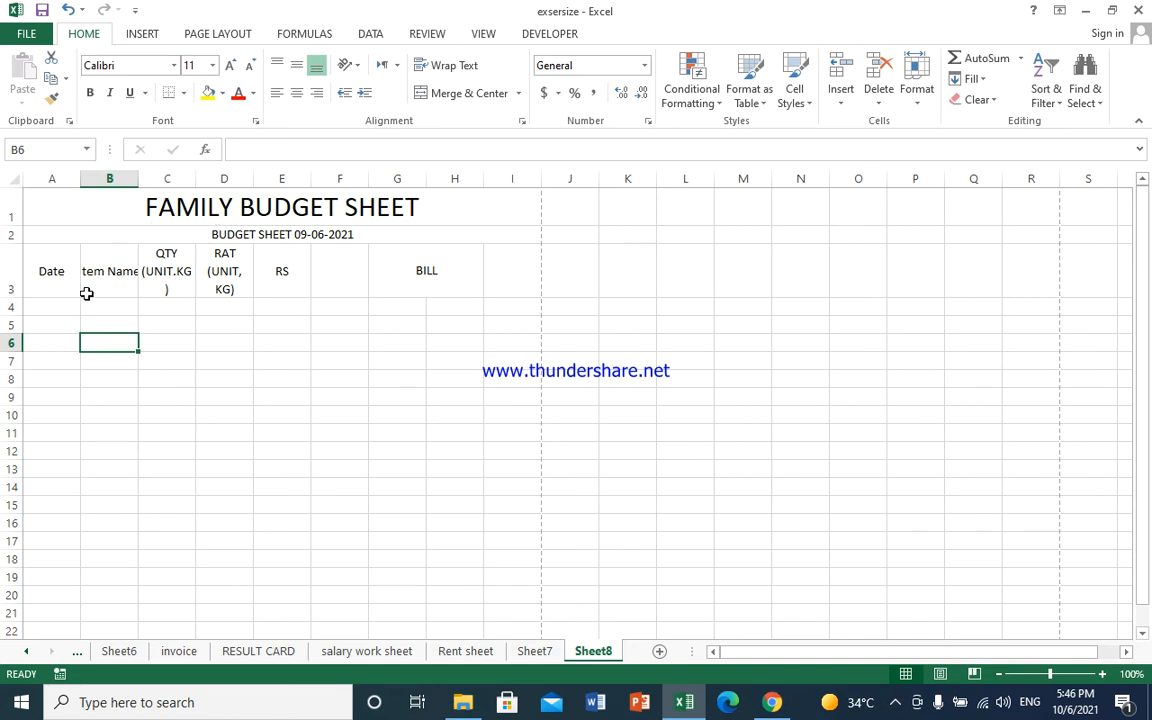
pyautogui.click(50, 305)
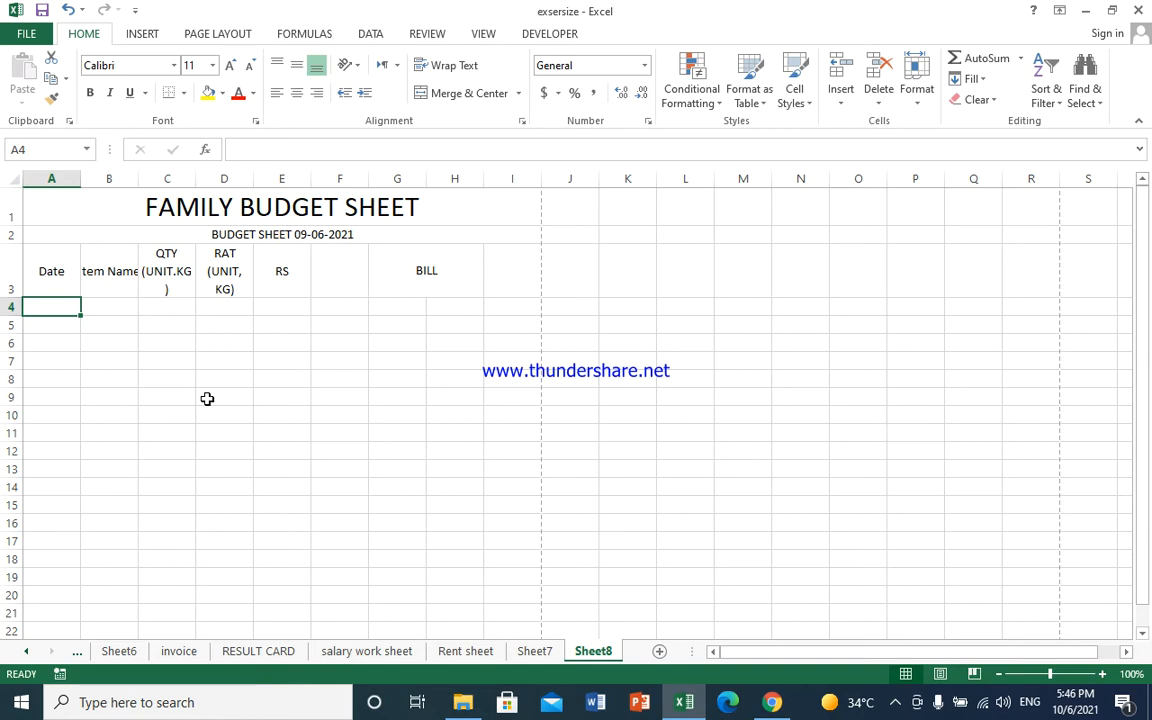
# - Widen columns C, D, B and A so the quantity, rate, item name and date headers fit comfortably
pyautogui.click(170, 320)
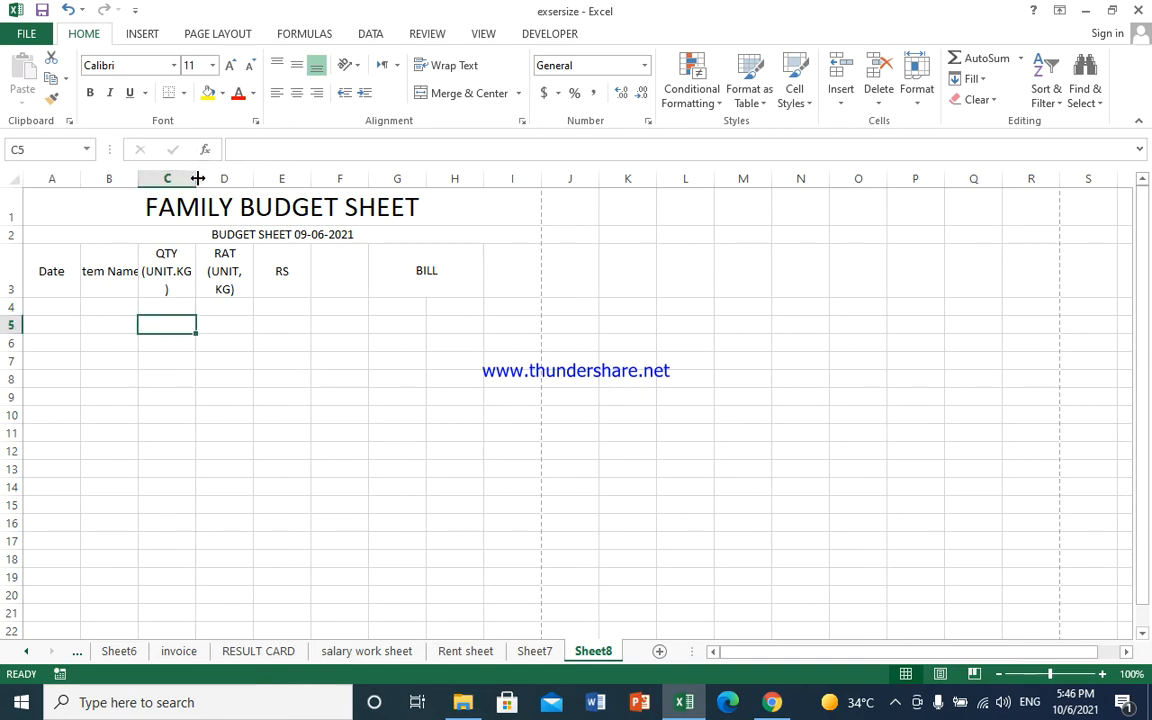
pyautogui.moveTo(197, 178); pyautogui.dragTo(211, 179)
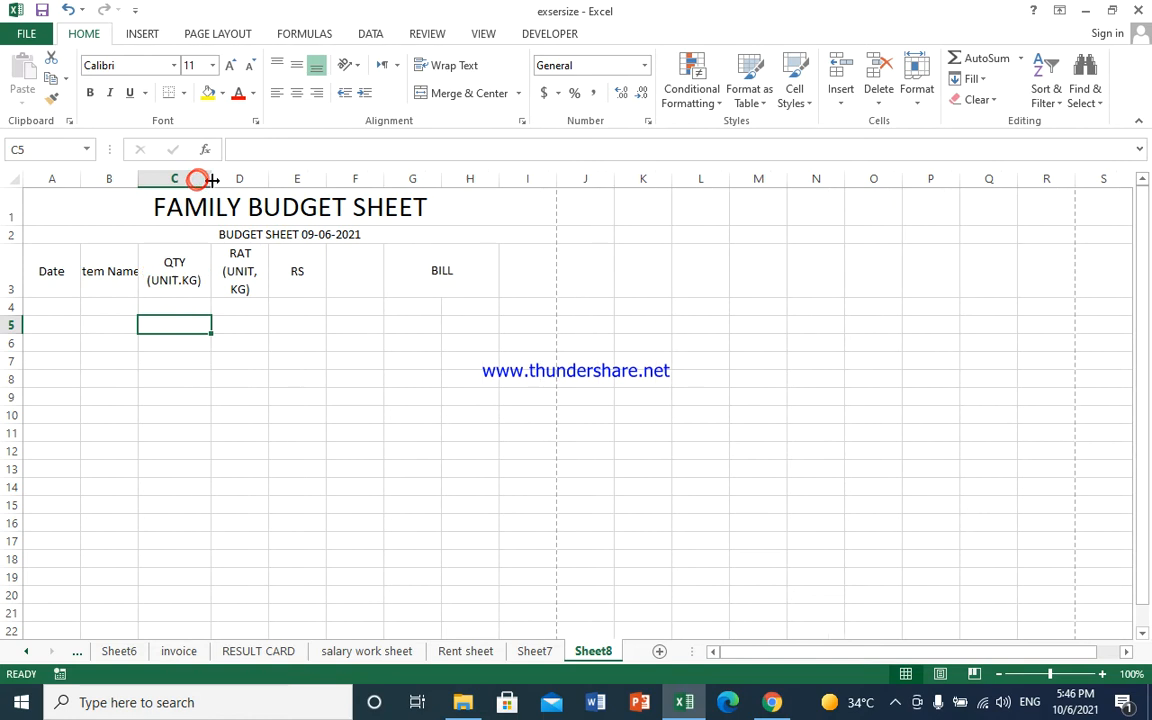
pyautogui.click(251, 306)
pyautogui.moveTo(266, 178); pyautogui.dragTo(280, 178)
pyautogui.click(133, 327)
pyautogui.moveTo(137, 177); pyautogui.dragTo(166, 178)
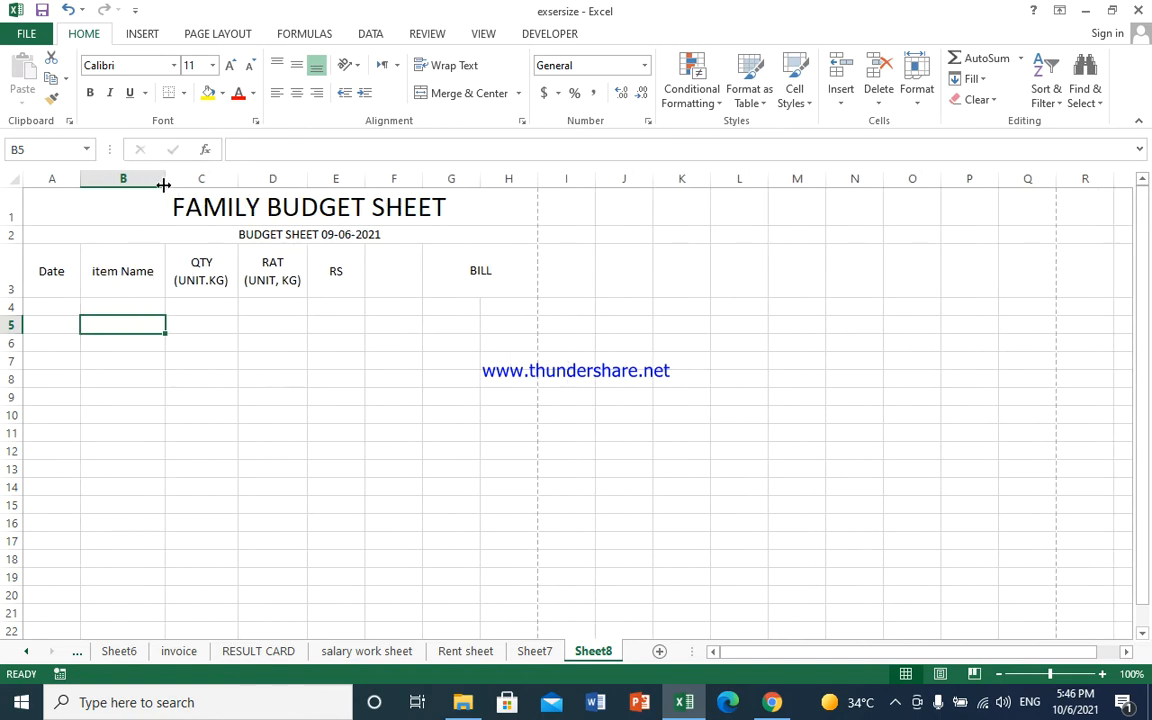
pyautogui.click(49, 325)
pyautogui.moveTo(80, 184); pyautogui.dragTo(92, 184)
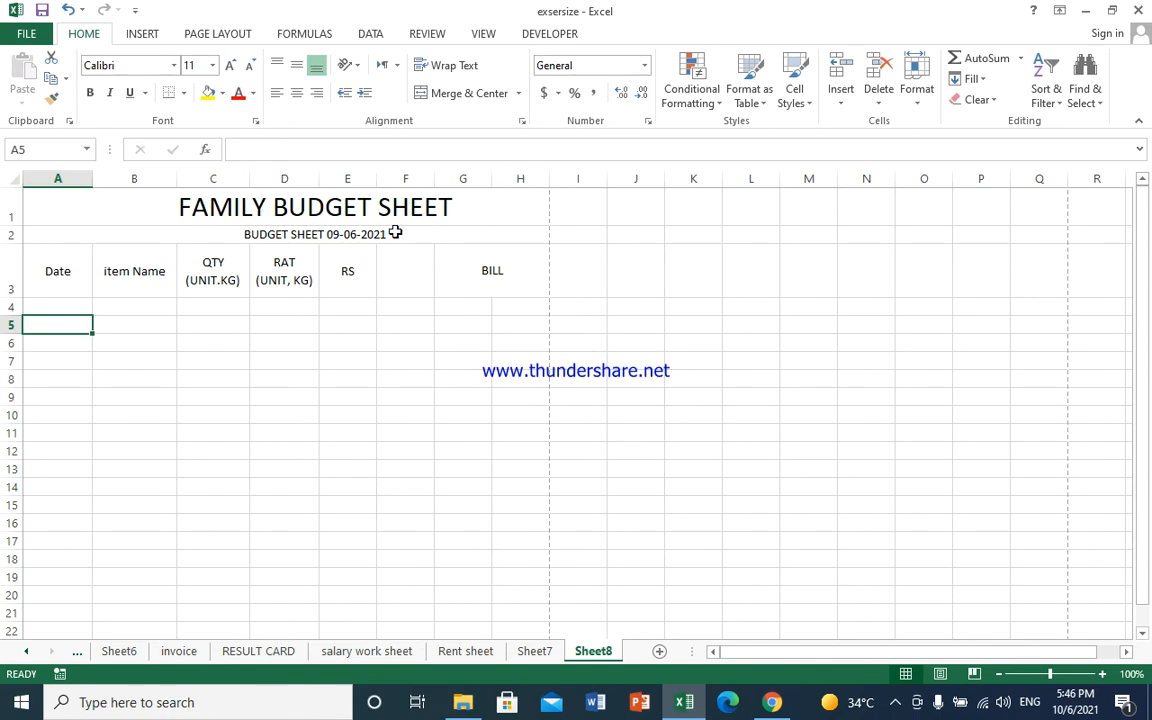
# - Narrow the RS column E slightly and make the empty column F narrower than column E
pyautogui.click(347, 326)
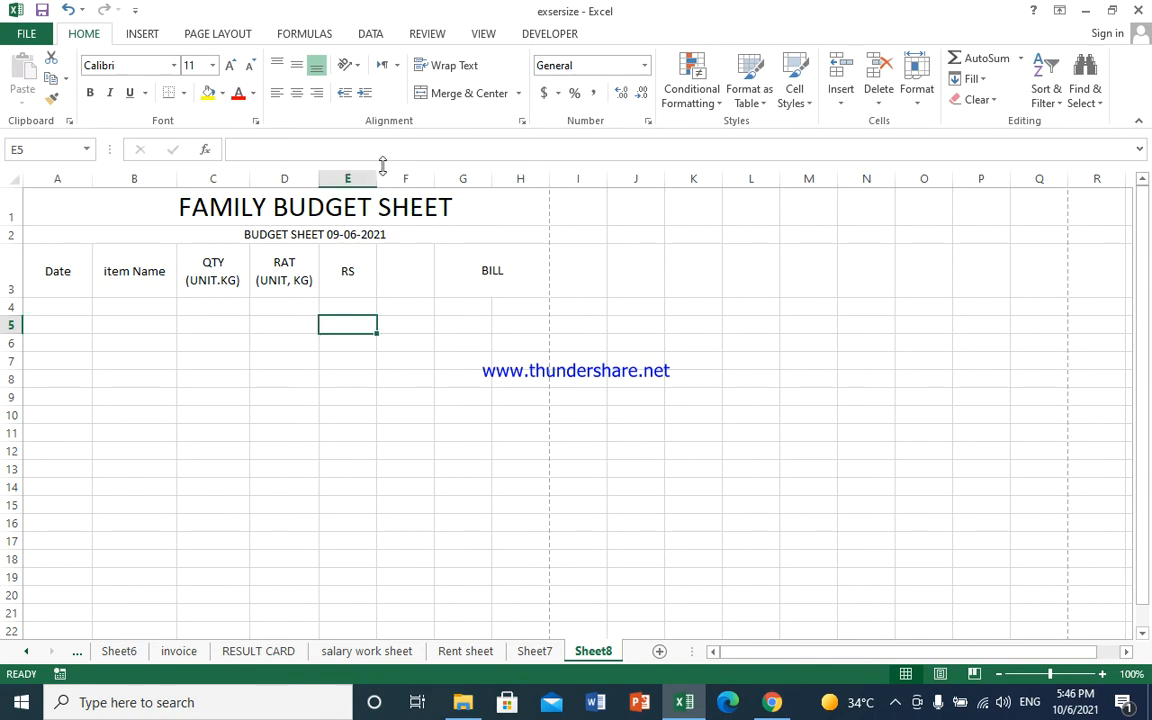
pyautogui.moveTo(377, 177); pyautogui.dragTo(424, 179)
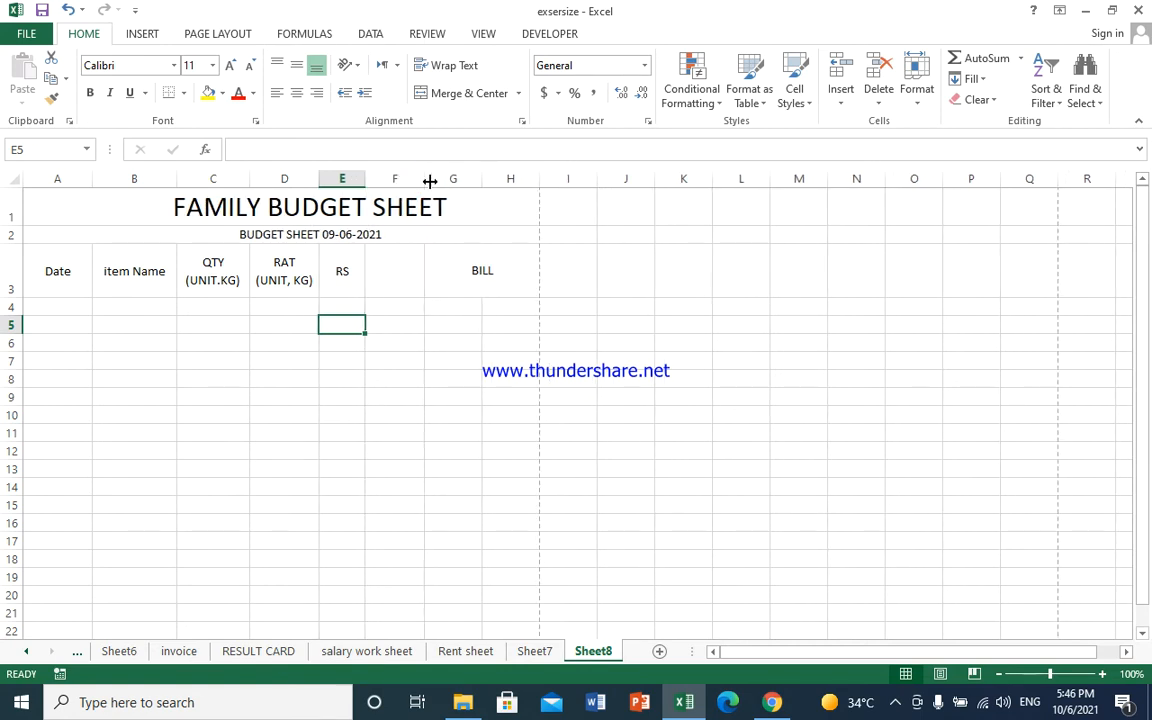
pyautogui.click(396, 327)
pyautogui.moveTo(422, 181); pyautogui.dragTo(394, 178)
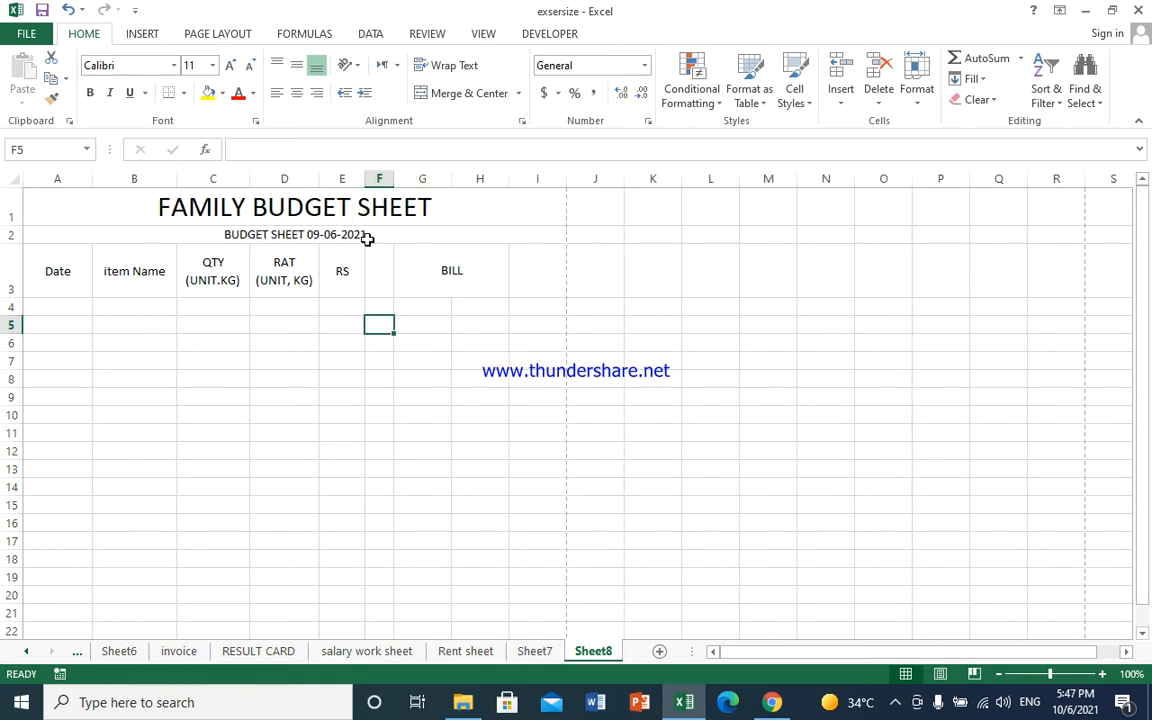
pyautogui.moveTo(394, 178); pyautogui.dragTo(403, 178)
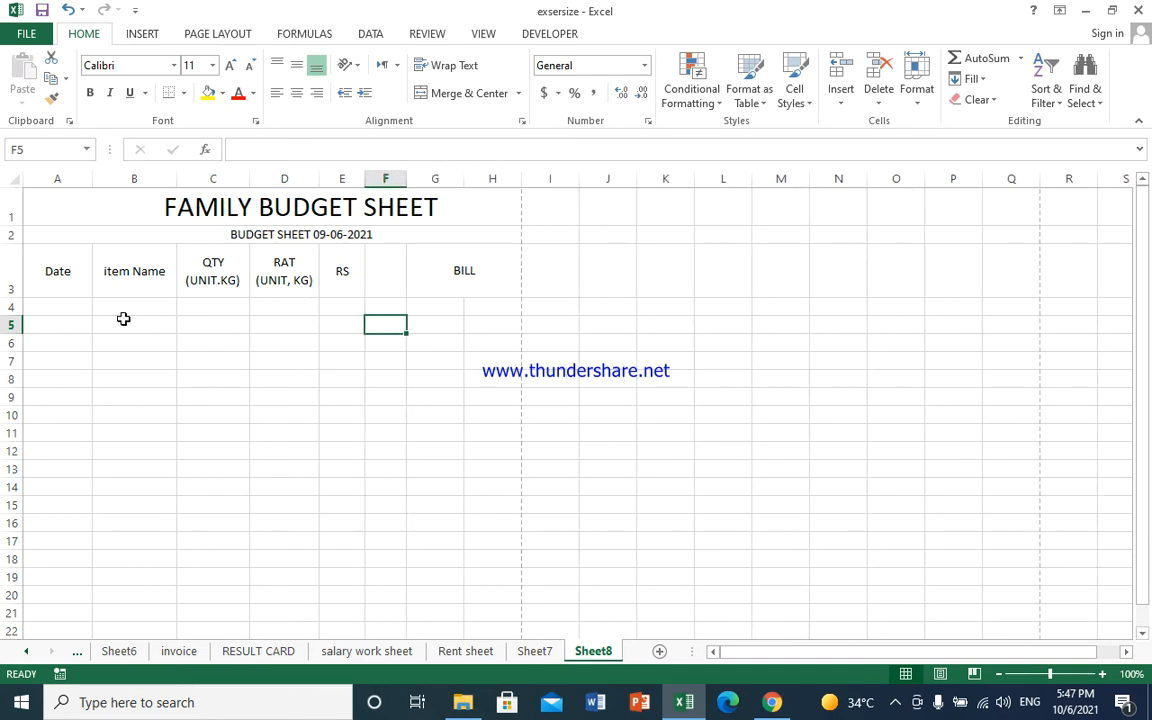
# - Fill the first item row from A4 to D4 with the date 10-05-2021, item SUGAR, quantity 5 and rate 110
pyautogui.click(46, 302)
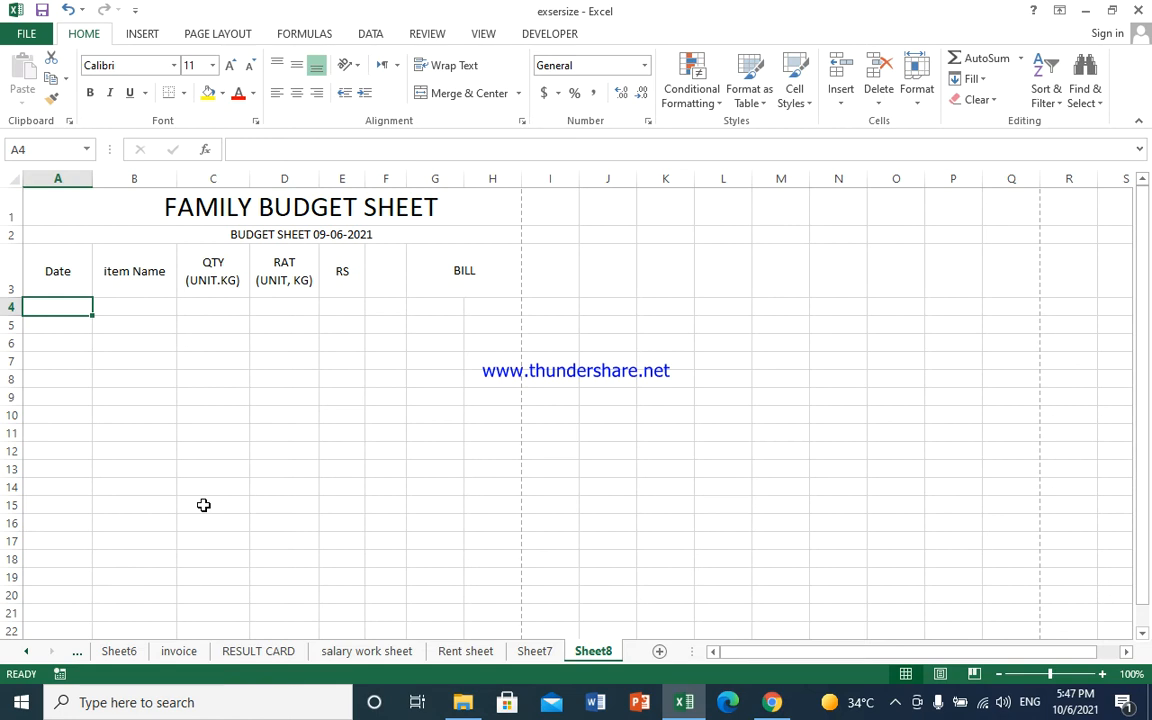
pyautogui.write('10-05')
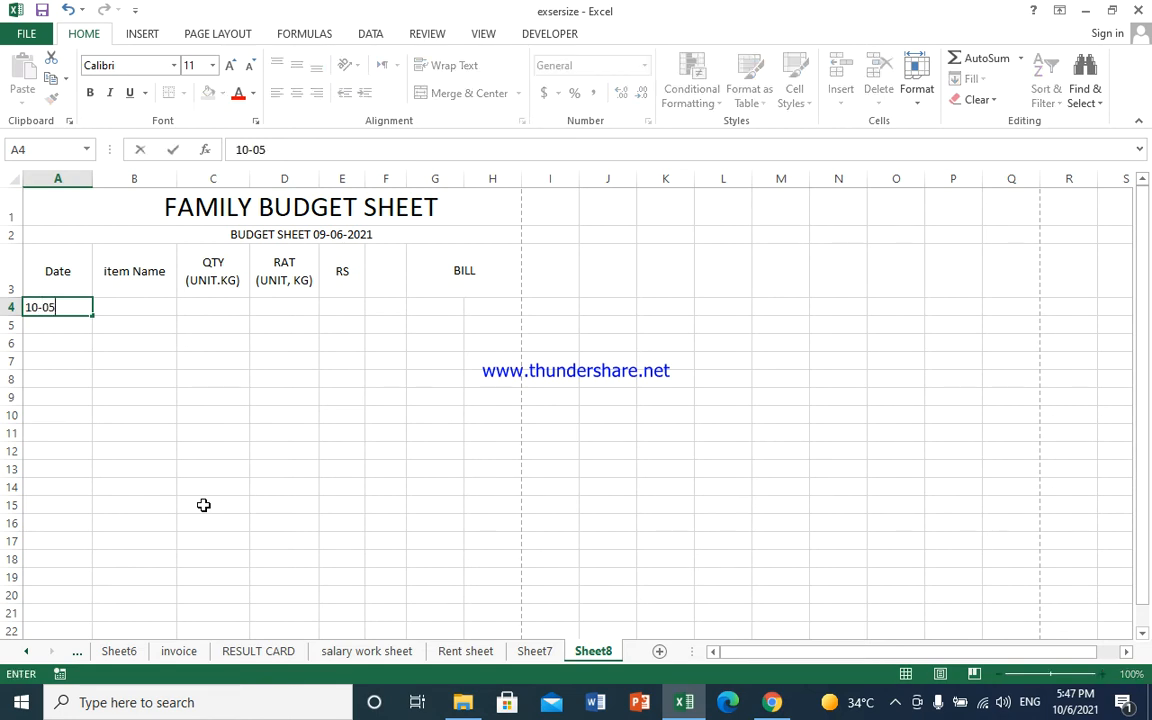
pyautogui.write('-2021')
pyautogui.press('Tab')
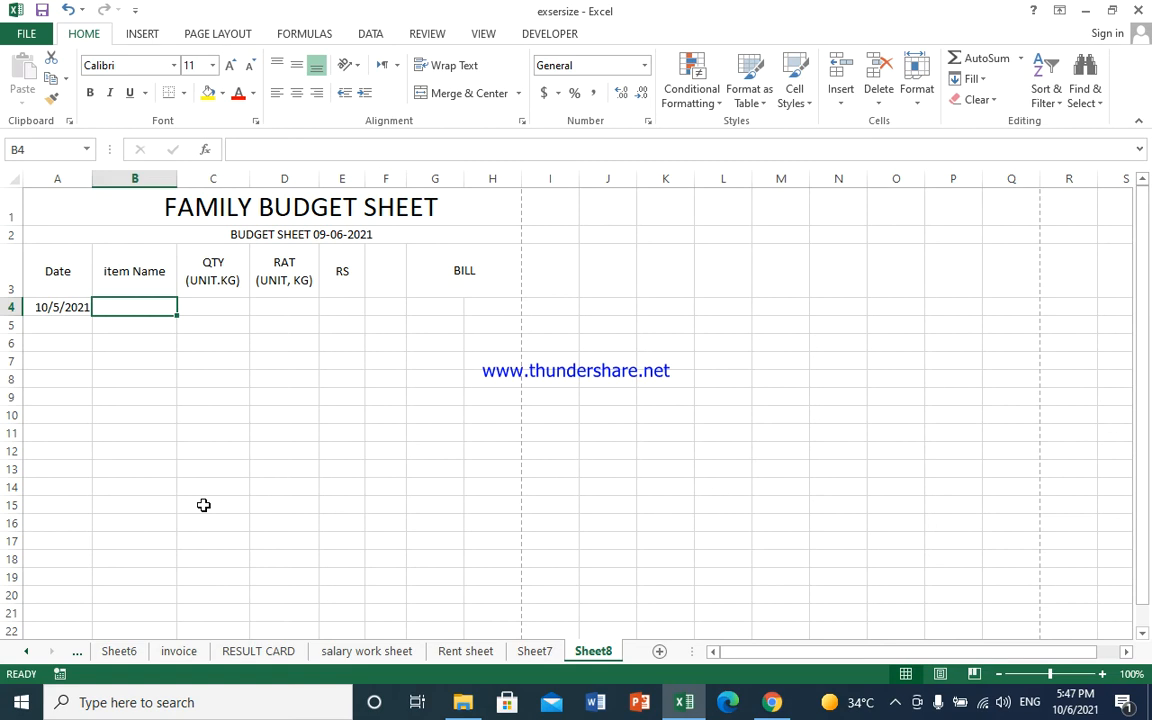
pyautogui.write('SUGAR')
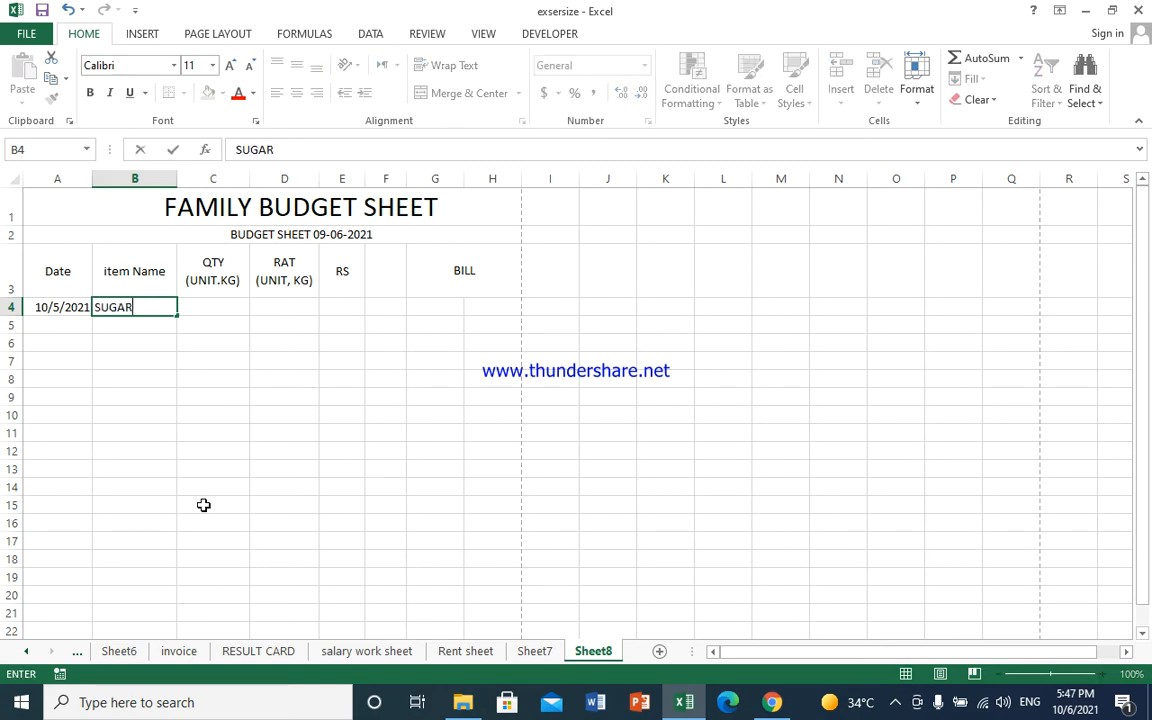
pyautogui.press('Tab')
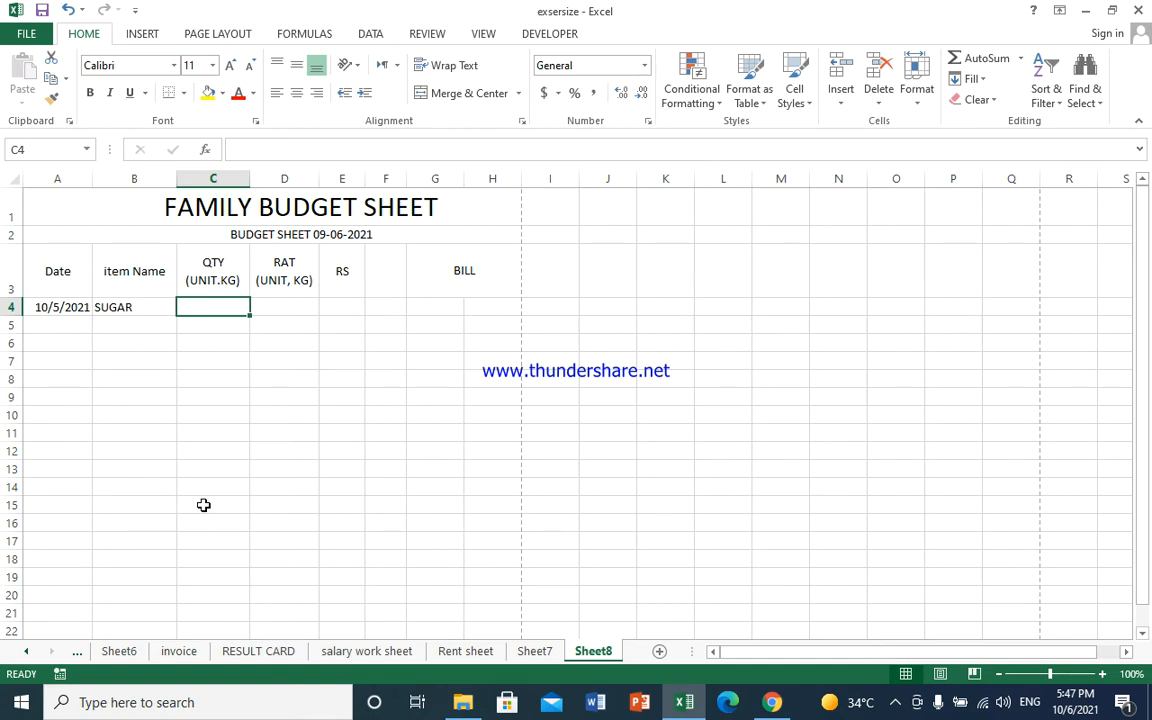
pyautogui.write('5')
pyautogui.press('Tab')
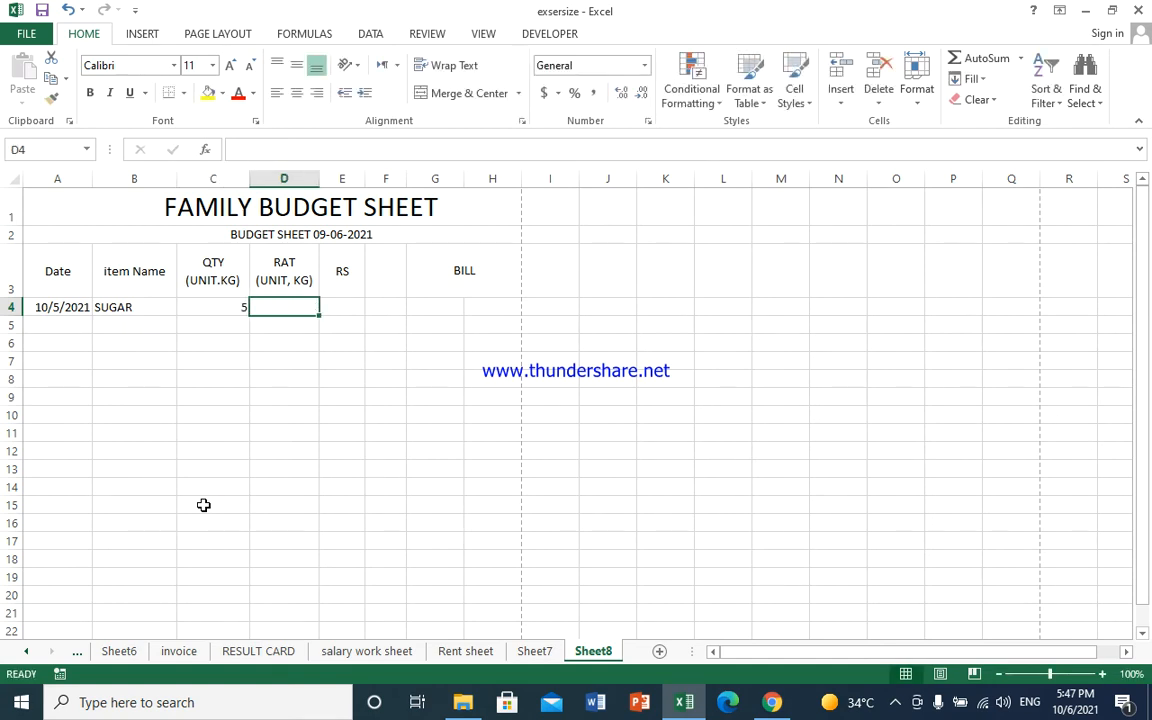
pyautogui.write('110')
pyautogui.press('Tab')
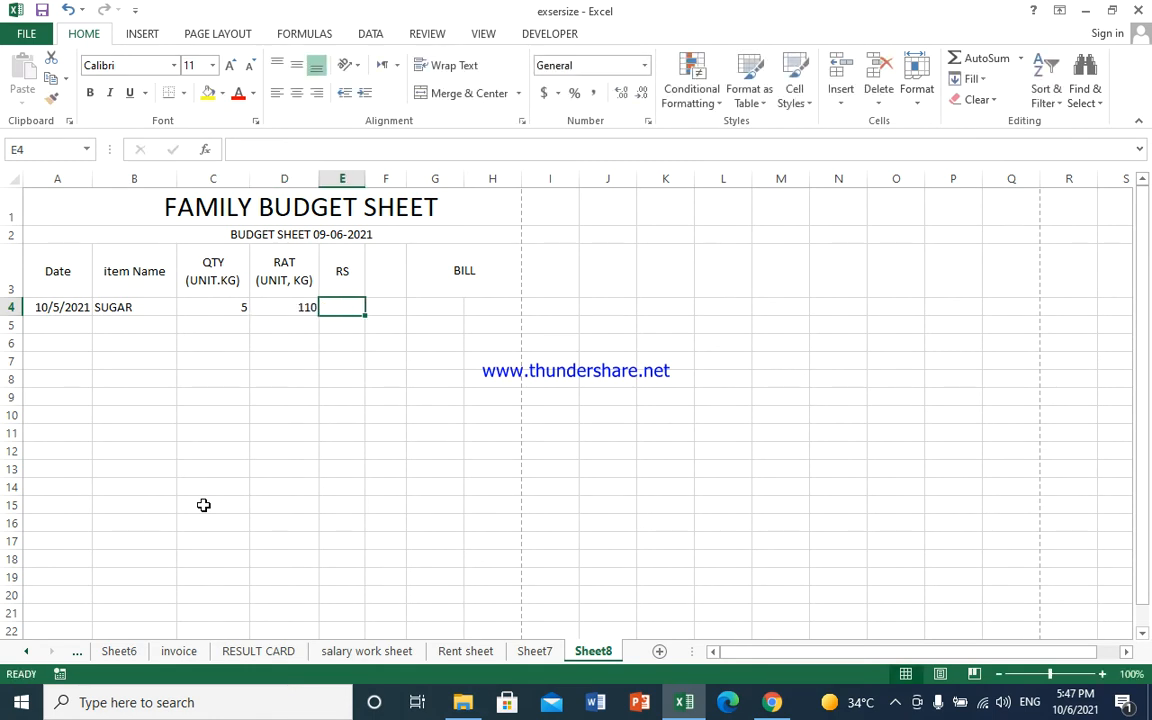
# - Enter the formula =D4*C4 in E4 to multiply the sugar rate by its quantity
pyautogui.write('=')
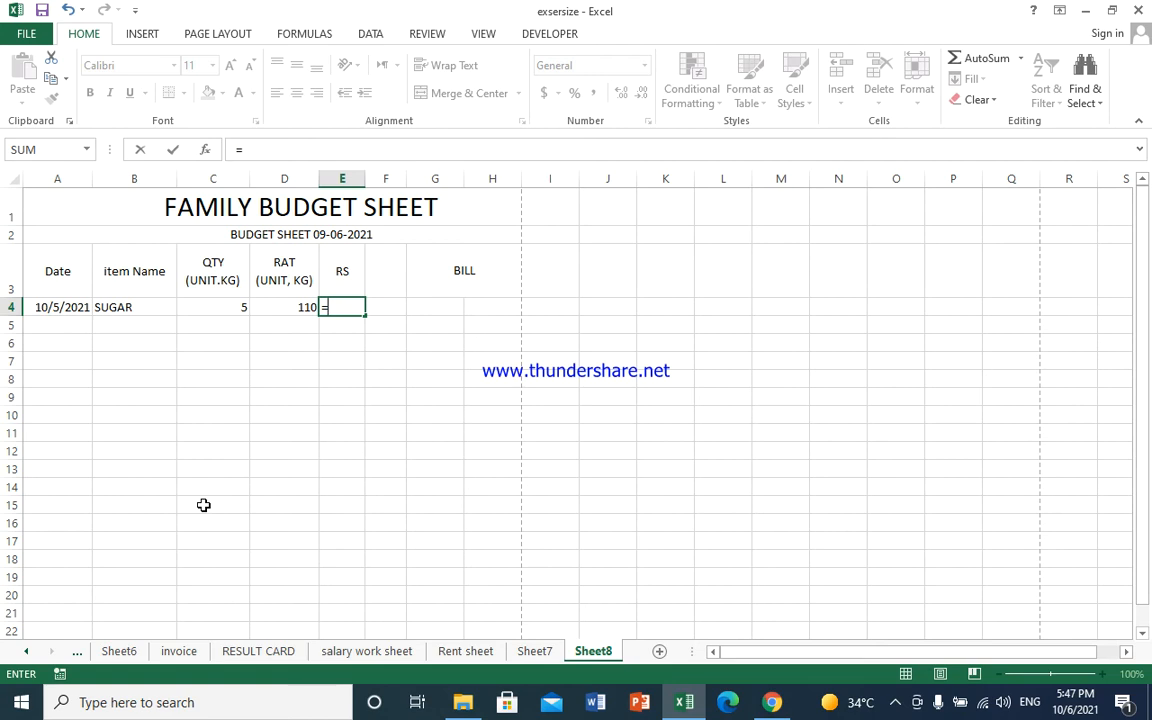
pyautogui.click(278, 309)
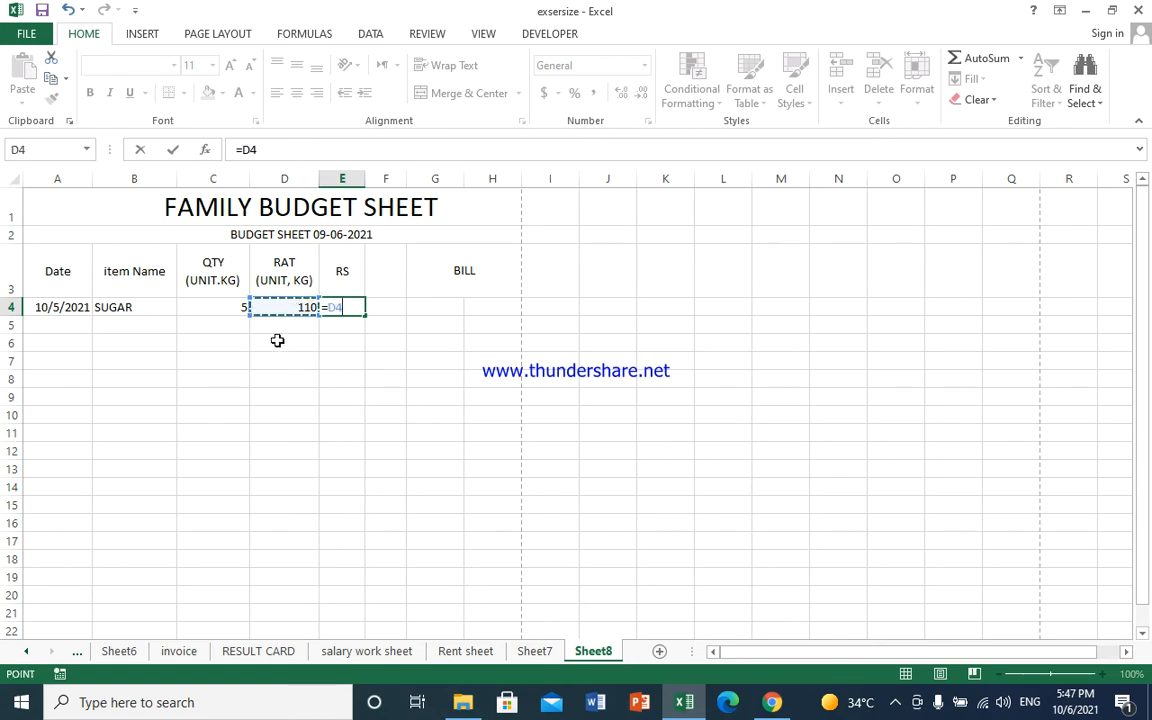
pyautogui.write('*')
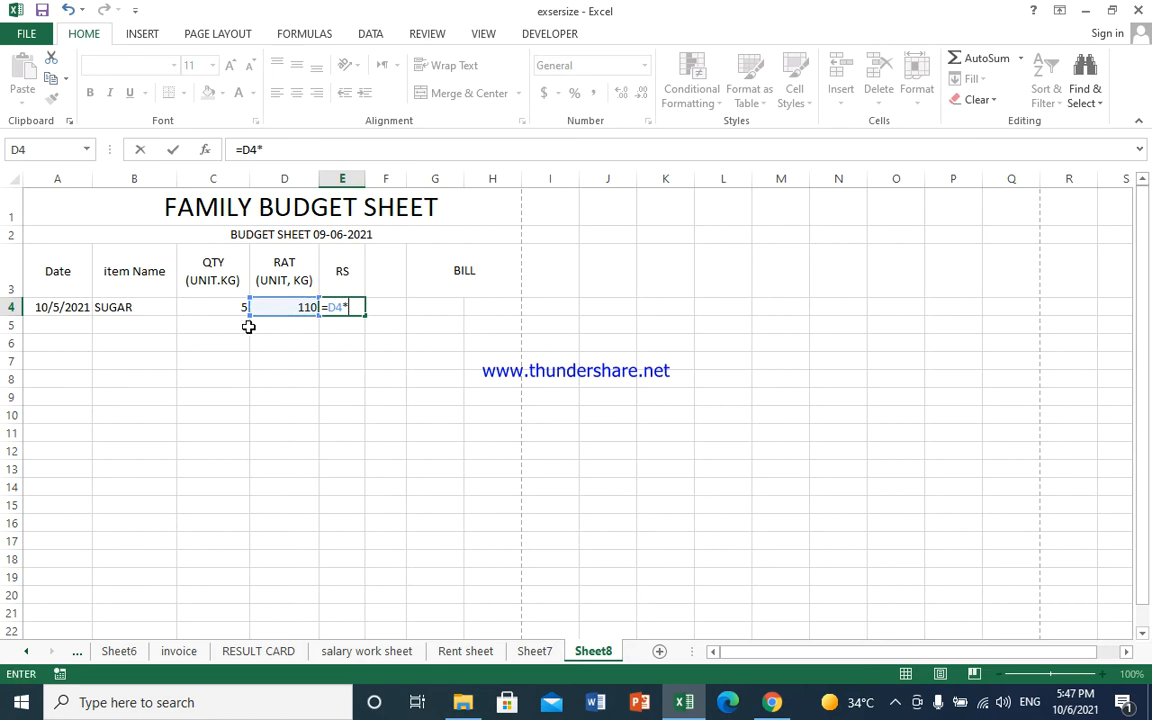
pyautogui.click(216, 307)
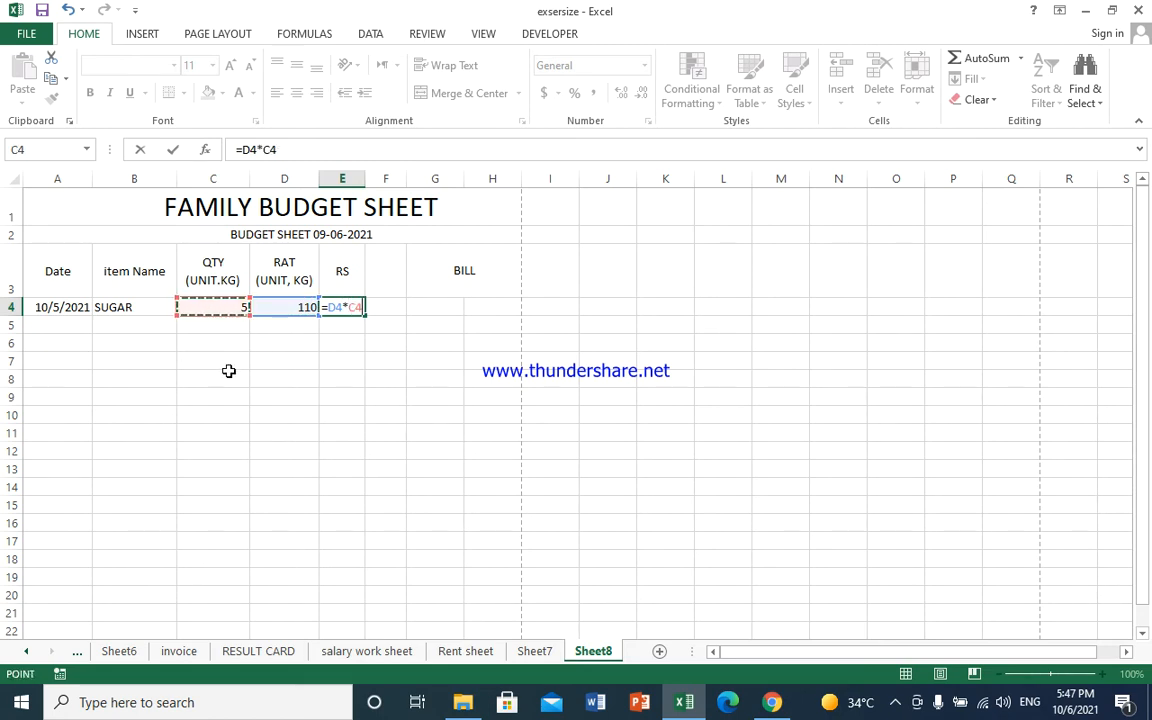
pyautogui.press('Return')
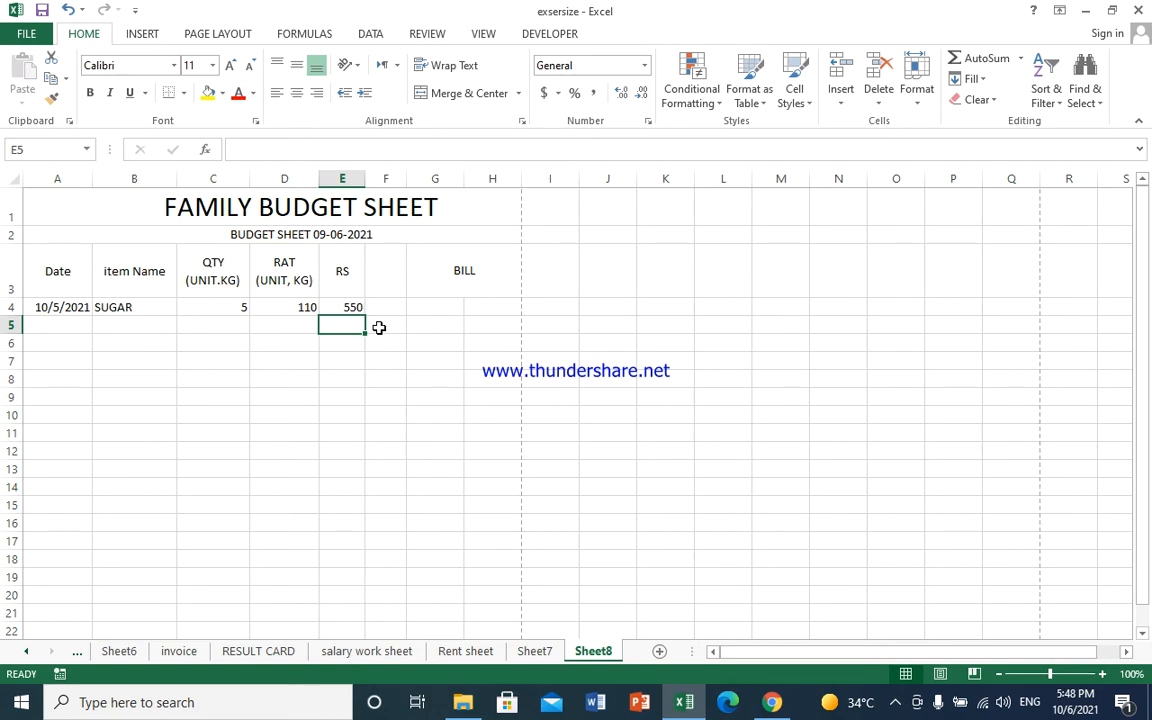
# - Fill the second item row in B5 to D5 with item OIL, quantity 5 and rate 70
pyautogui.click(81, 331)
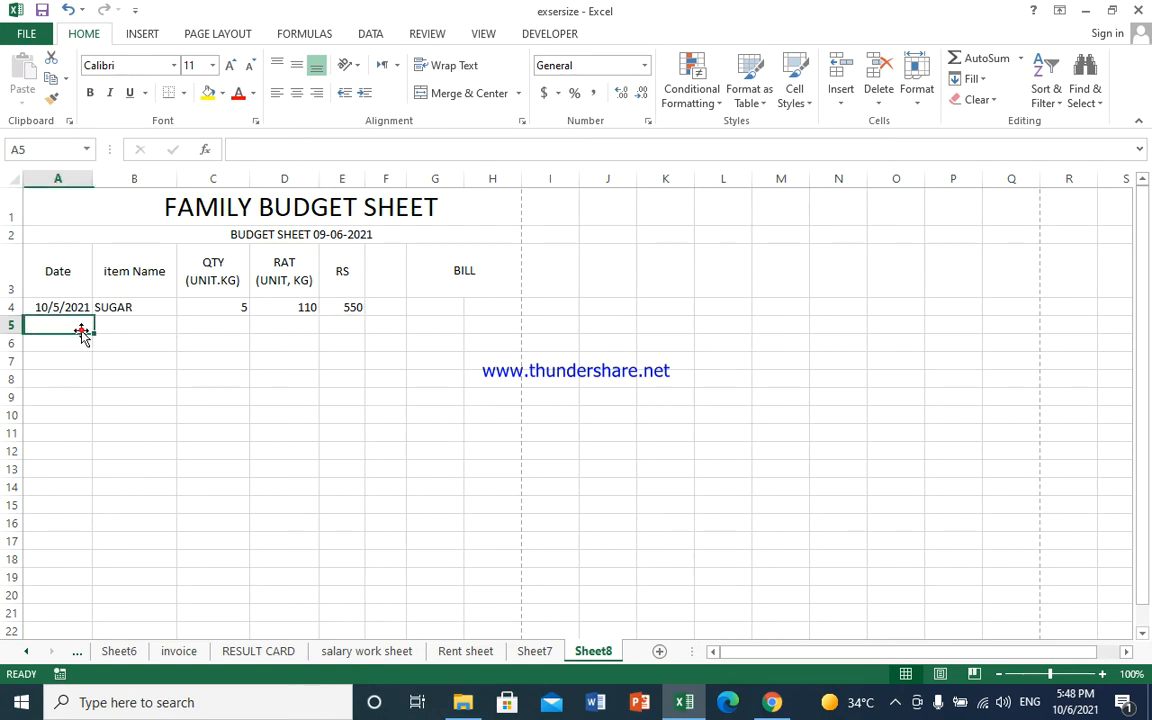
pyautogui.press('Right')
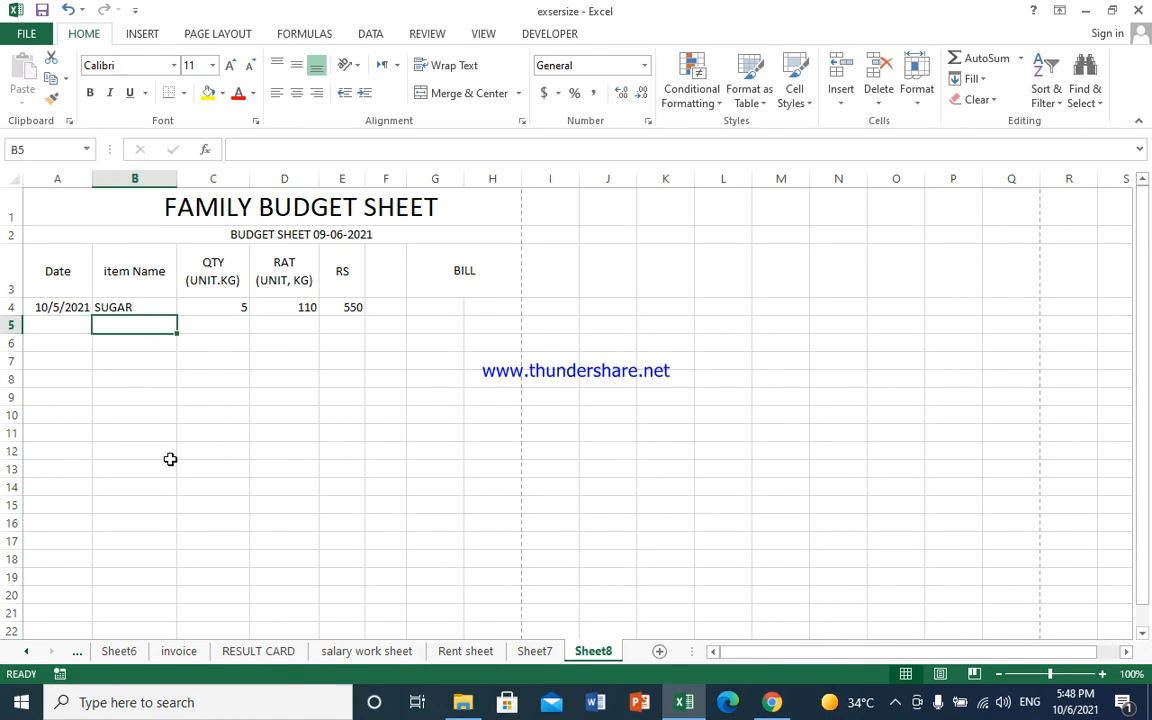
pyautogui.write('OIL')
pyautogui.press('Right')
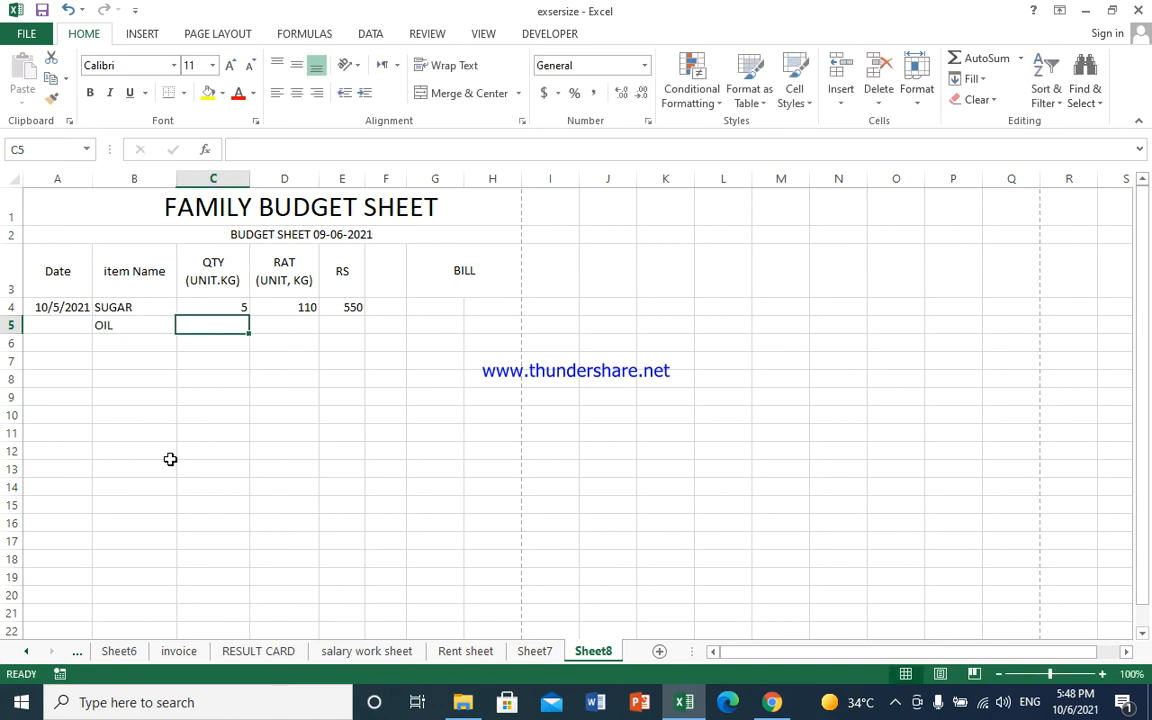
pyautogui.write('5')
pyautogui.press('Right')
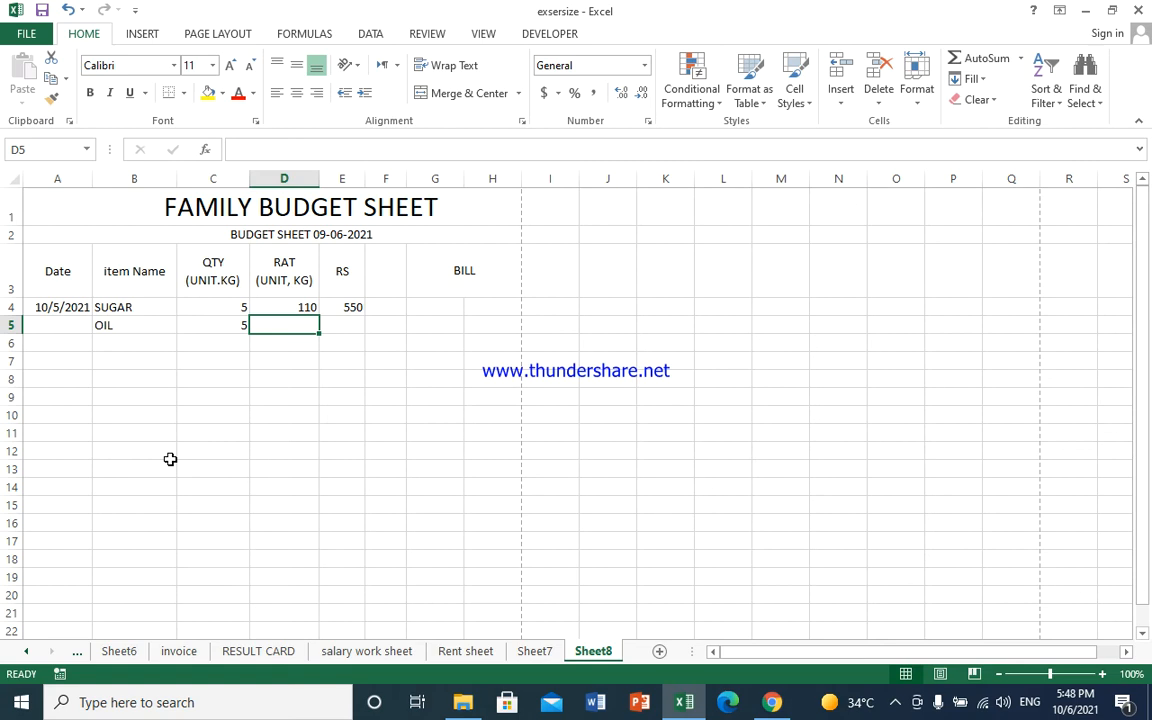
pyautogui.write('70')
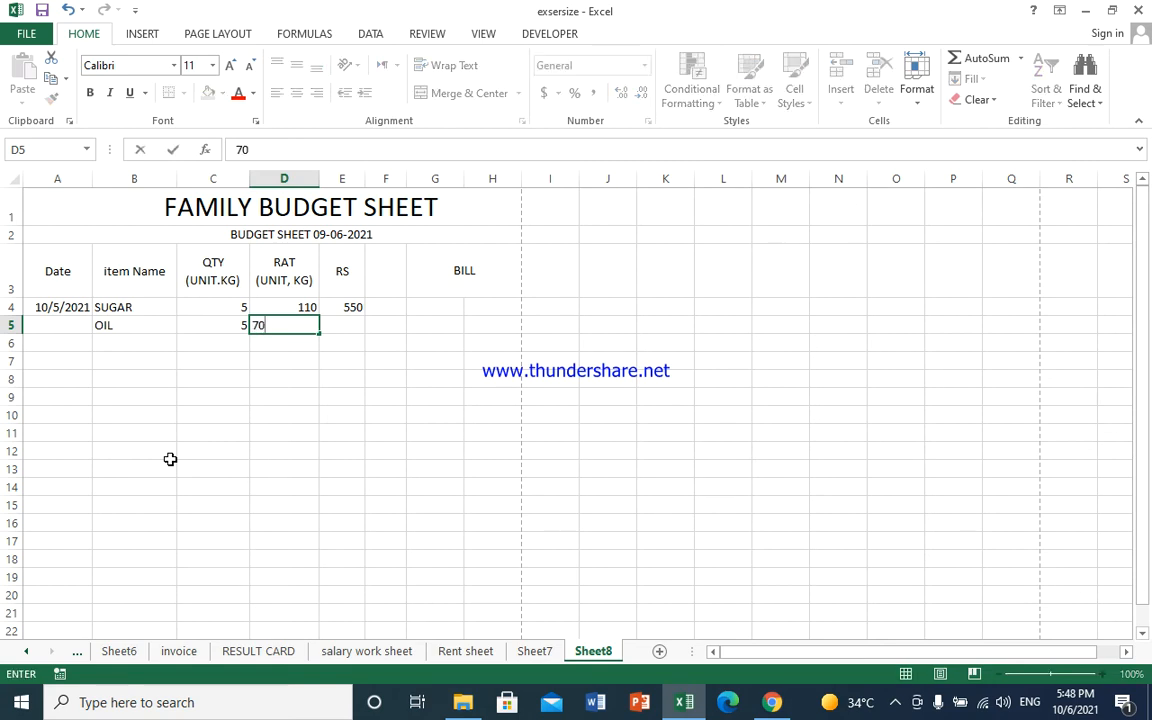
pyautogui.press('Right')
# - Copy the amount formula in E4 down the RS column through E21
pyautogui.press('Up')
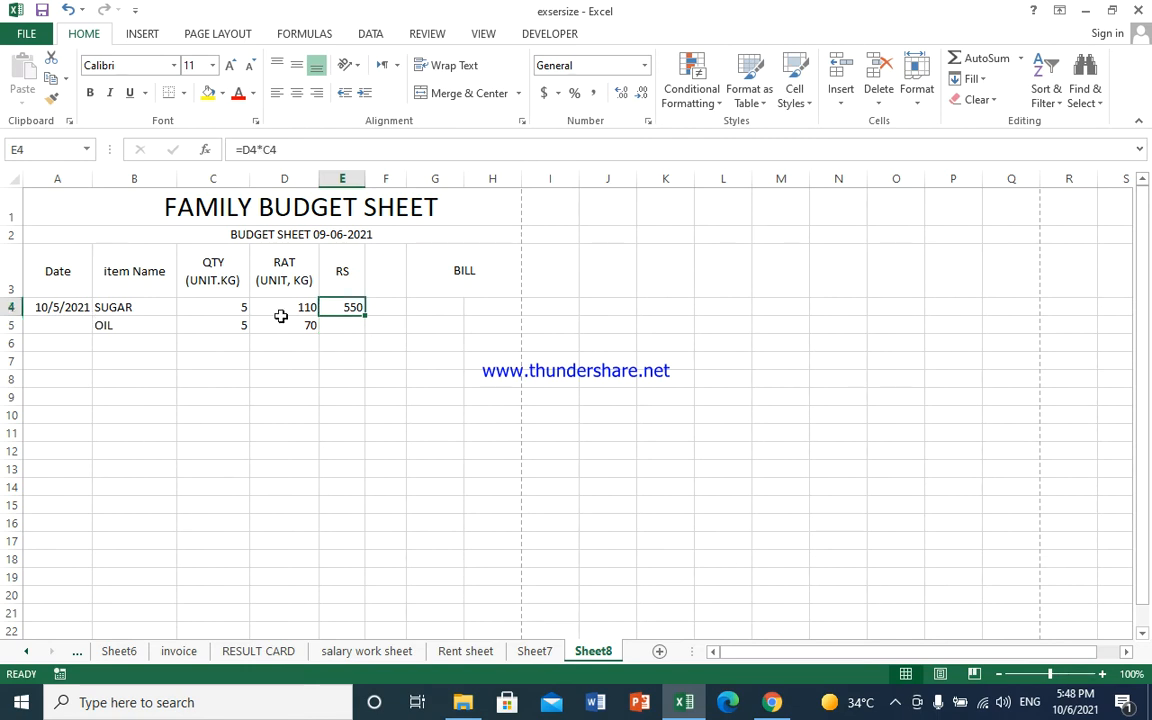
pyautogui.moveTo(366, 315); pyautogui.dragTo(370, 615)
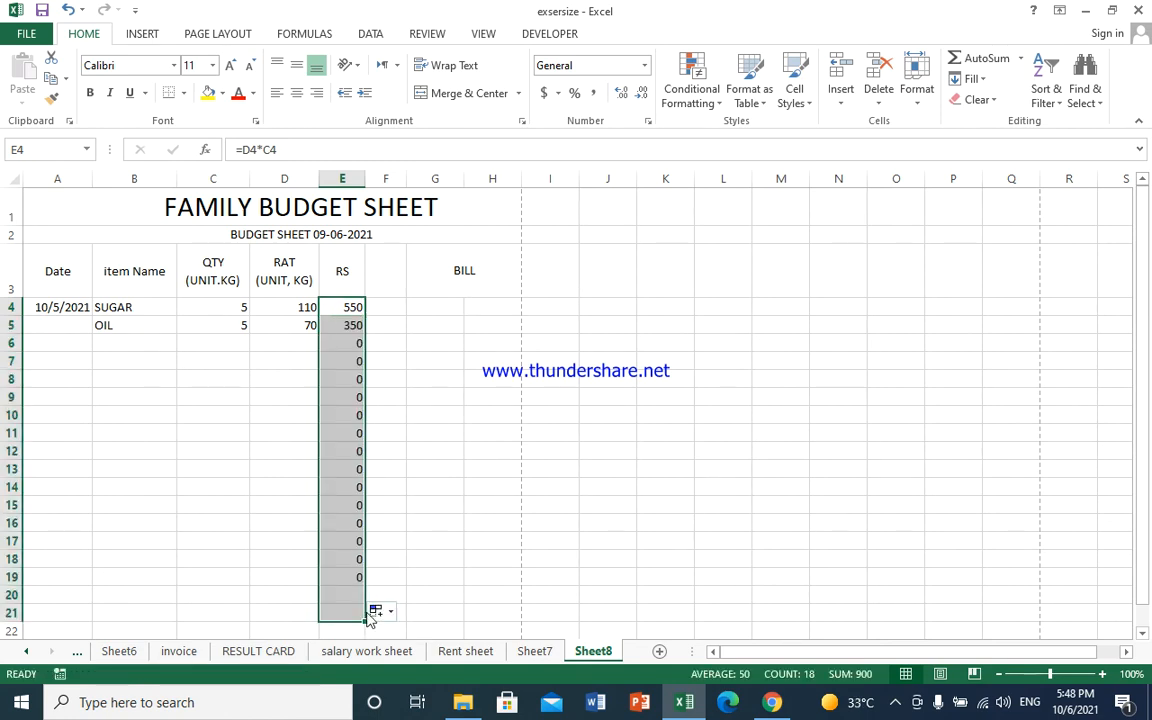
pyautogui.click(248, 372)
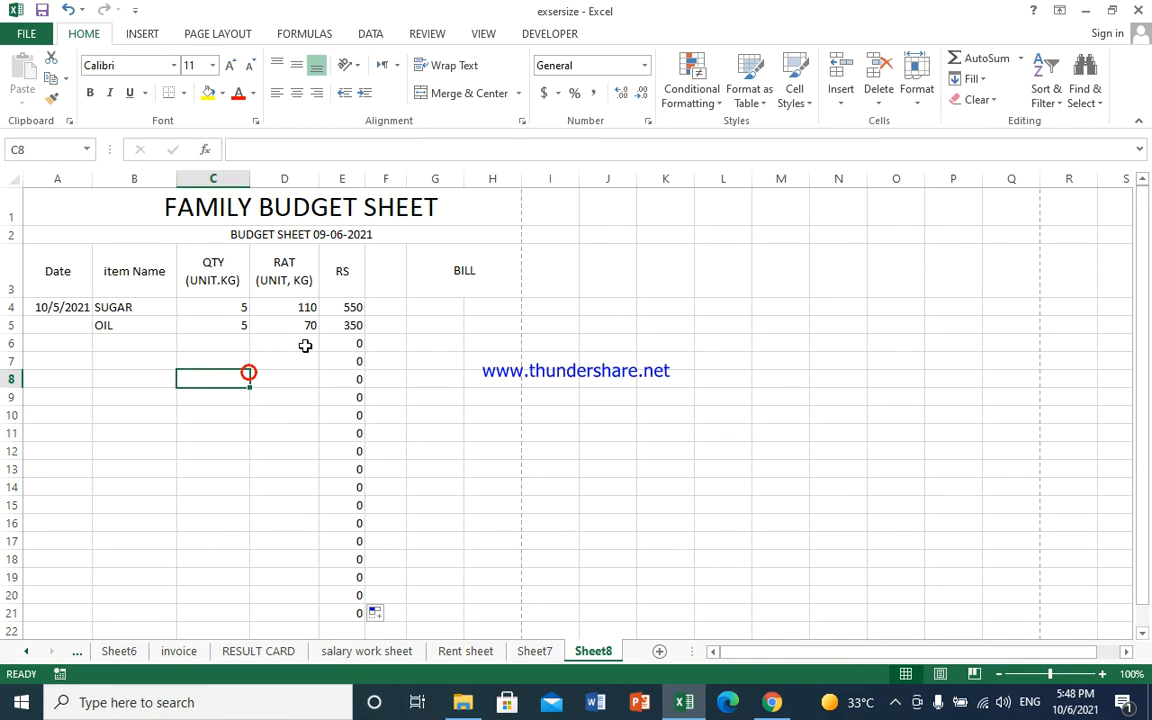
# - List the bill names ELECTRICITY, GAS and TELEPHONE in G4 to G6 under the BILL header
pyautogui.click(443, 310)
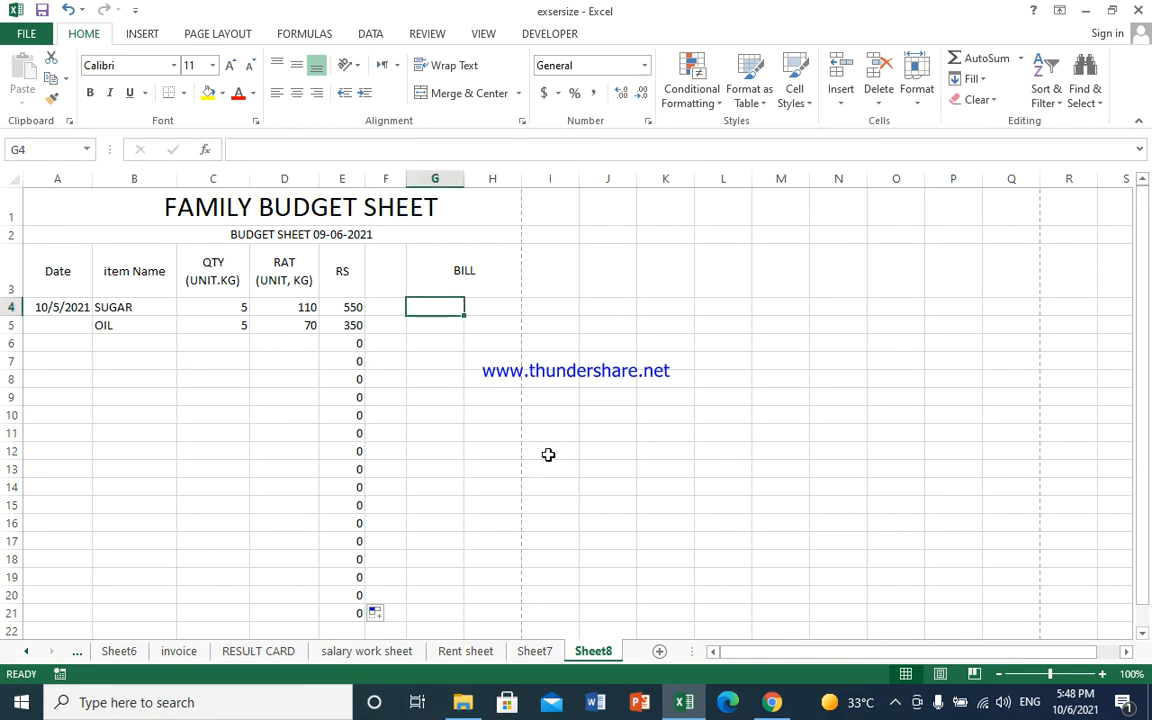
pyautogui.write('ELEC')
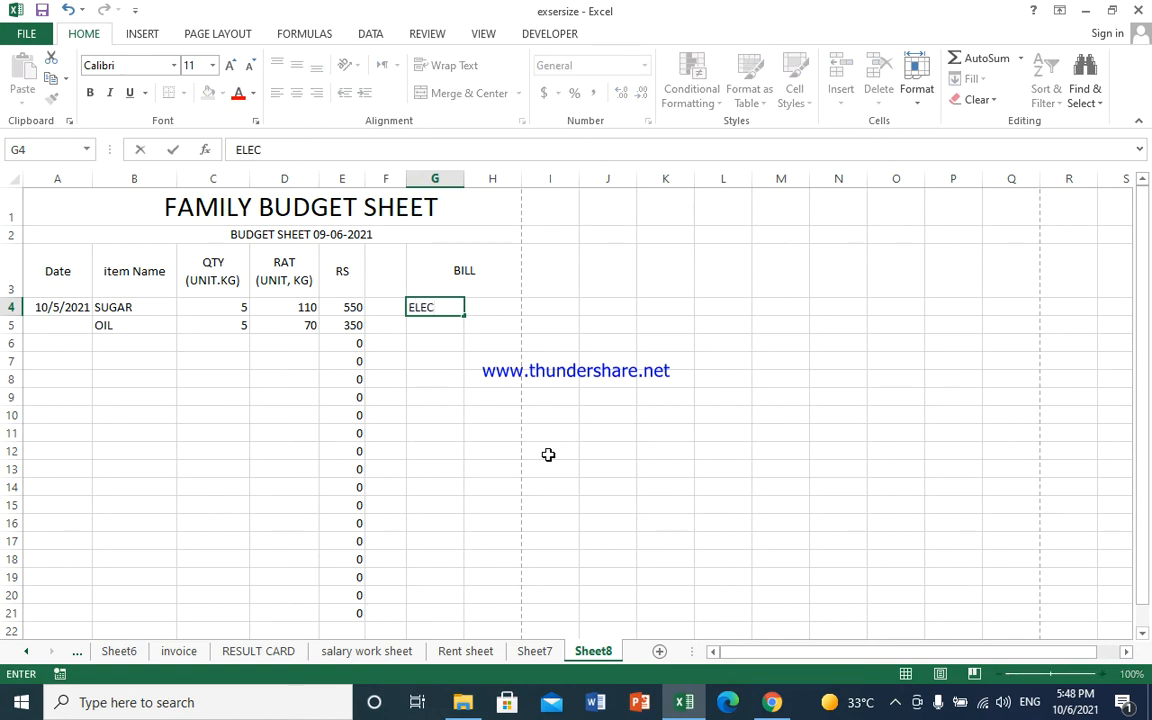
pyautogui.write('TRICITY')
pyautogui.press('Tab')
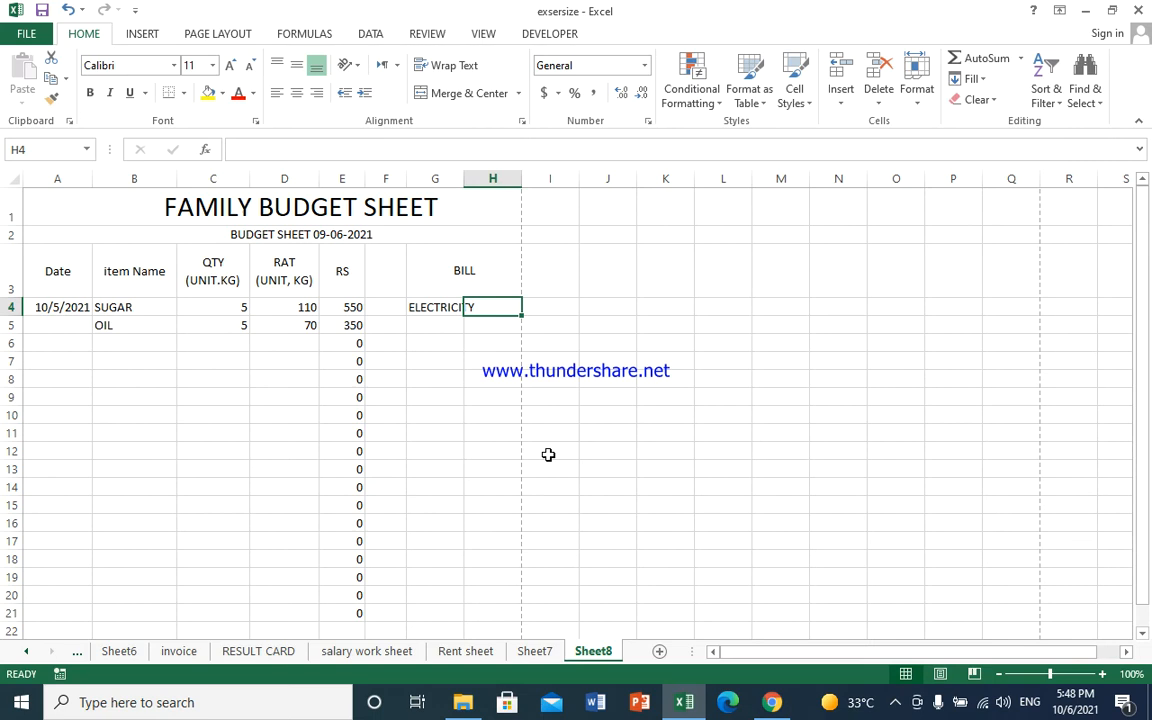
pyautogui.press('Return')
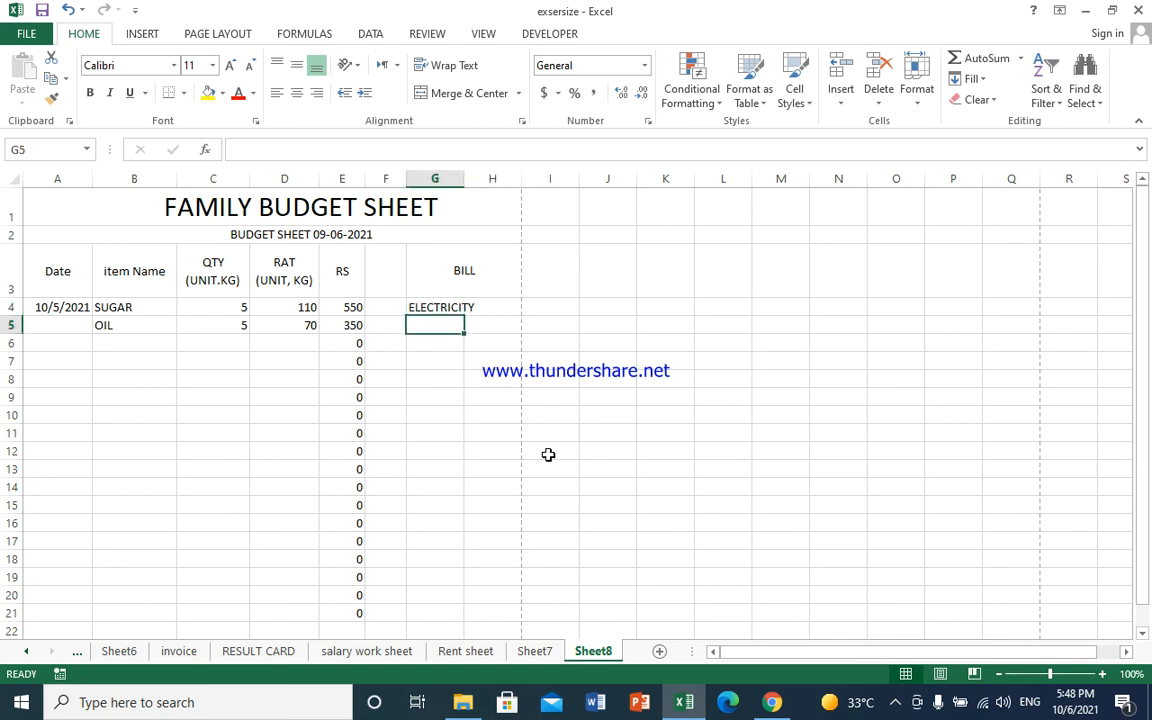
pyautogui.write('GAS')
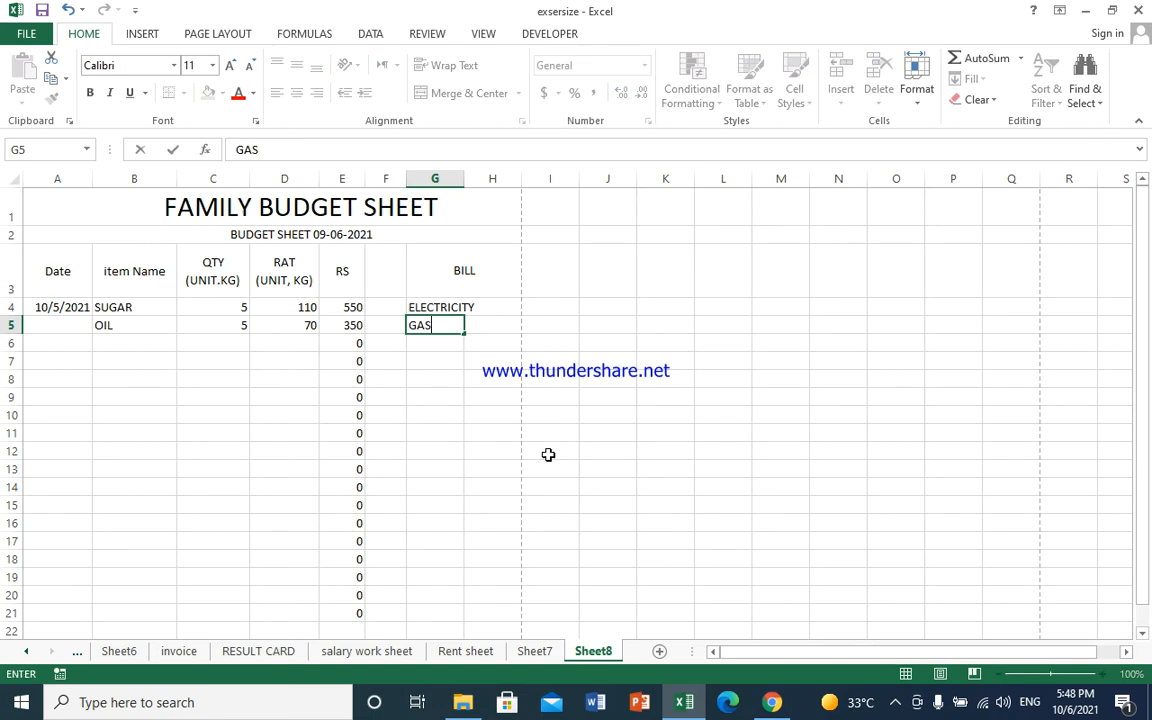
pyautogui.press('Return')
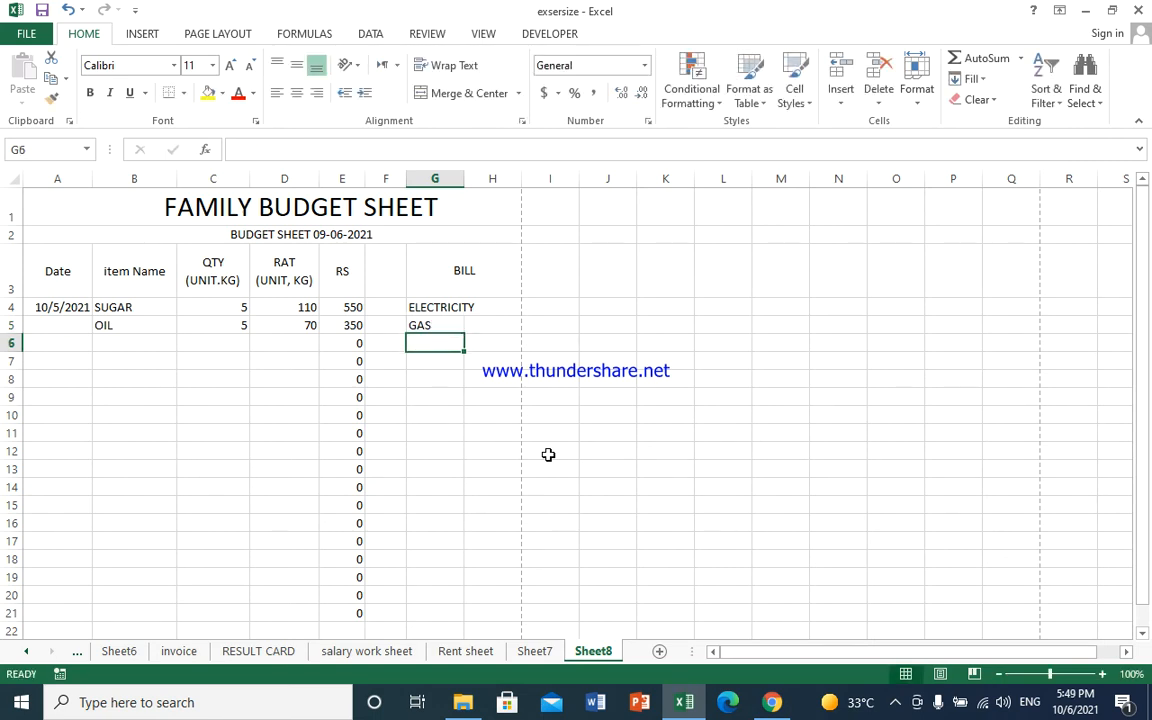
pyautogui.write('TELEPHONE')
pyautogui.press('Return')
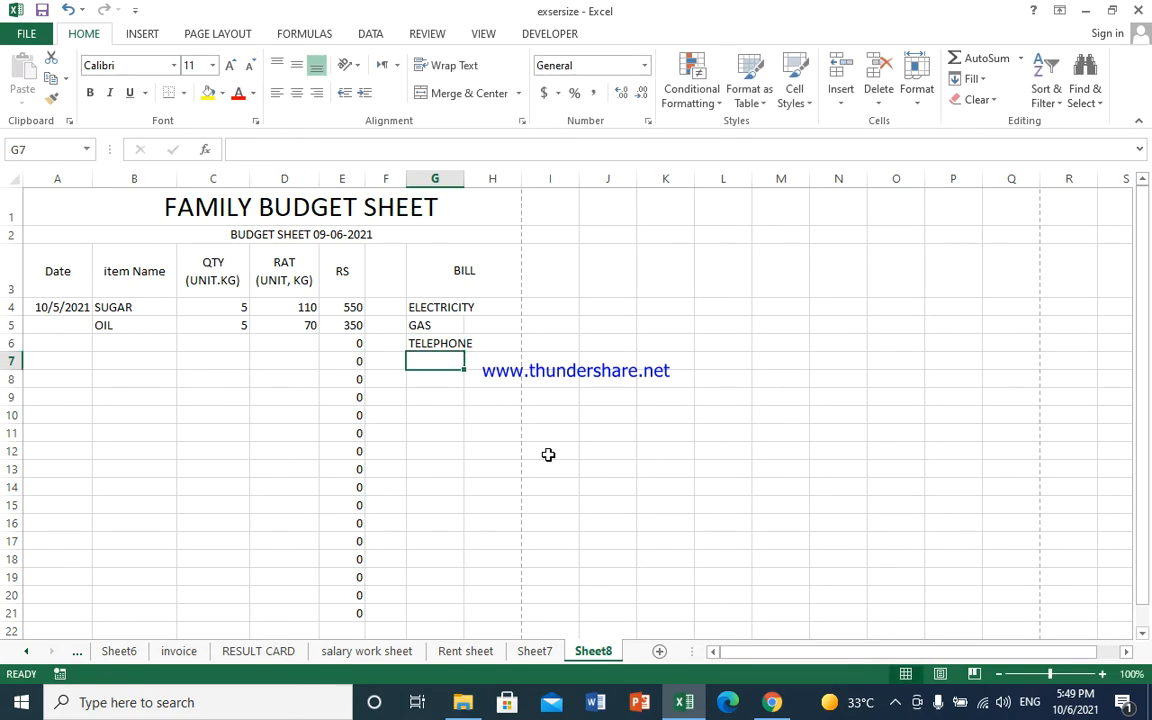
# - Add the bill names INTERNET, CABLE, MILK and WATER in G7 to G10 and autofit column G to its contents
pyautogui.write('INTERNIE')
pyautogui.press('BackSpace')
pyautogui.press('BackSpace')
pyautogui.write('ET')
pyautogui.press('Return')
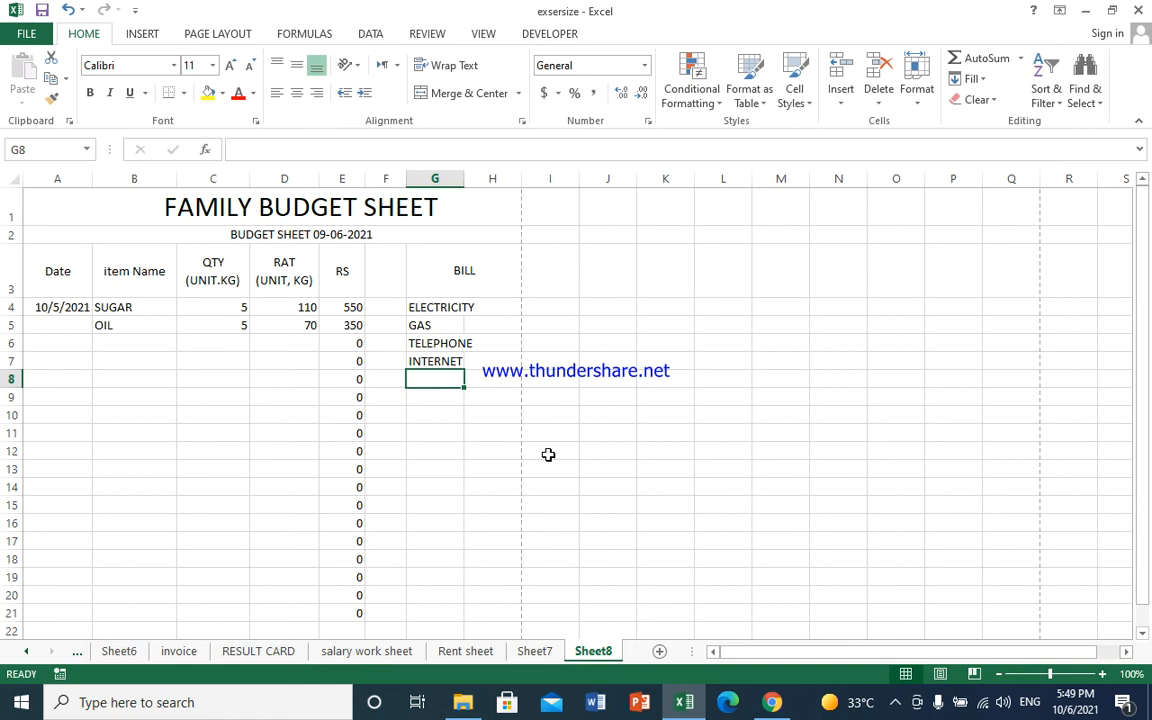
pyautogui.write('CABLE')
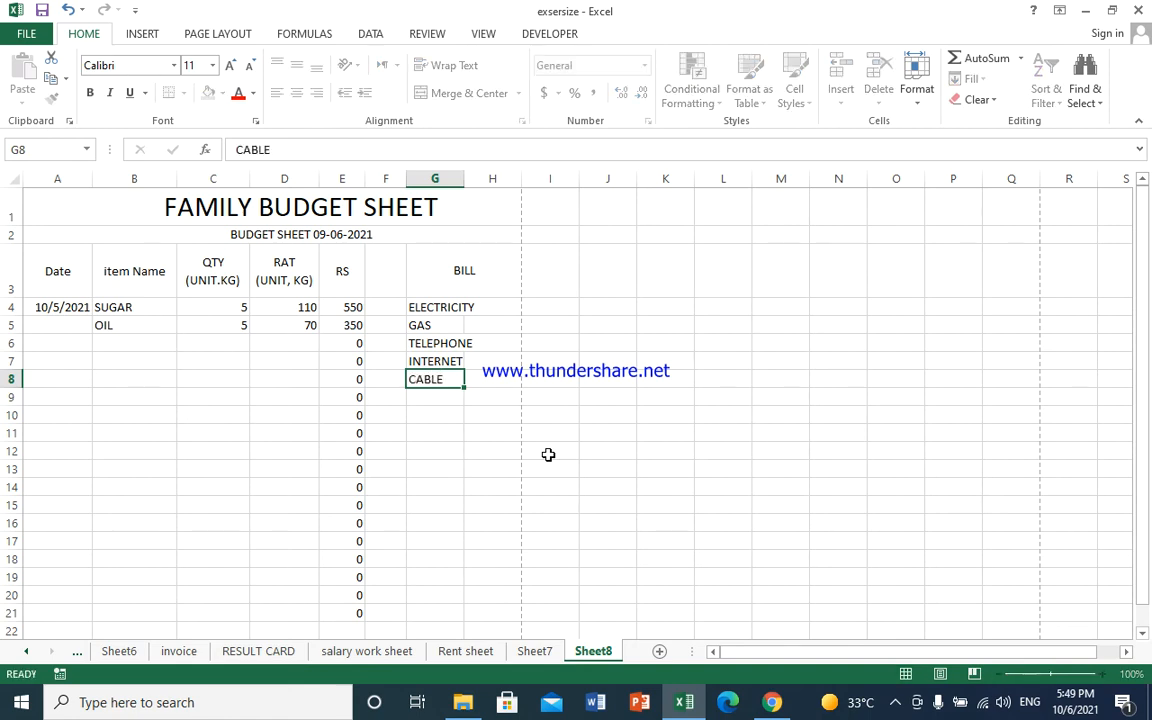
pyautogui.press('Return')
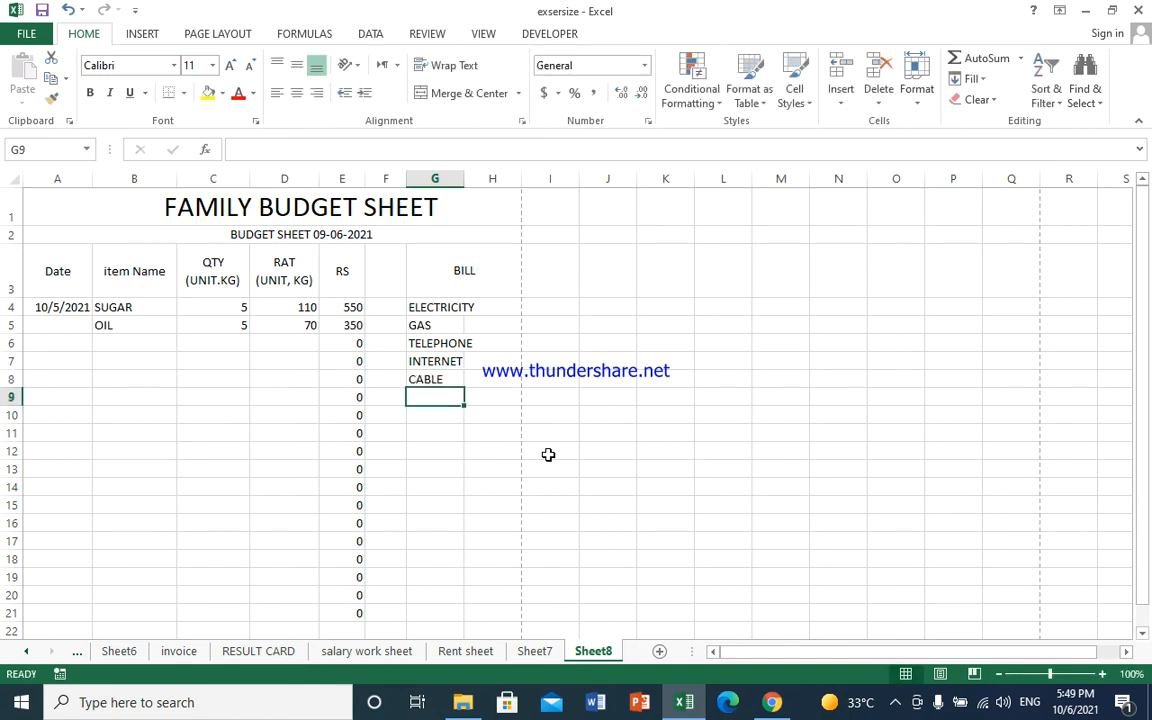
pyautogui.write('MILK')
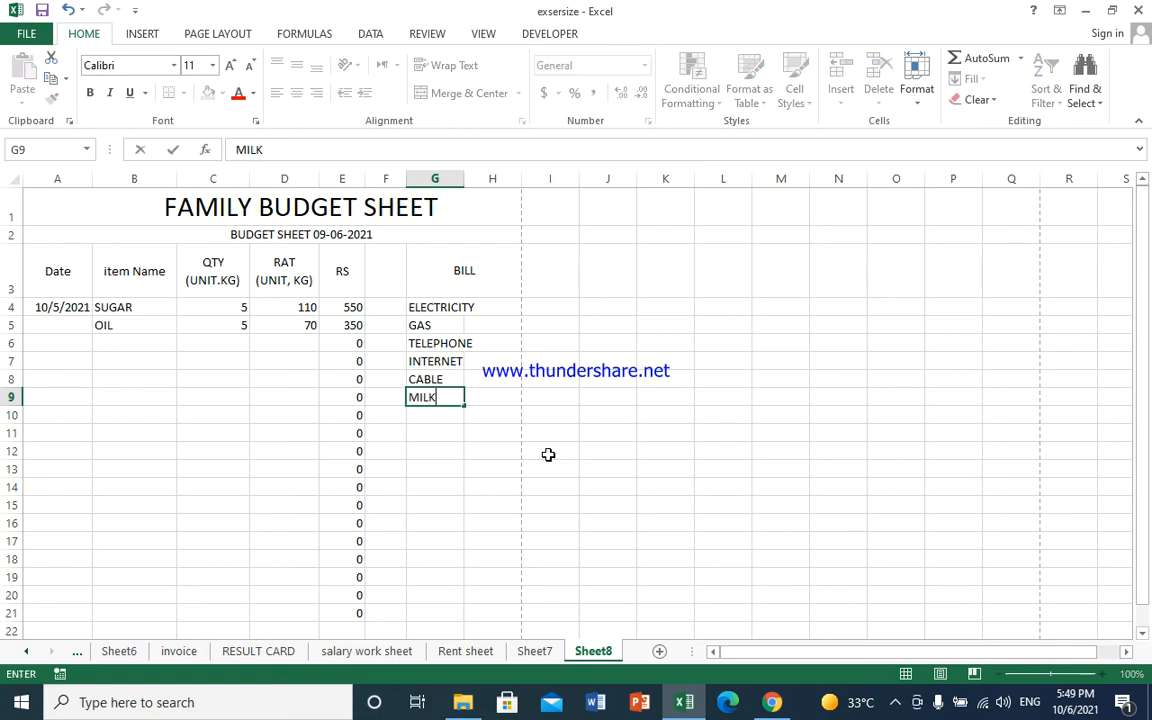
pyautogui.press('Return')
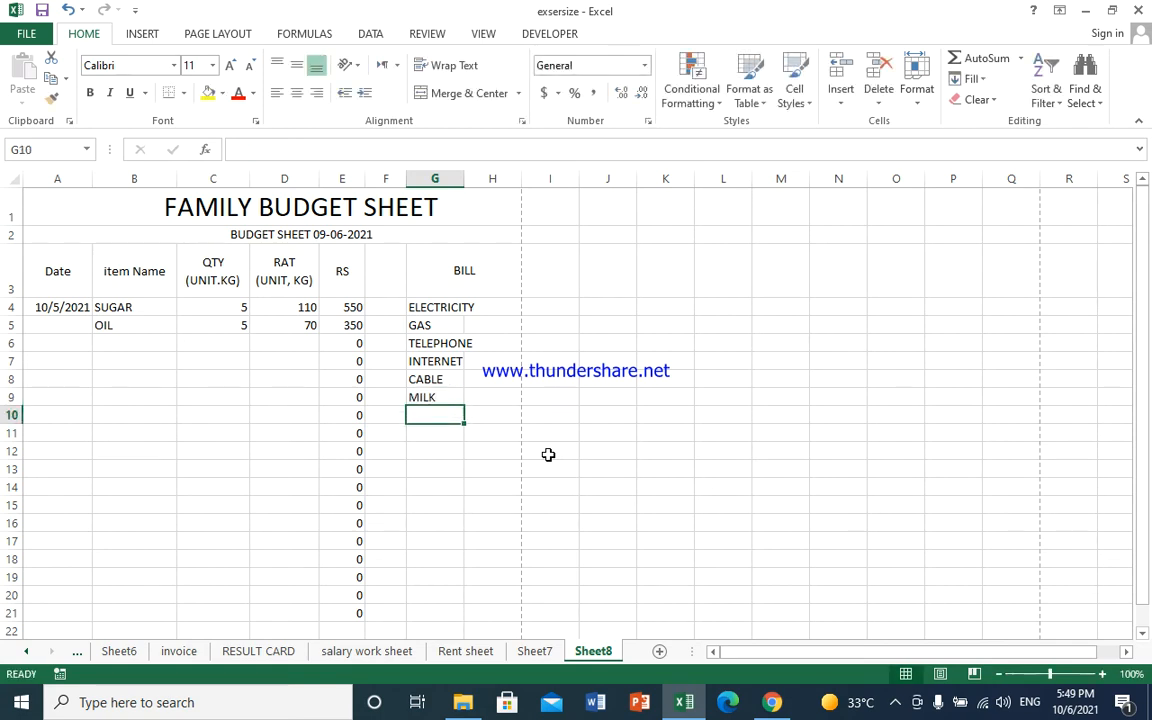
pyautogui.write('WATER')
pyautogui.press('Tab')
pyautogui.press('Up')
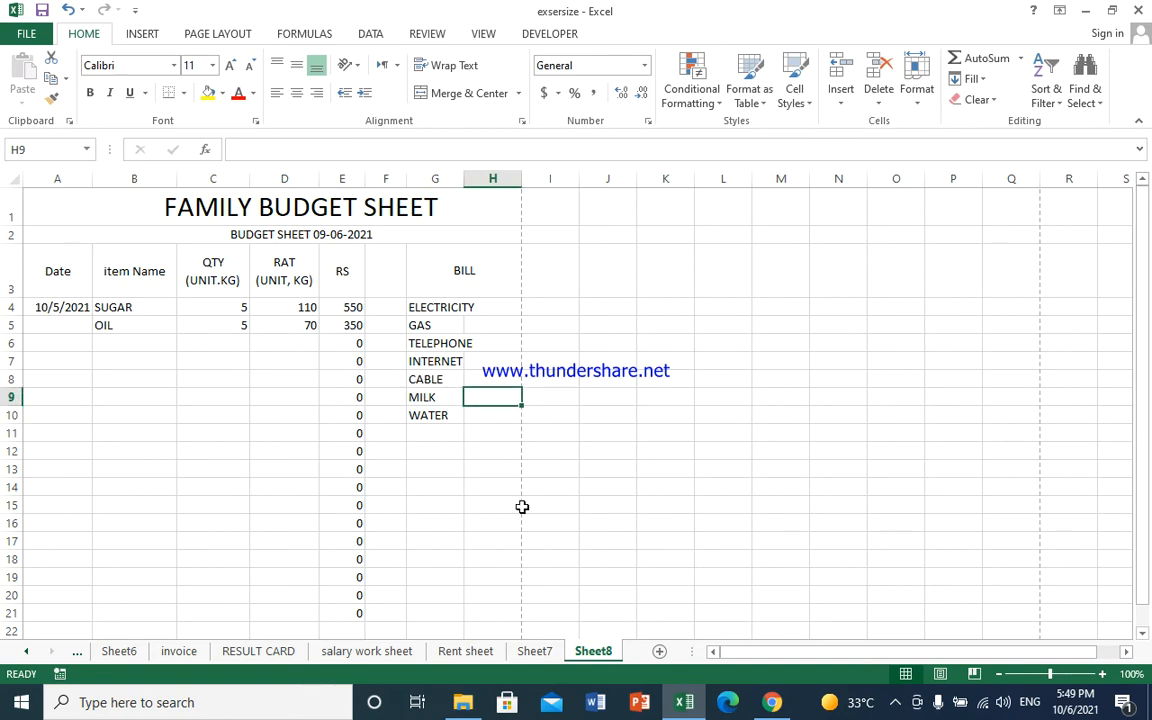
pyautogui.doubleClick(460, 178)
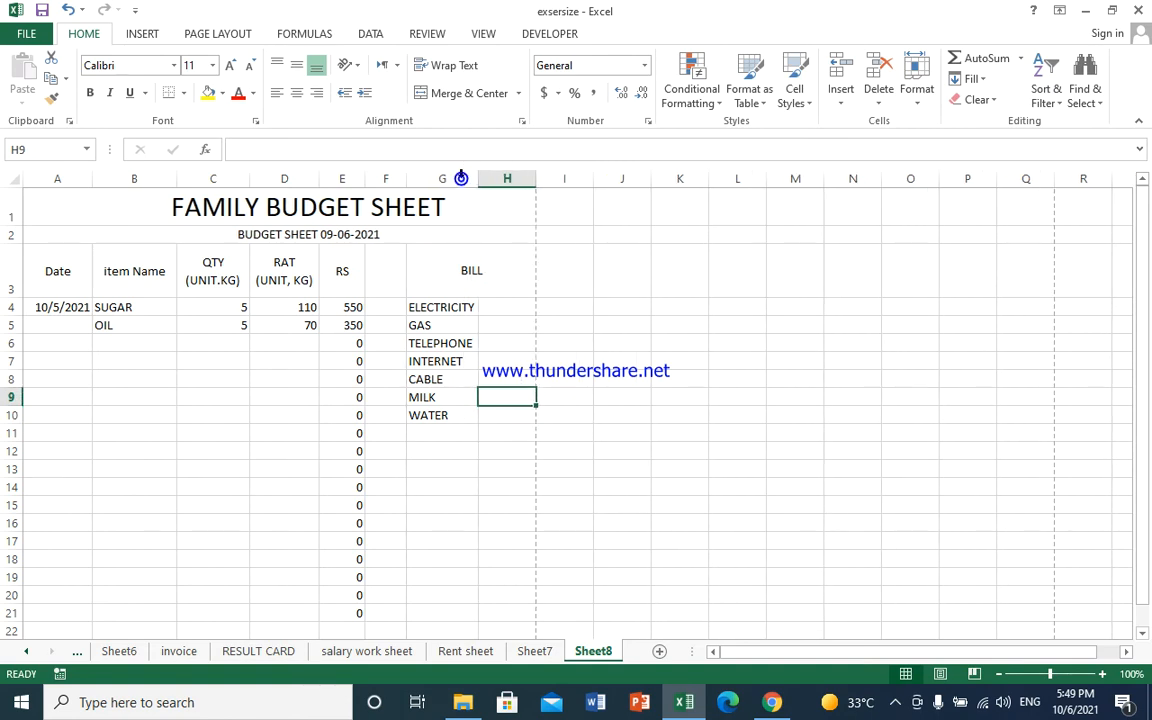
# - Enter the bill amounts 500 for electricity, 2000 for gas and 400 for telephone in H4 to H6
pyautogui.click(513, 308)
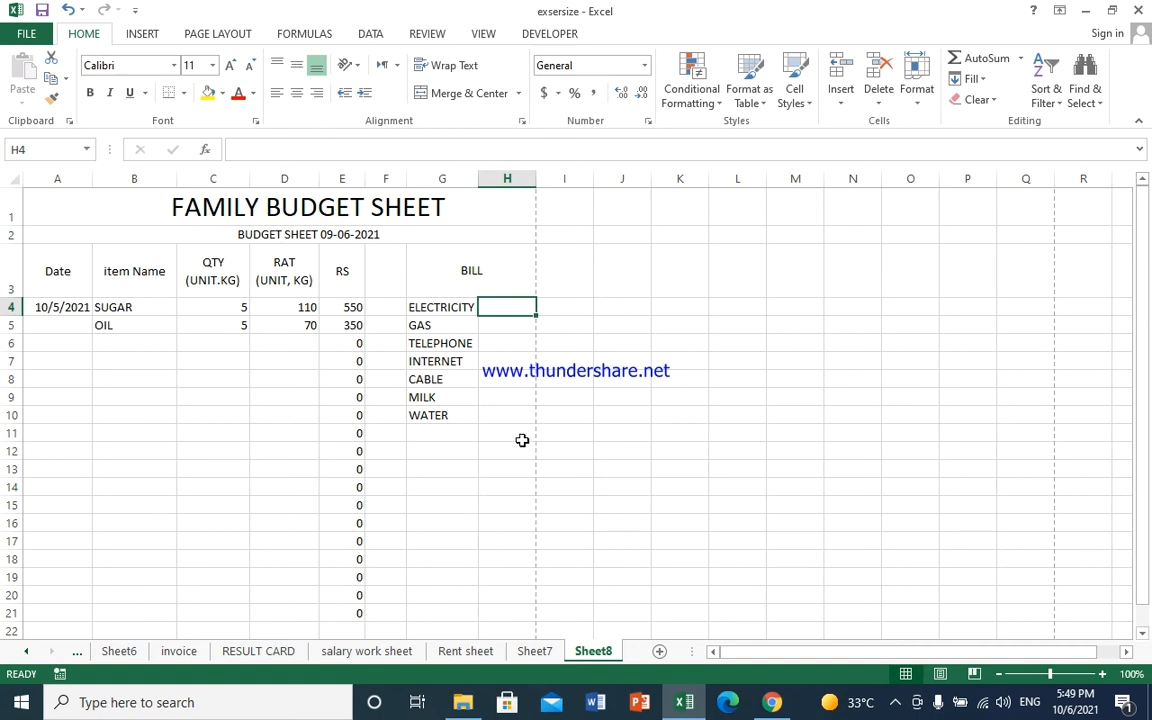
pyautogui.write('500')
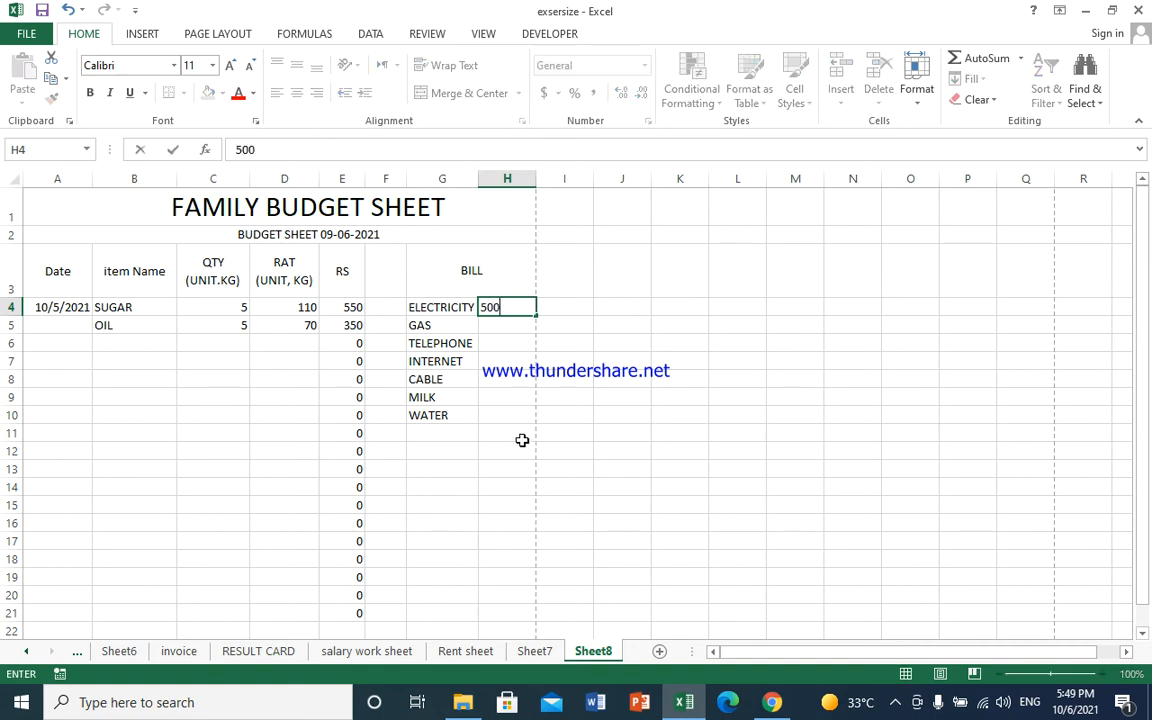
pyautogui.press('Return')
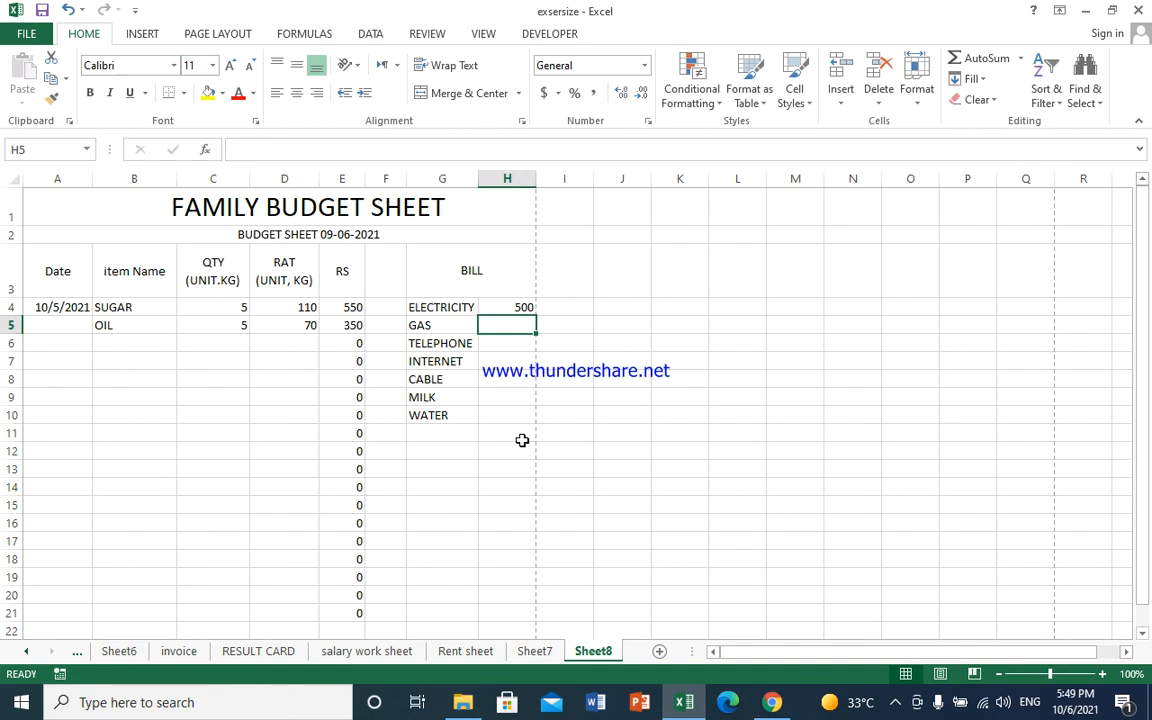
pyautogui.write('2000')
pyautogui.press('Return')
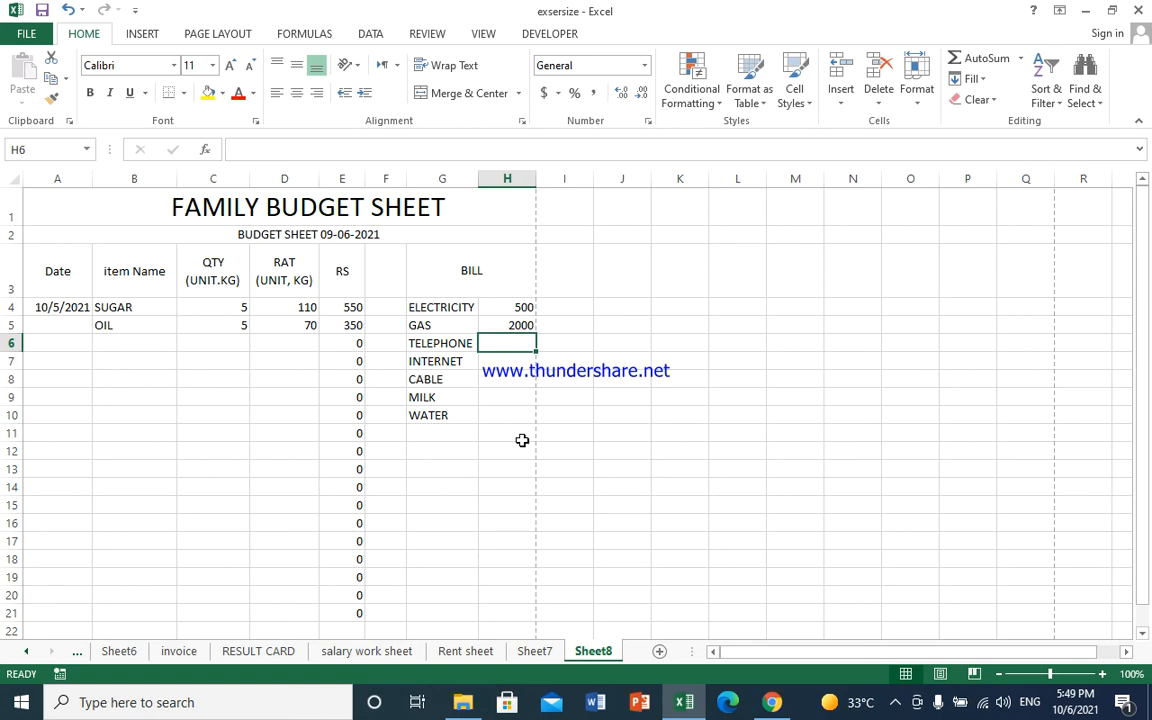
pyautogui.write('400')
pyautogui.press('Return')
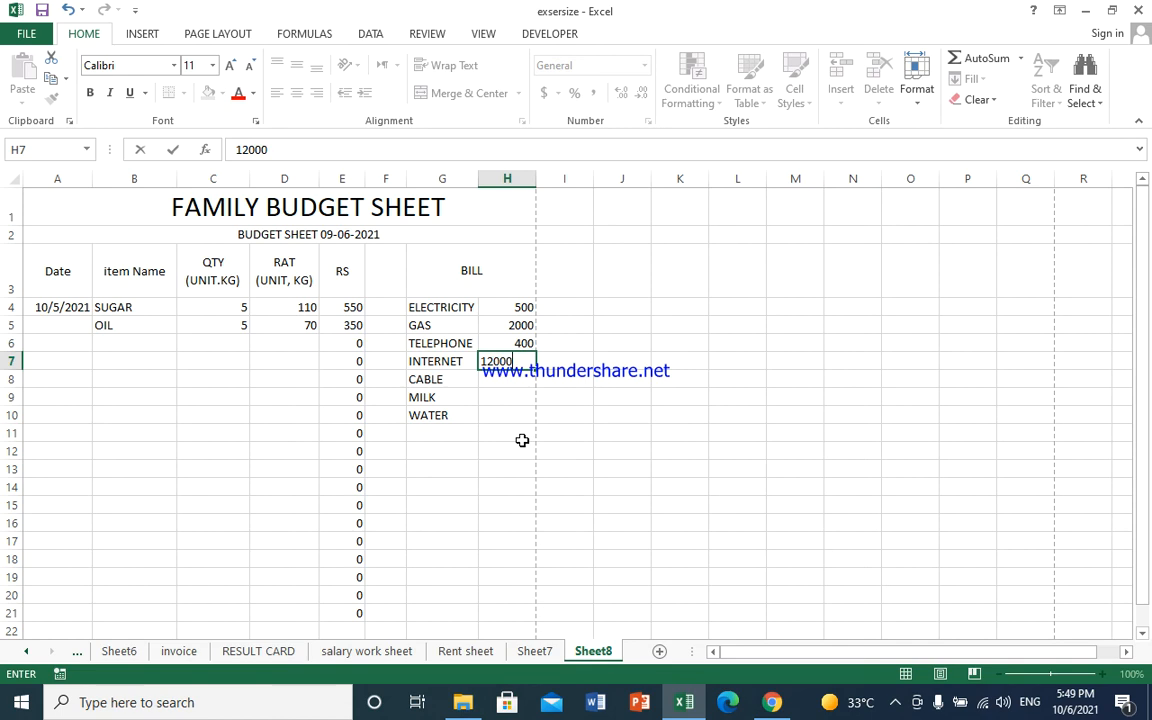
# - Enter the bill amounts 1200 for internet, 400 for cable, 5000 for milk and 600 for water in H7 to H10
pyautogui.press('Return')
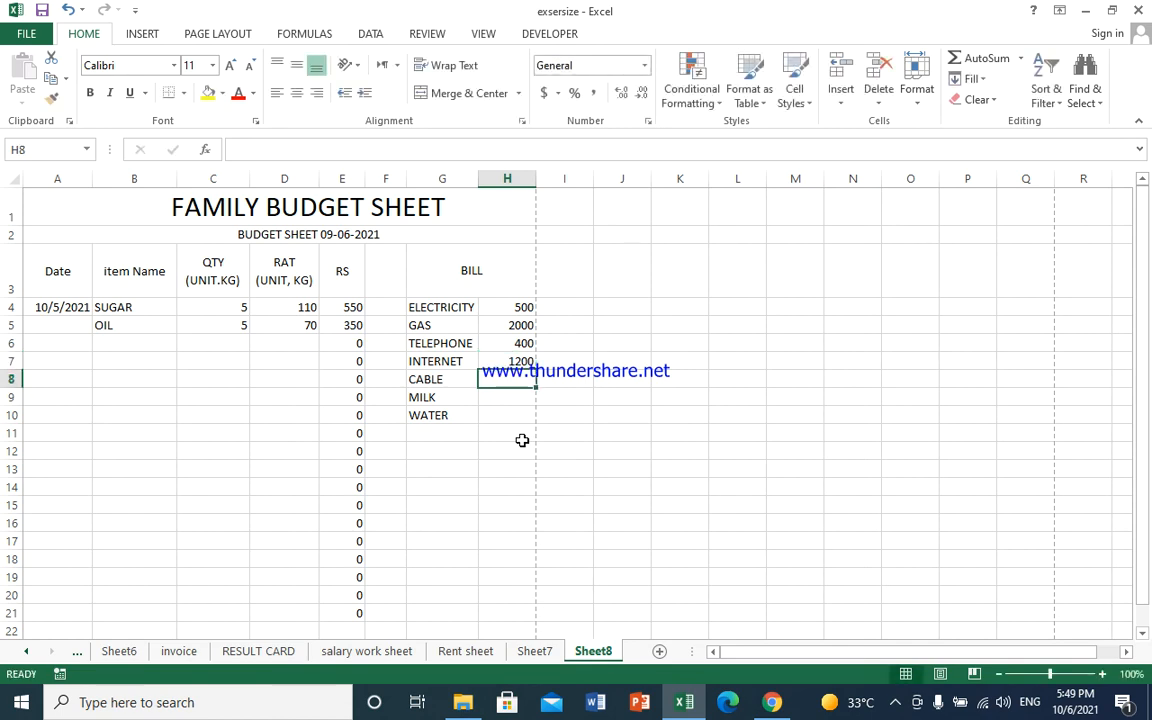
pyautogui.write('400')
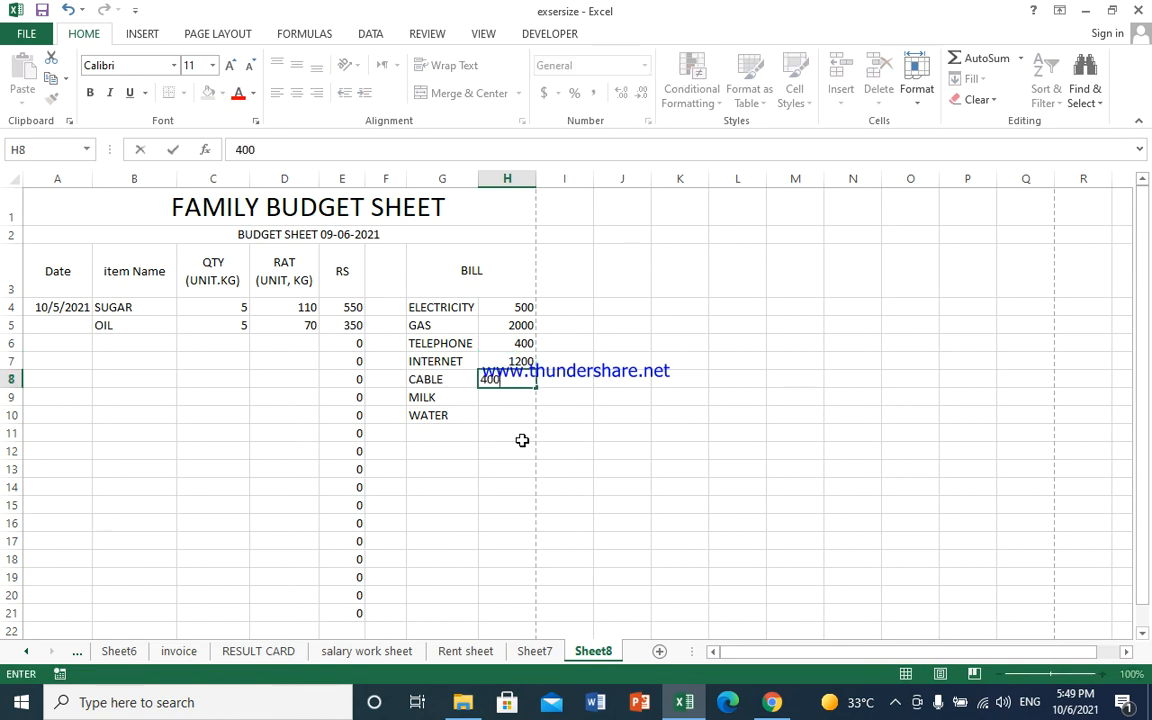
pyautogui.press('Return')
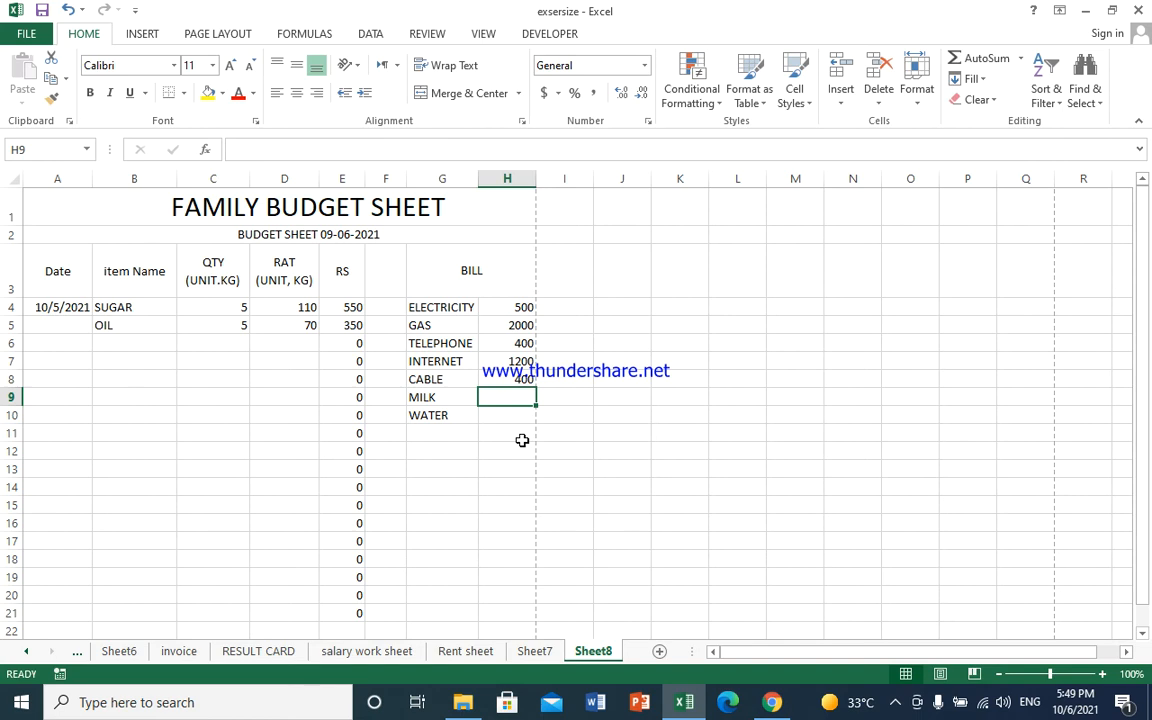
pyautogui.write('5000')
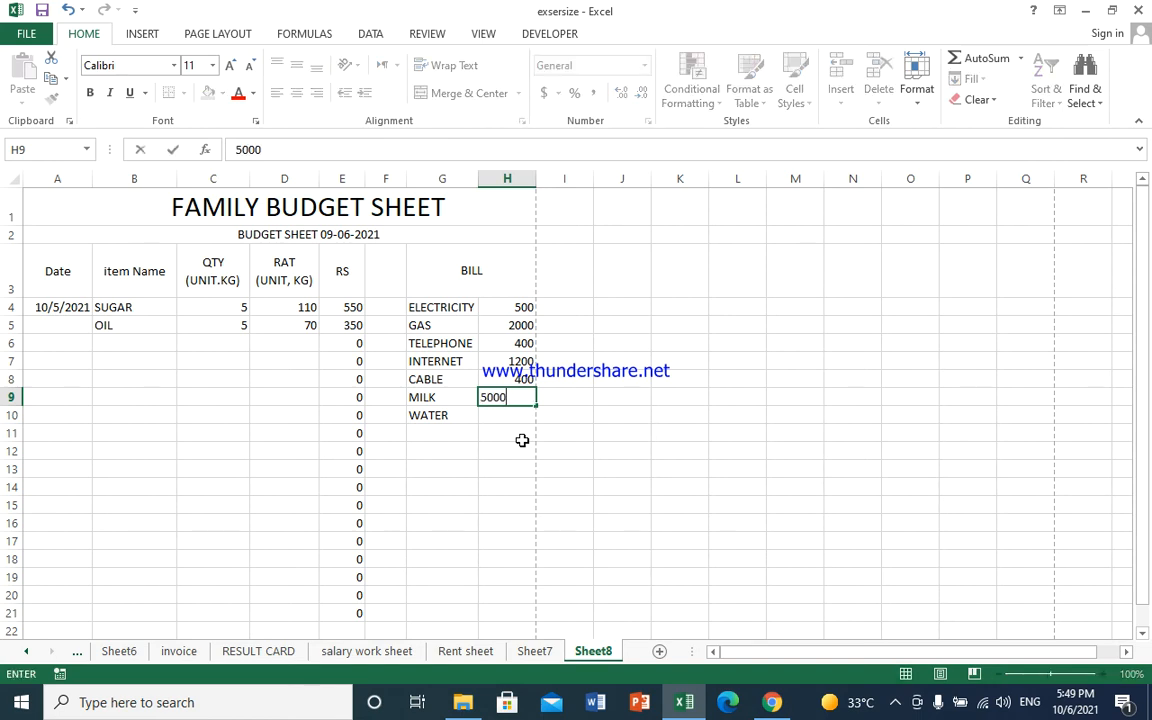
pyautogui.press('Return')
pyautogui.write('600')
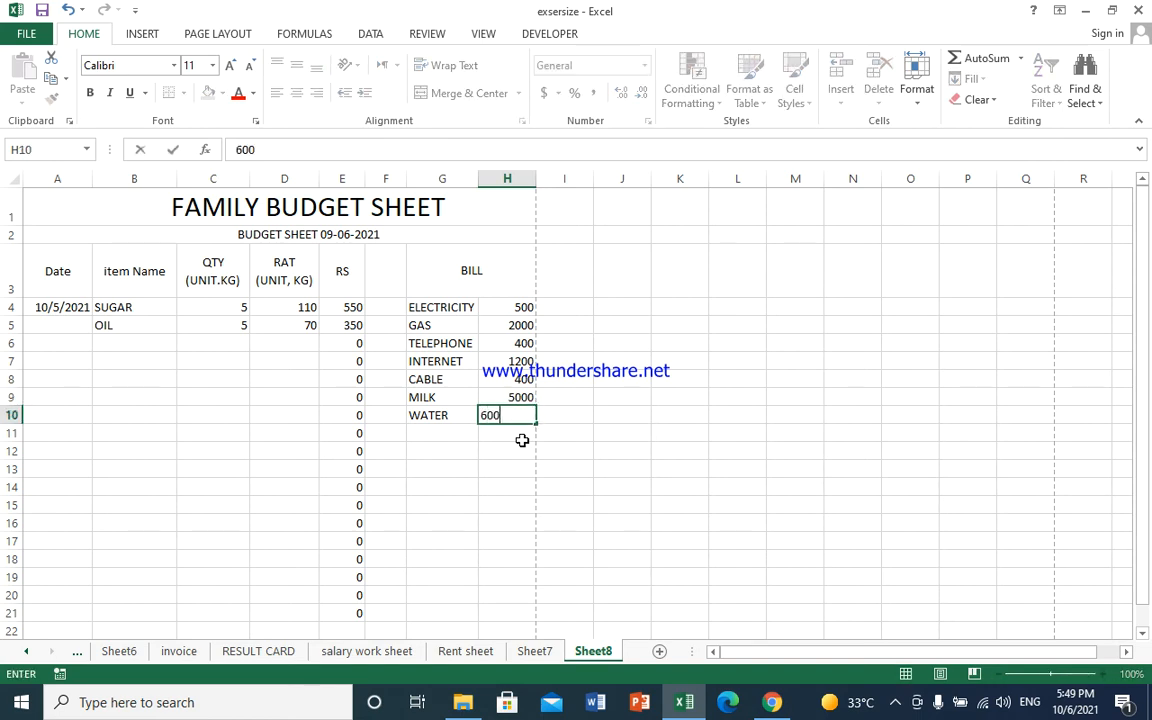
pyautogui.press('Return')
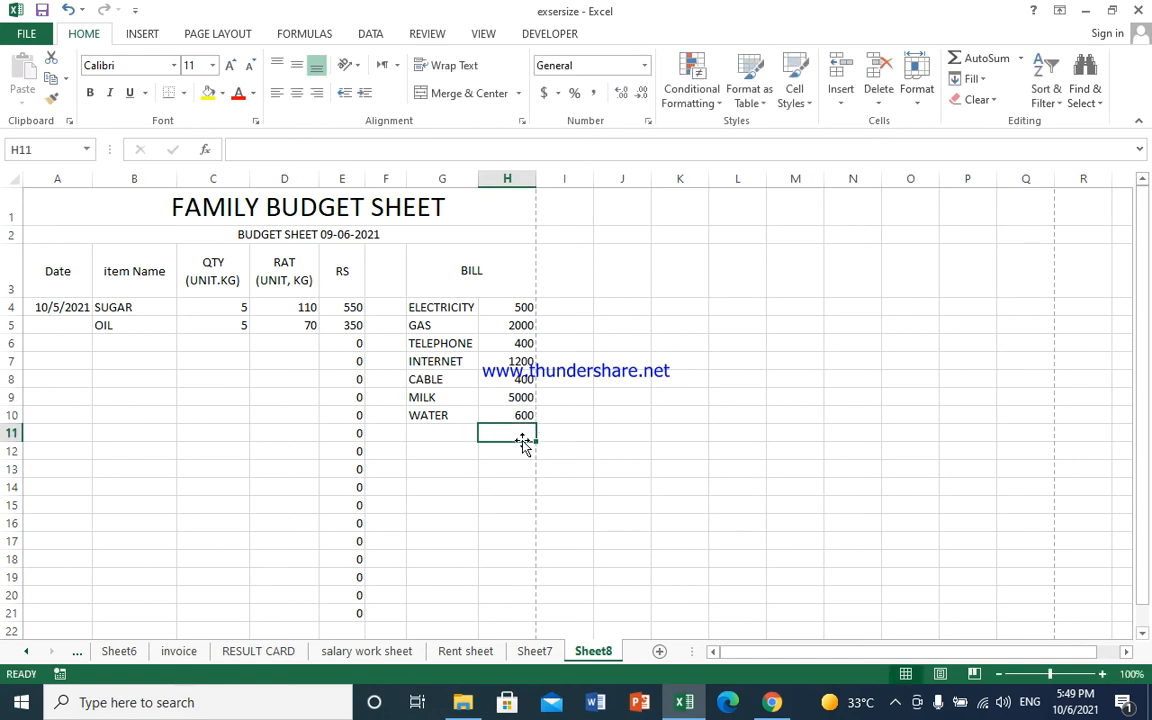
# - Enter the label Total Bills in G11 below the list of bill names
pyautogui.press('Left')
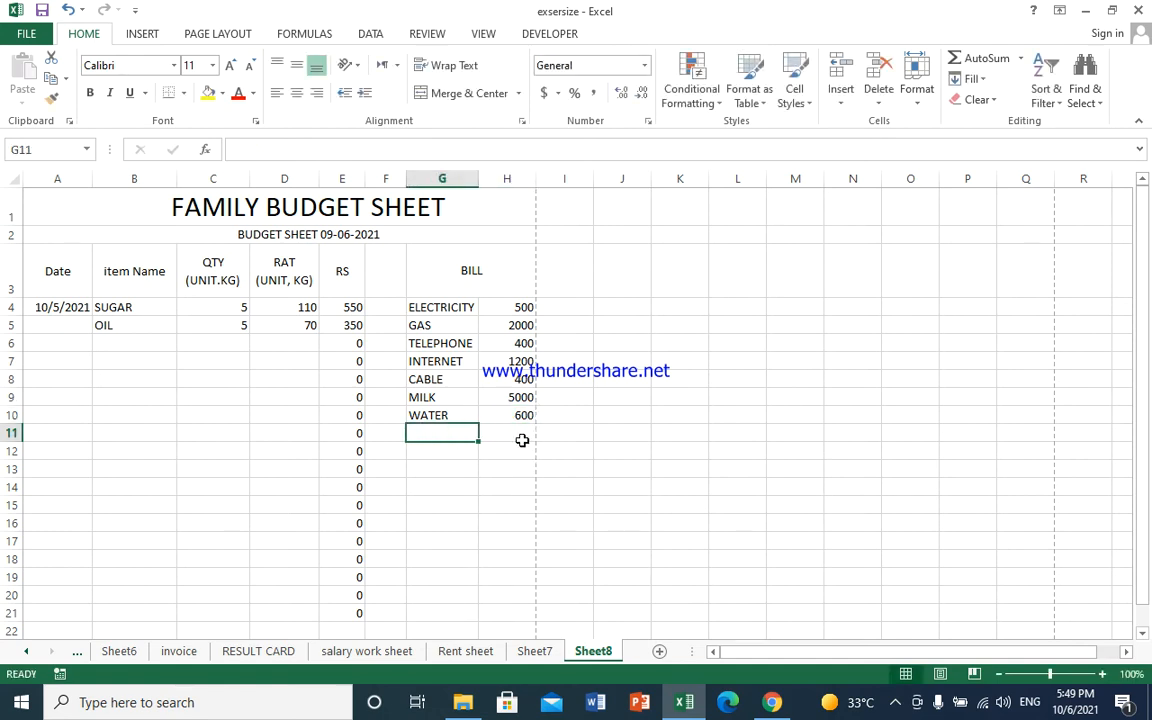
pyautogui.write('T')
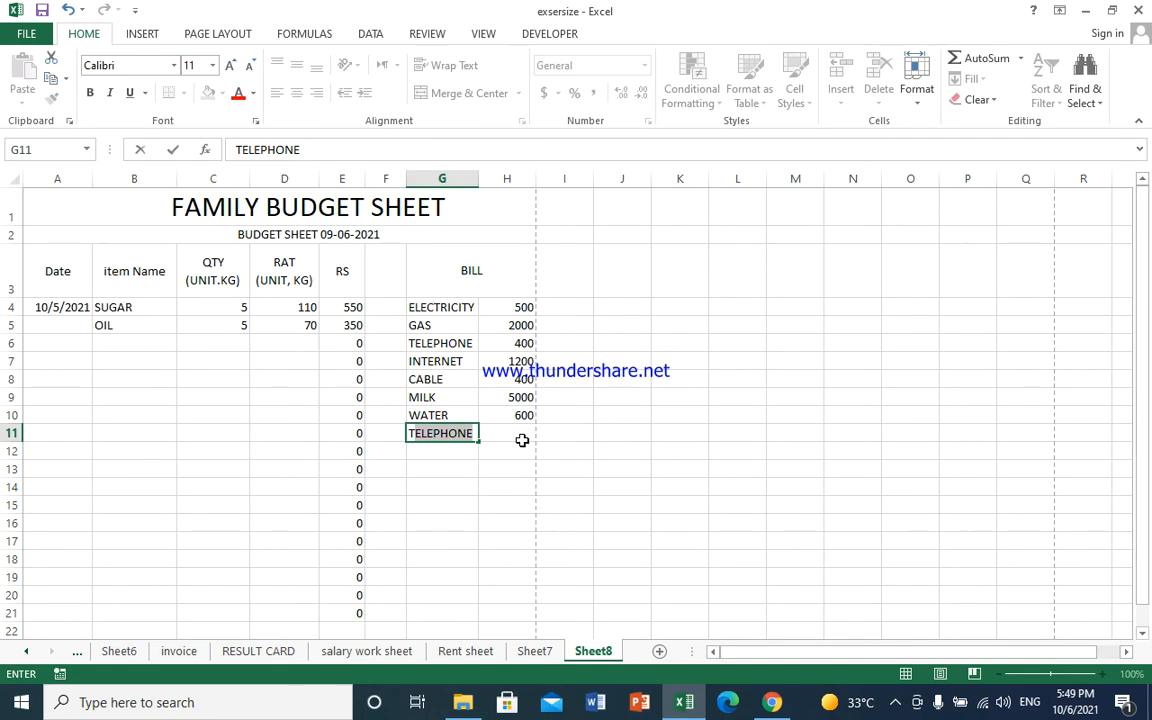
pyautogui.write('otal Bi')
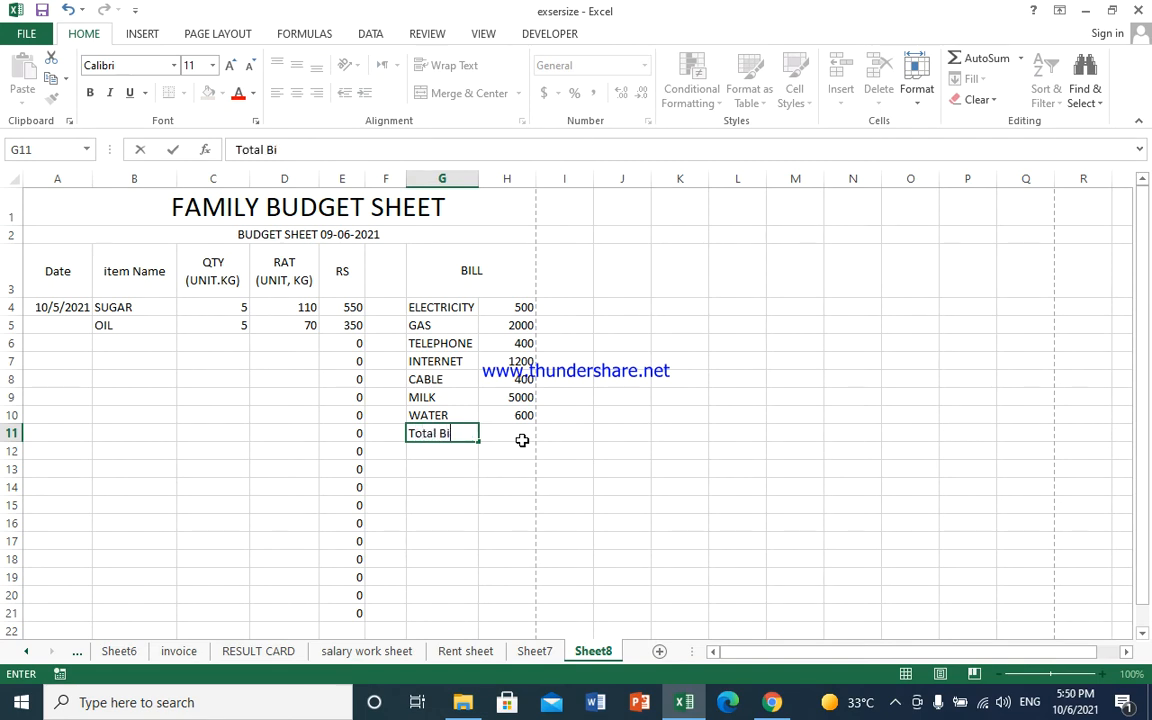
pyautogui.write('lls')
# - Calculate the total of the bills in H11 with a SUM formula over H4:H10
pyautogui.click(522, 440)
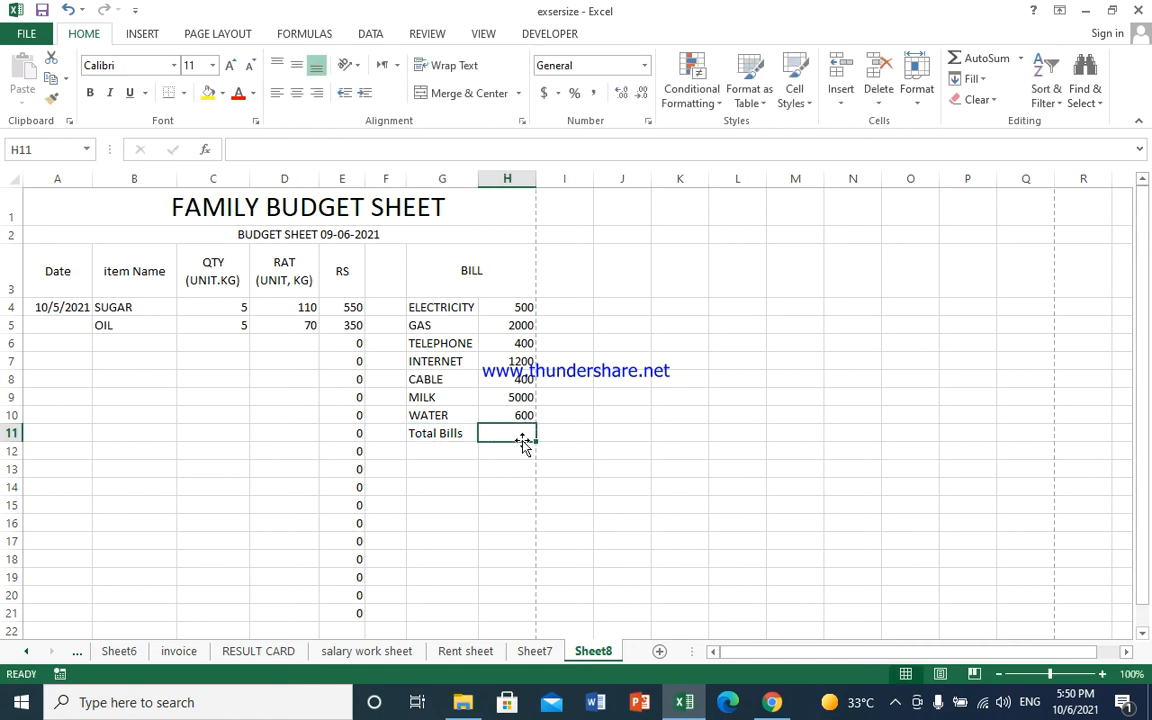
pyautogui.write('=sum')
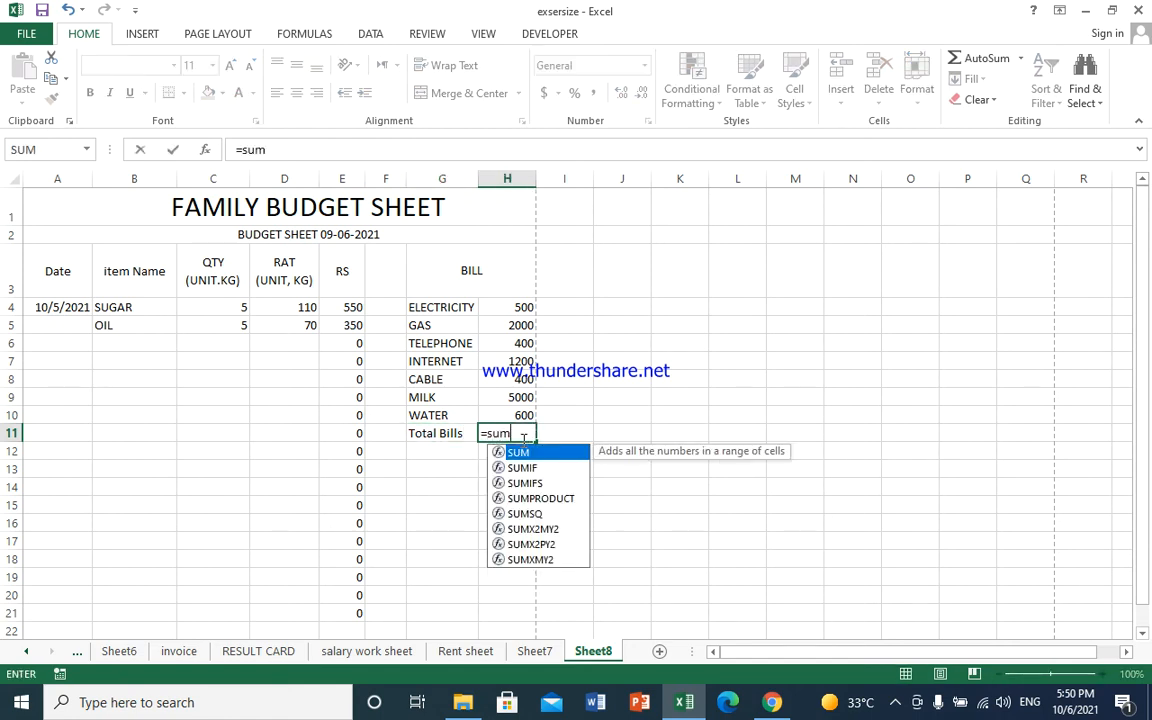
pyautogui.write('(')
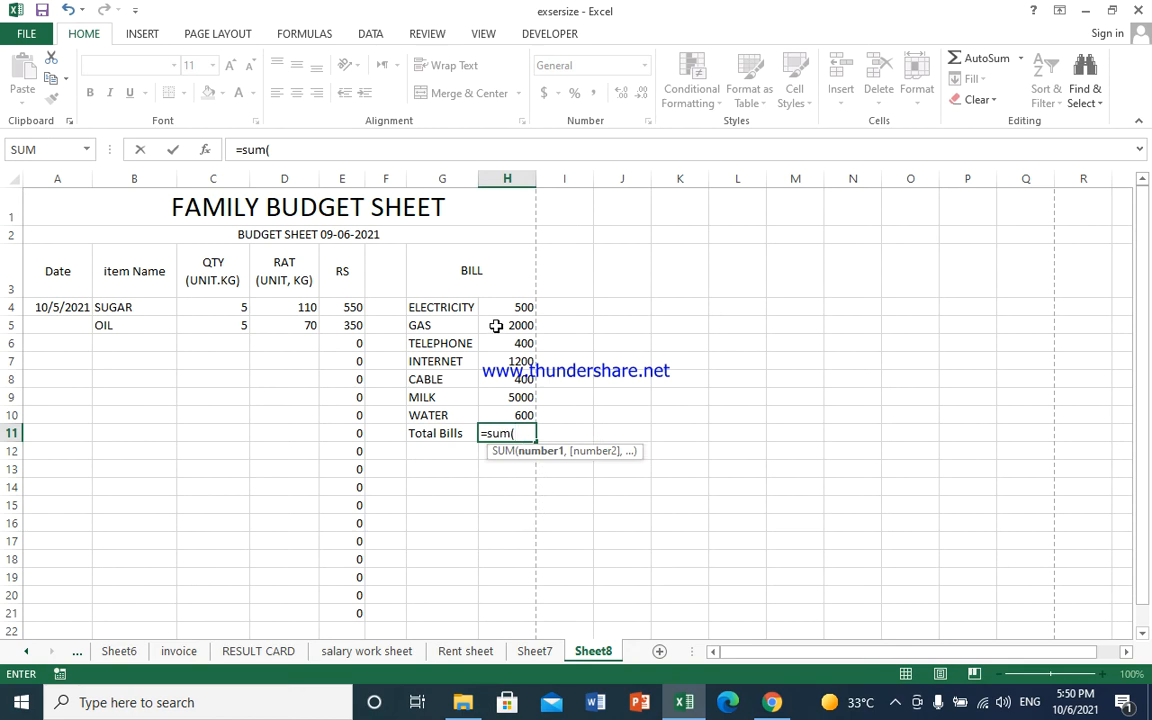
pyautogui.moveTo(500, 307); pyautogui.dragTo(516, 412)
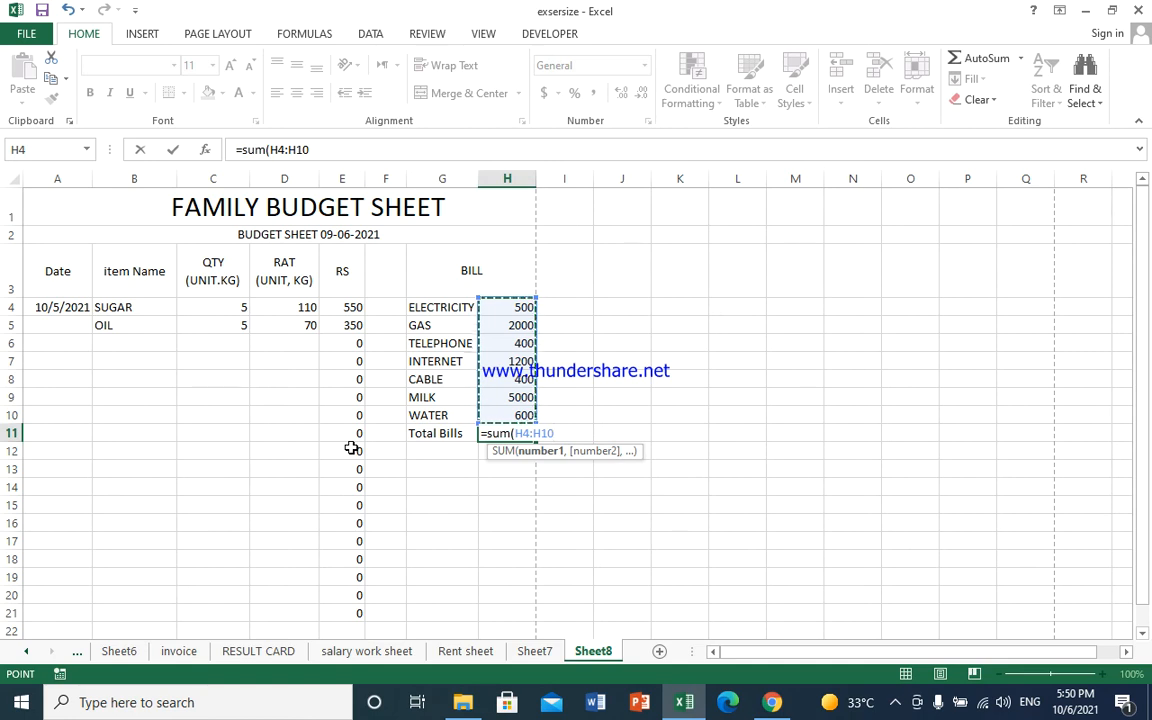
pyautogui.press('Return')
pyautogui.click(526, 436)
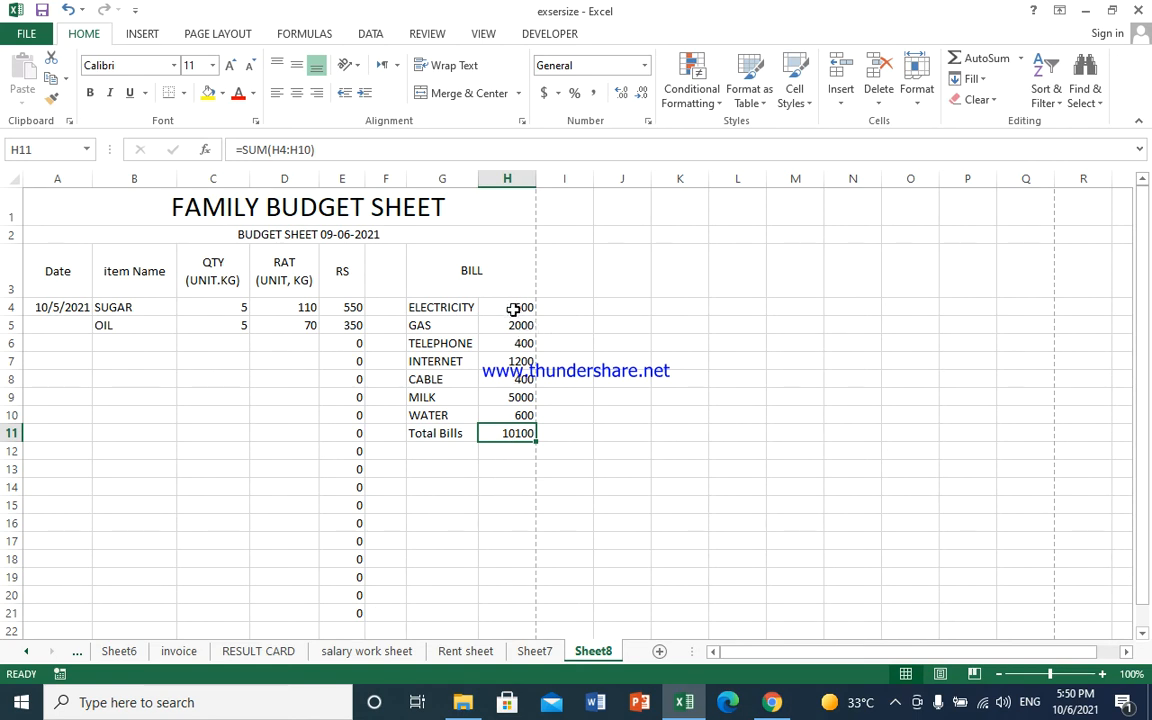
pyautogui.click(510, 445)
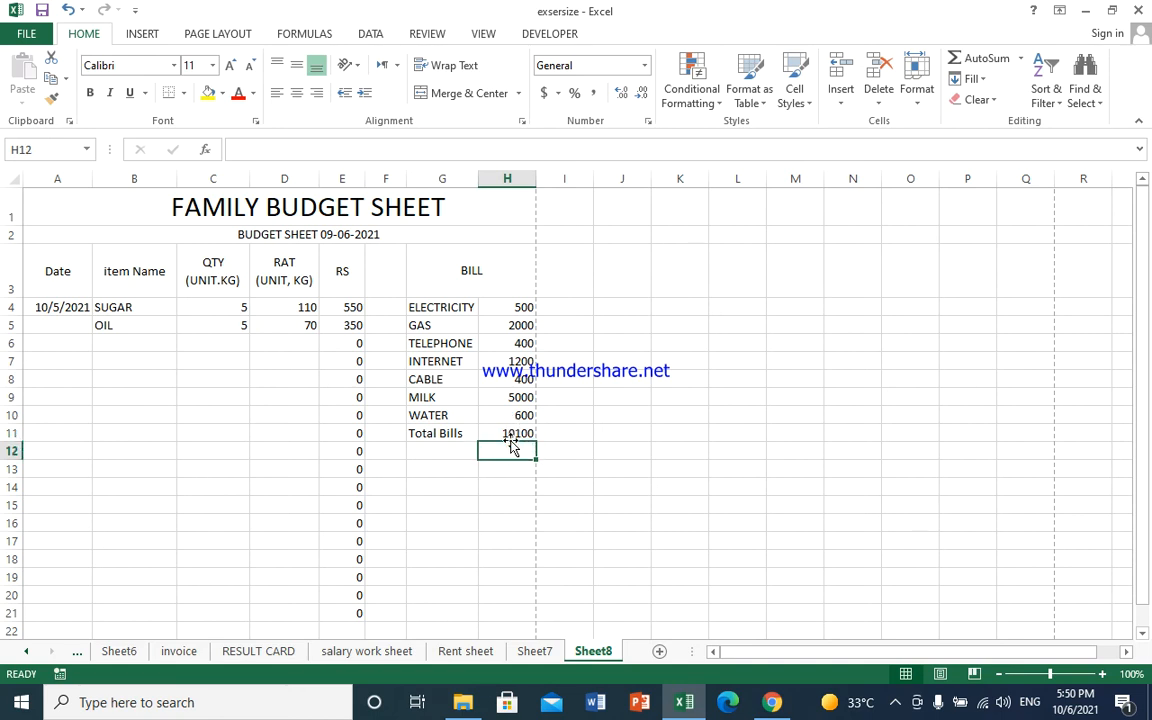
pyautogui.click(510, 436)
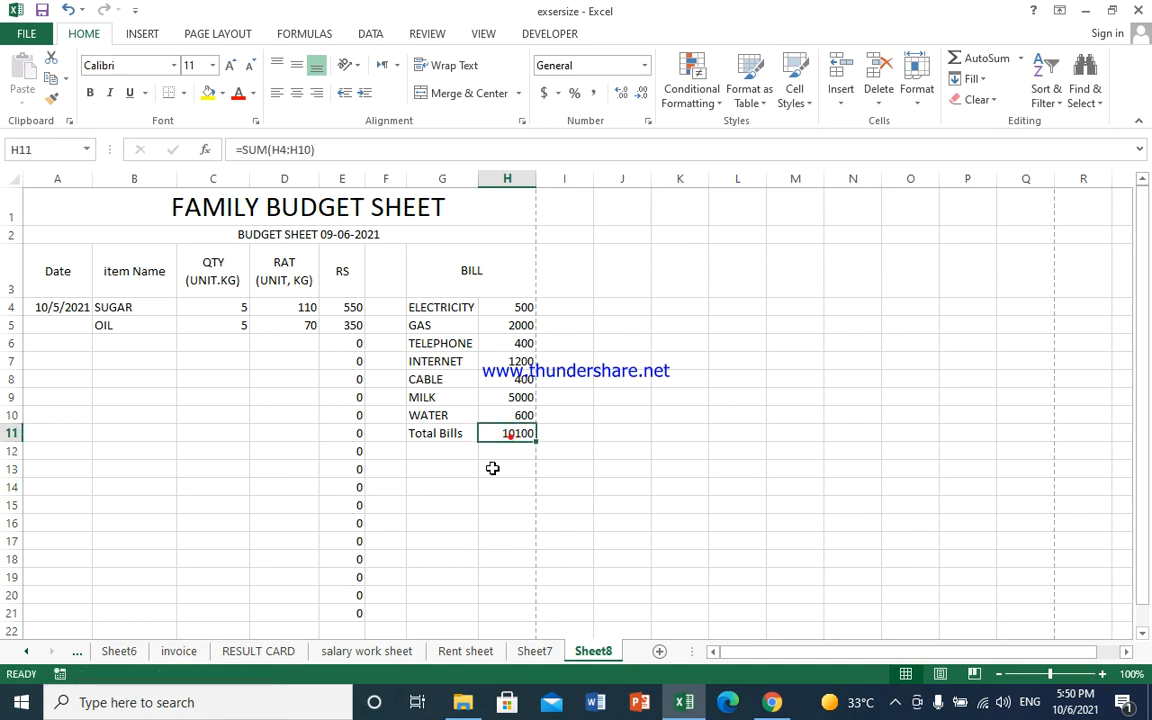
# - Add a soap entry in row 6 with the date 10-06-2021, quantity 5 and rate 85
pyautogui.click(60, 340)
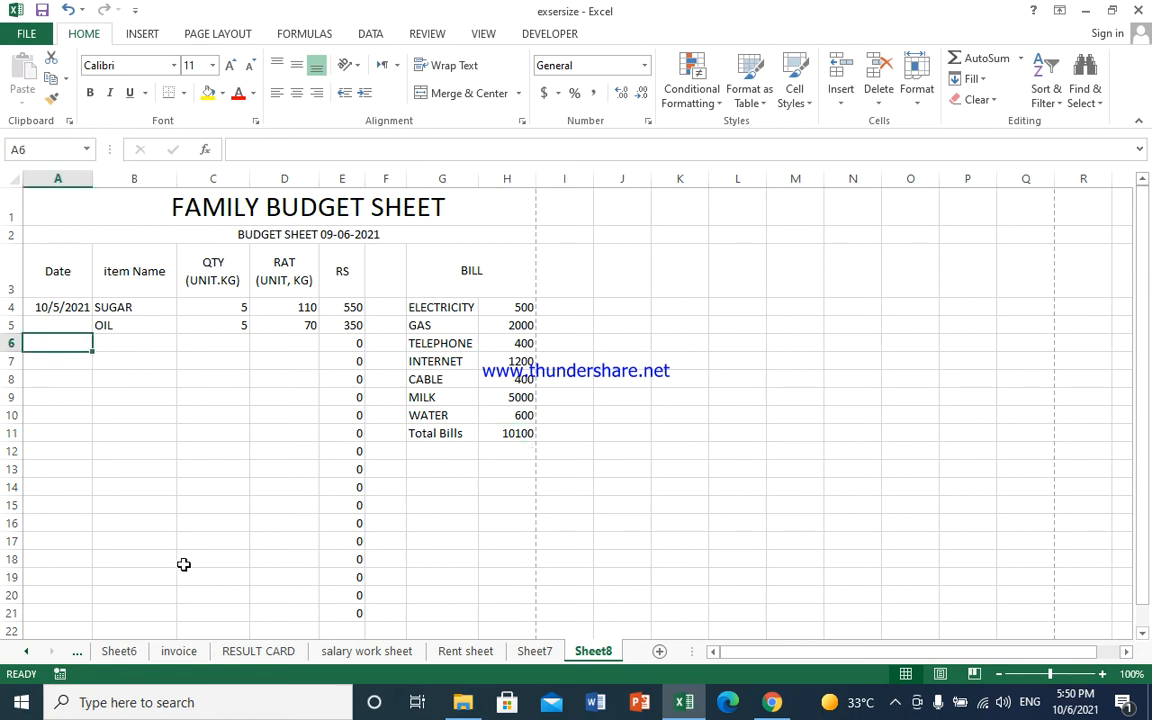
pyautogui.write('10-06')
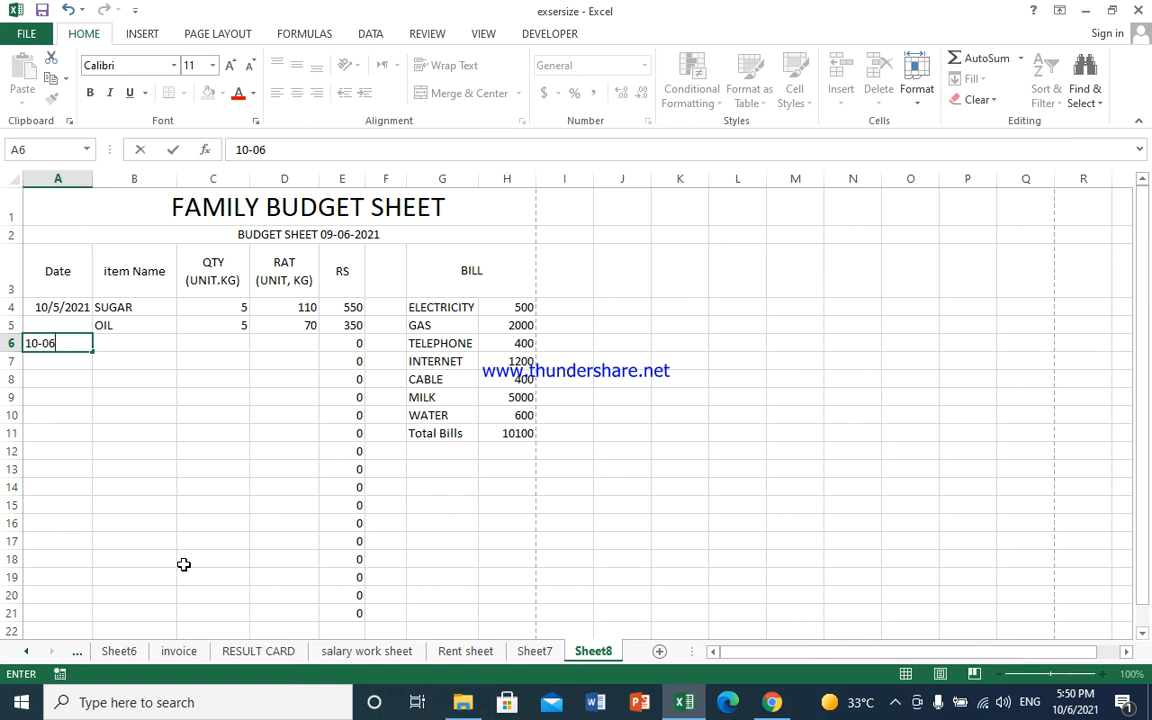
pyautogui.write('-2021')
pyautogui.press('Tab')
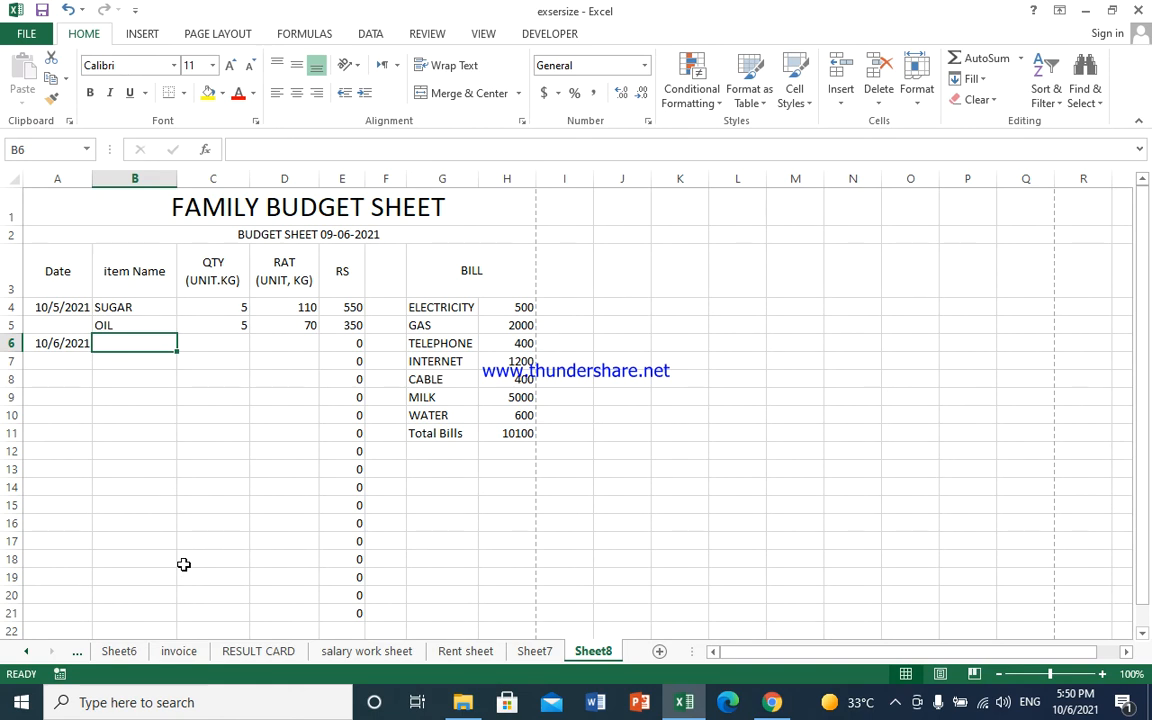
pyautogui.write('soap')
pyautogui.press('Tab')
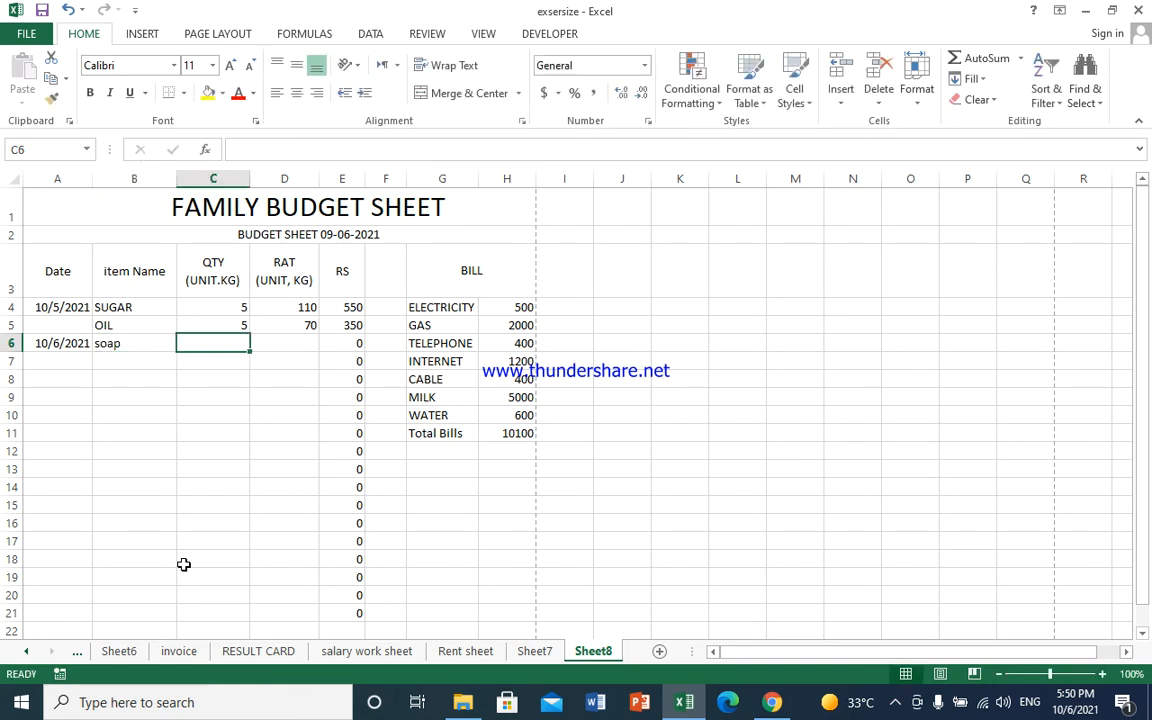
pyautogui.write('50')
pyautogui.press('BackSpace')
pyautogui.press('Tab')
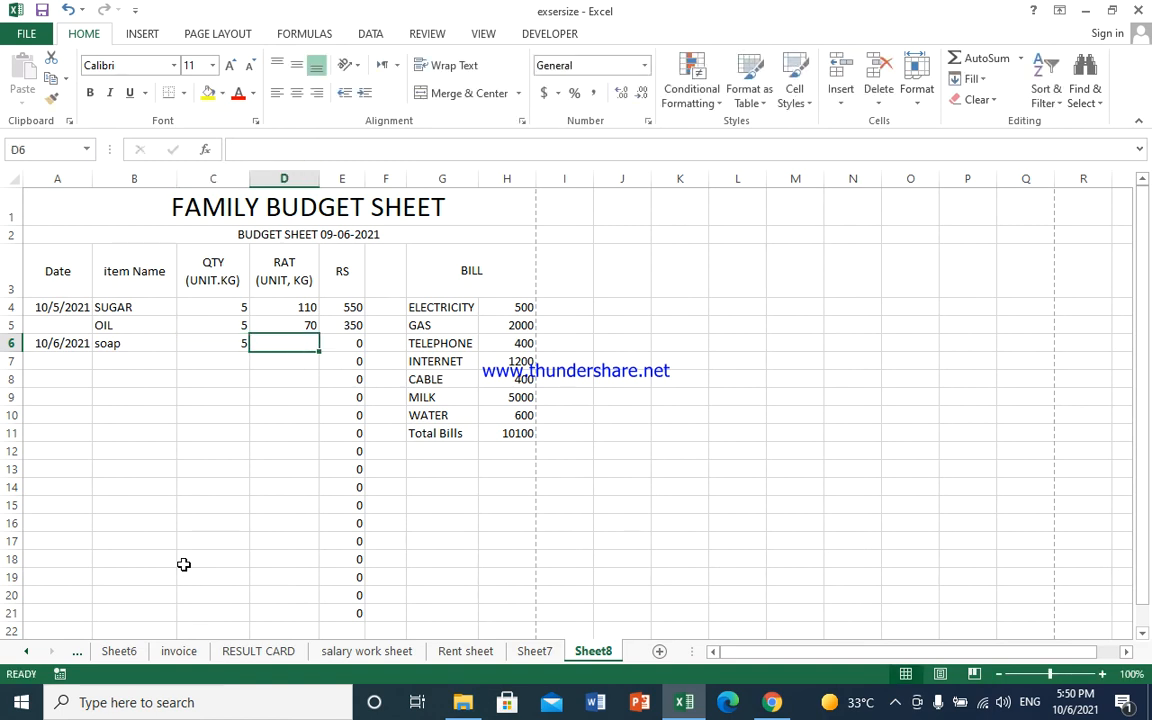
pyautogui.write('8')
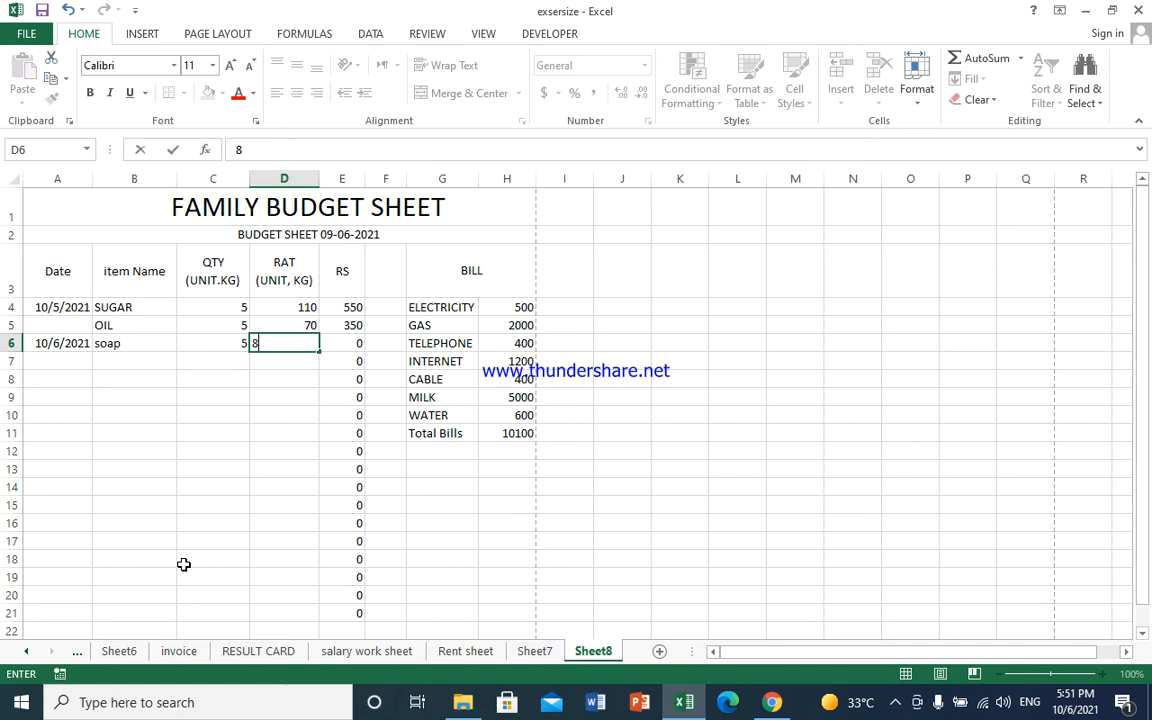
pyautogui.press('Tab')
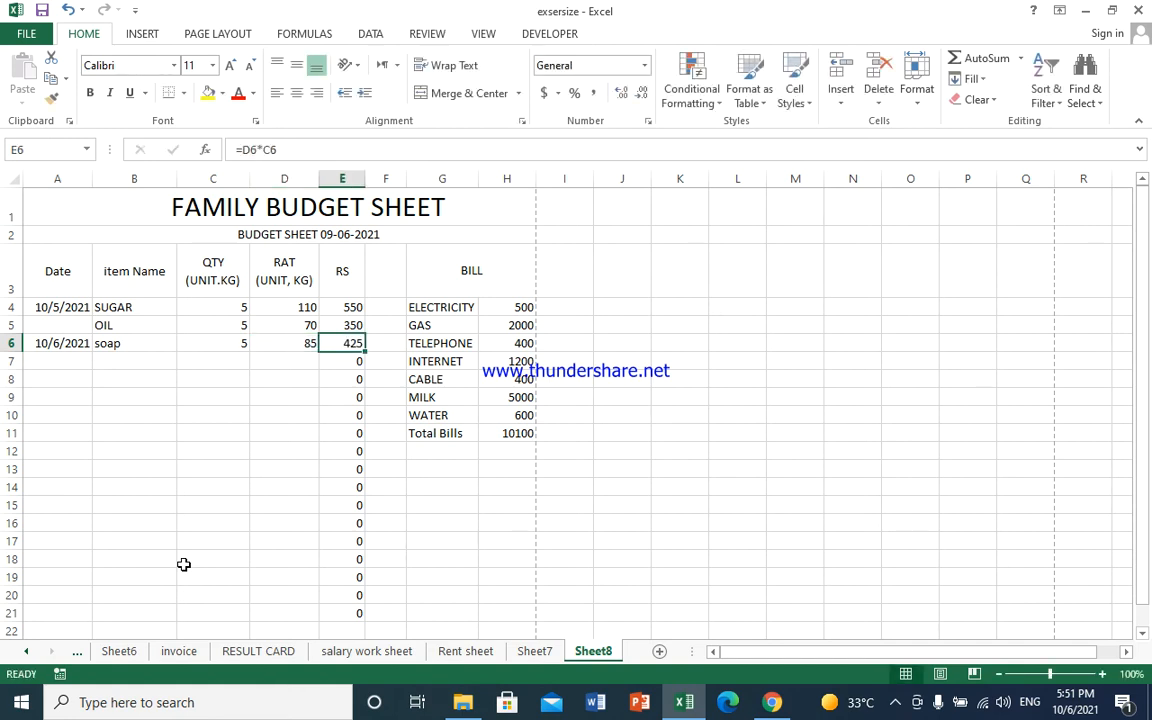
# - Merge and center C22:D22 below the items table and extend the merged format down through row 24
pyautogui.press('Down')
pyautogui.press('Down')
pyautogui.press('Down')
pyautogui.press('Down')
pyautogui.press('Down')
pyautogui.press('Down')
pyautogui.press('Down')
pyautogui.press('Down')
pyautogui.press('Down')
pyautogui.press('Down')
pyautogui.press('Down')
pyautogui.press('Down')
pyautogui.press('Down')
pyautogui.press('Down')
pyautogui.press('Down')
pyautogui.press('Down')
pyautogui.press('Down')
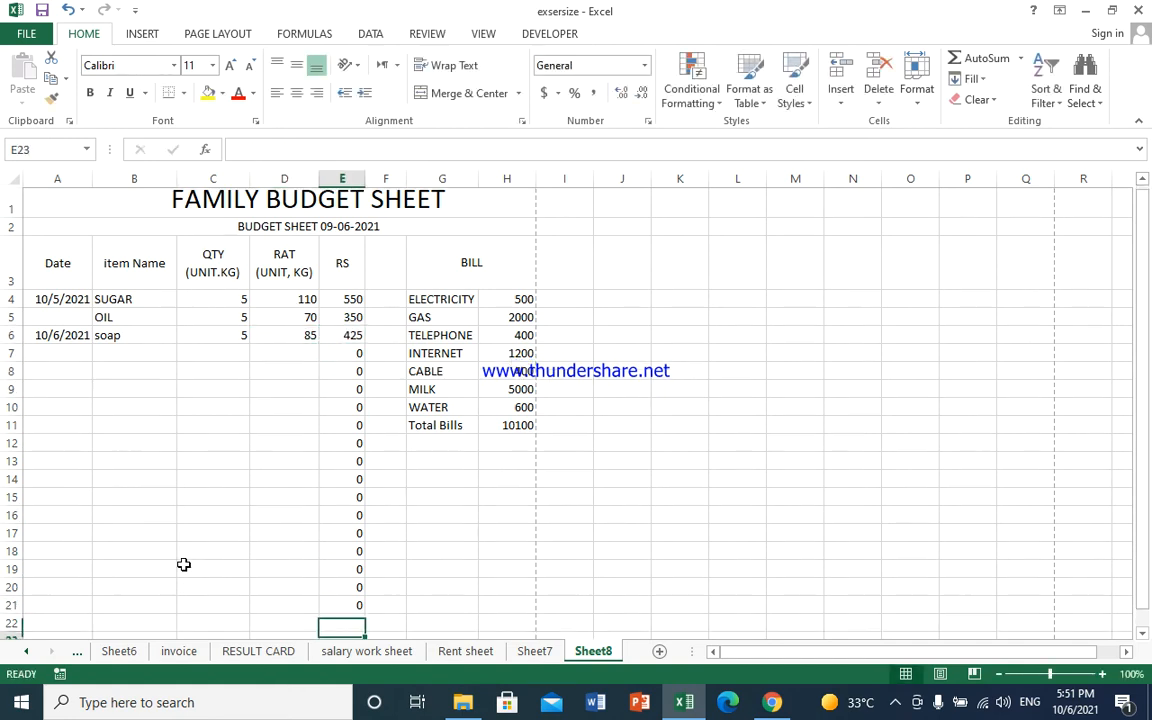
pyautogui.scroll(-2, 370, 620)
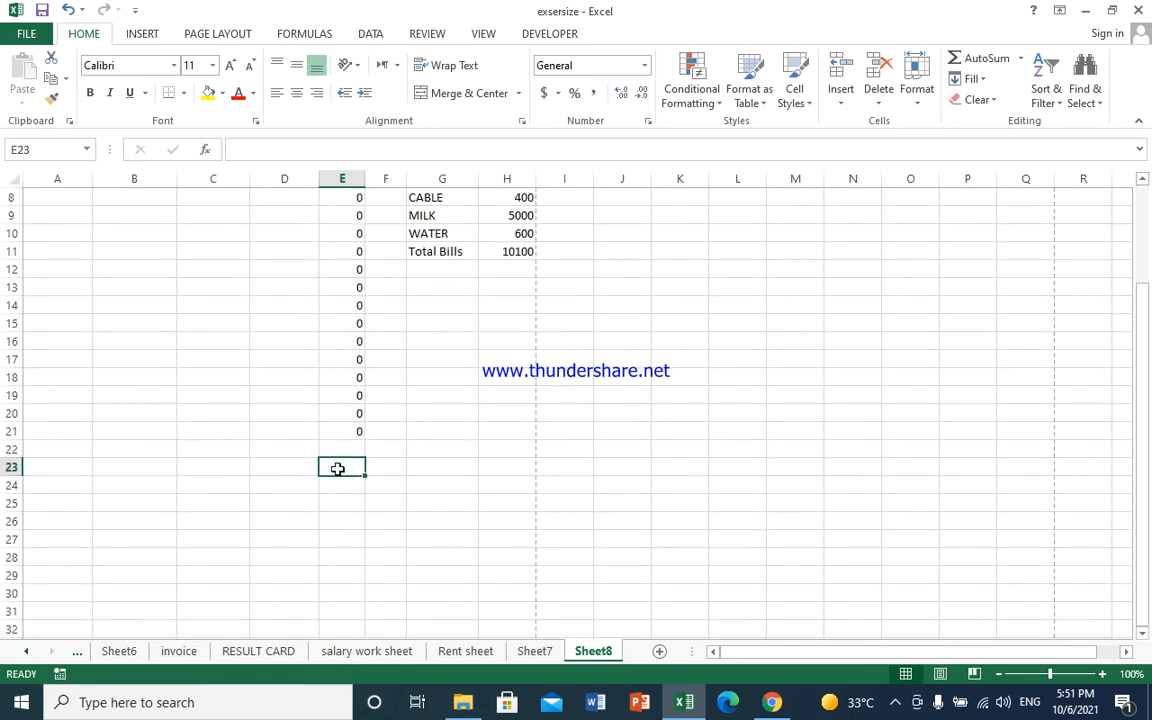
pyautogui.moveTo(203, 450); pyautogui.dragTo(256, 449)
pyautogui.click(468, 93)
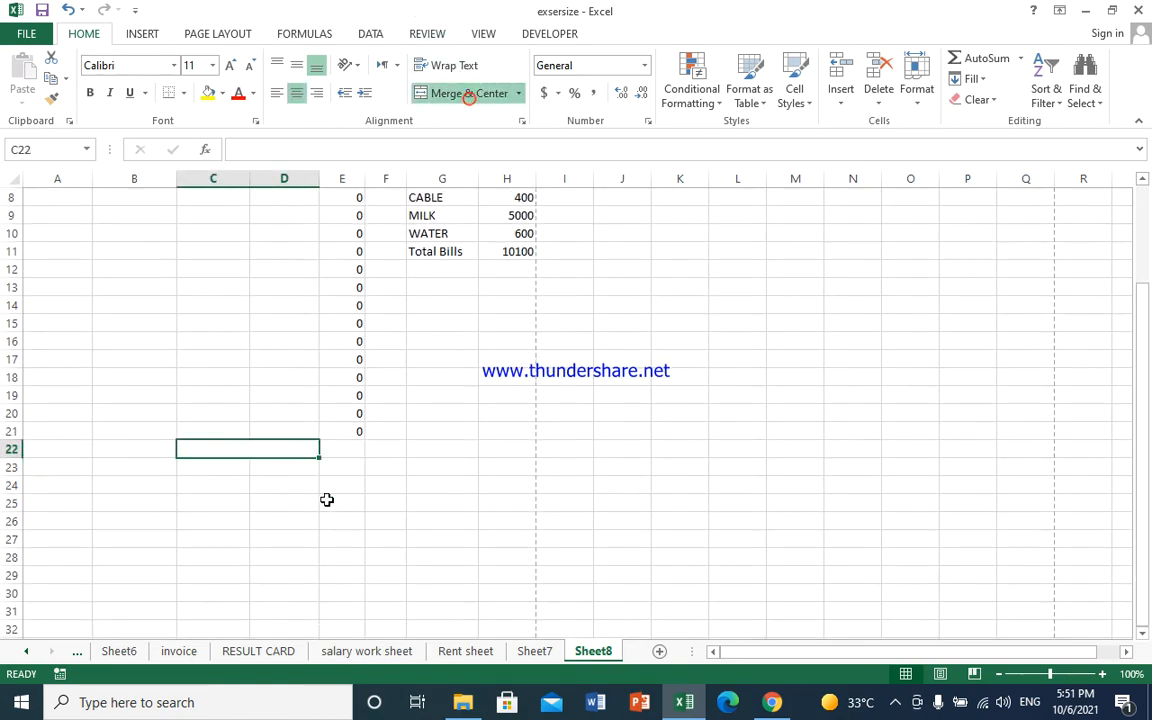
pyautogui.moveTo(319, 457); pyautogui.dragTo(319, 488)
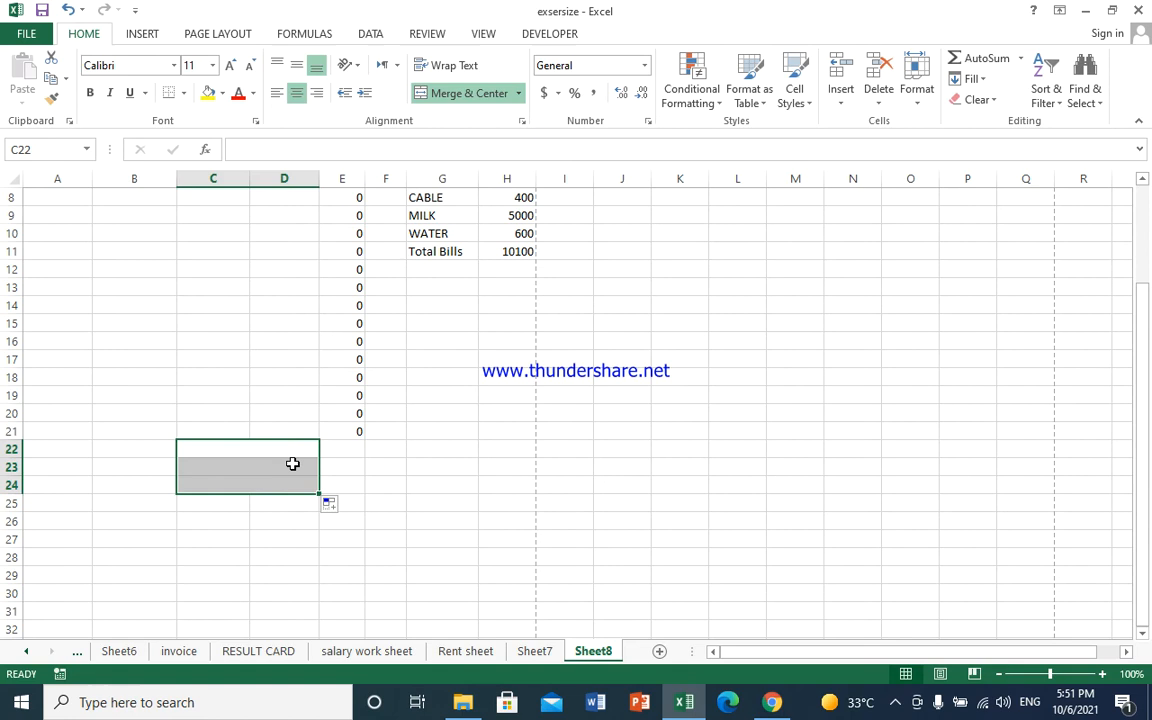
# - Enter the summary labels total, total bills and total expenses in the merged cells C22 to C24
pyautogui.click(280, 455)
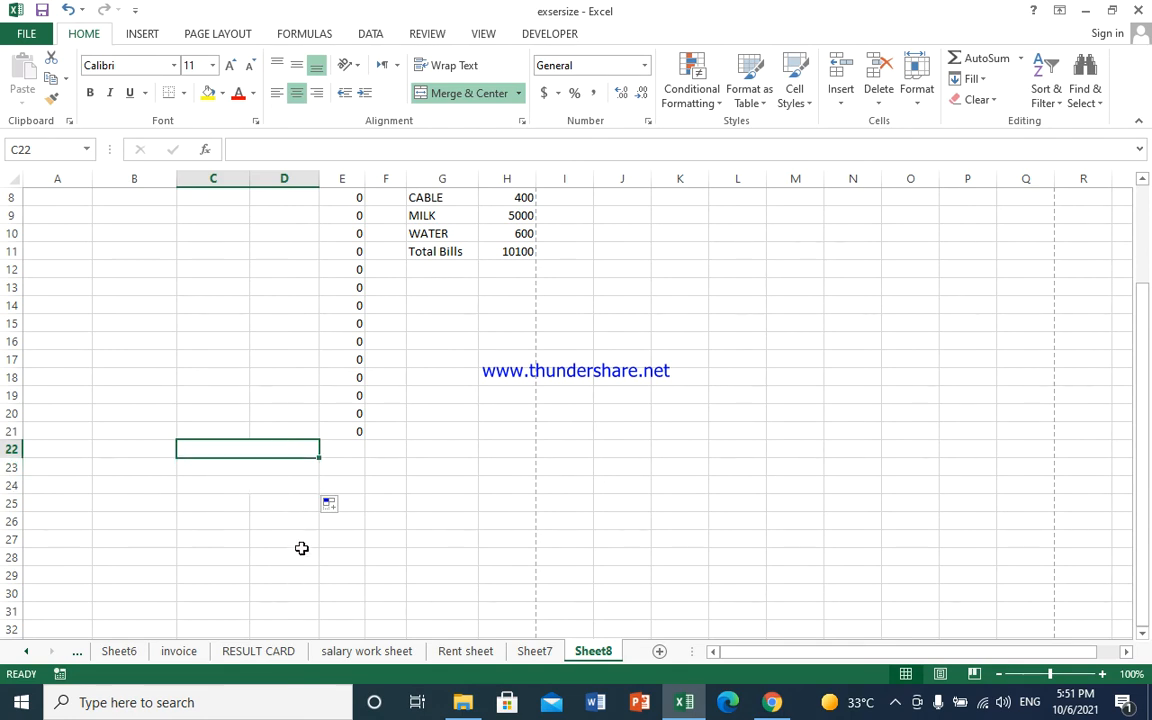
pyautogui.write('t')
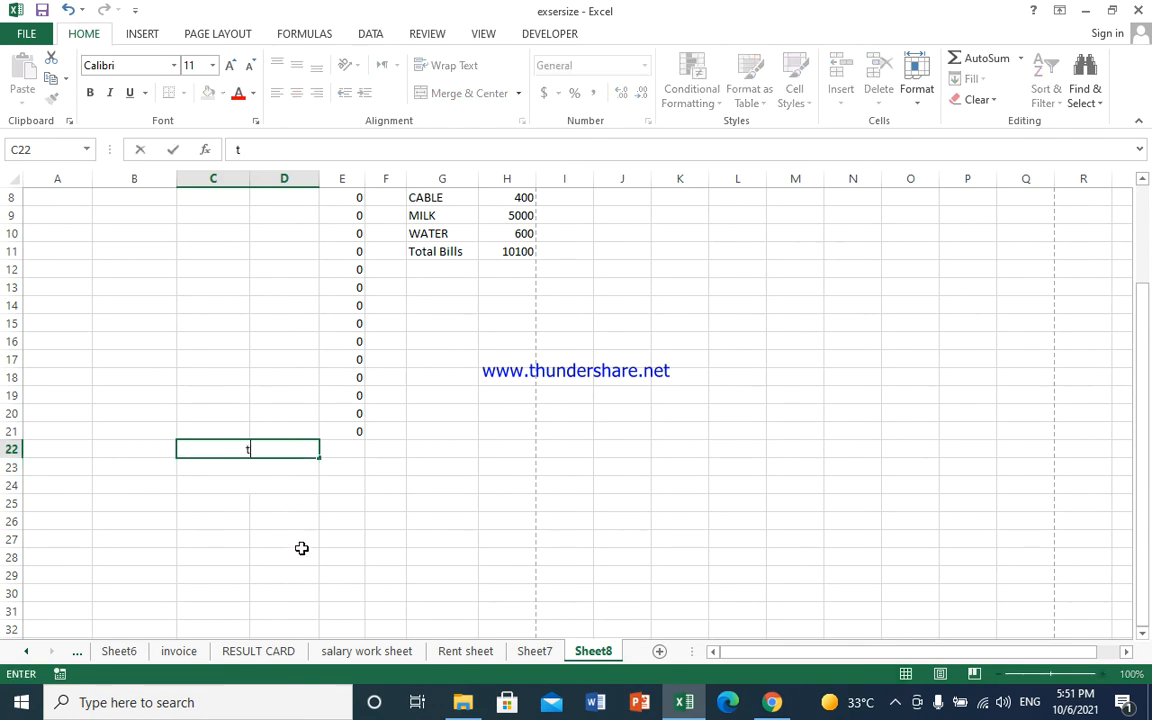
pyautogui.press('BackSpace')
pyautogui.press('BackSpace')
pyautogui.write('otal')
pyautogui.press('Return')
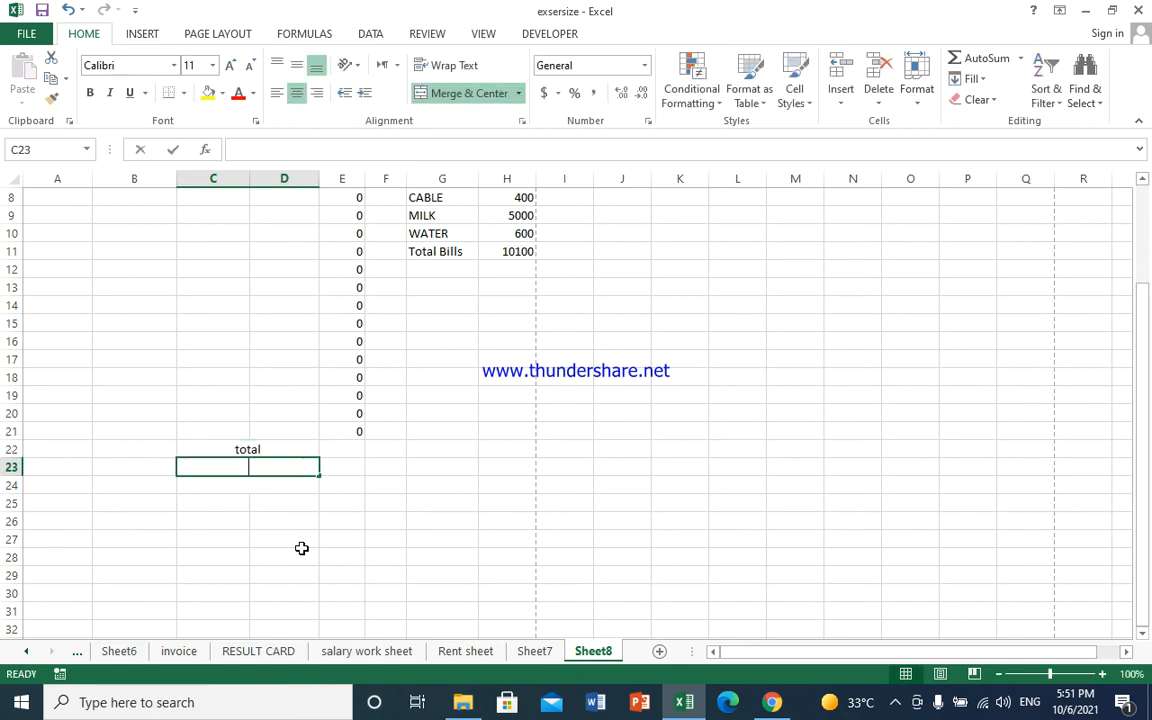
pyautogui.write('total')
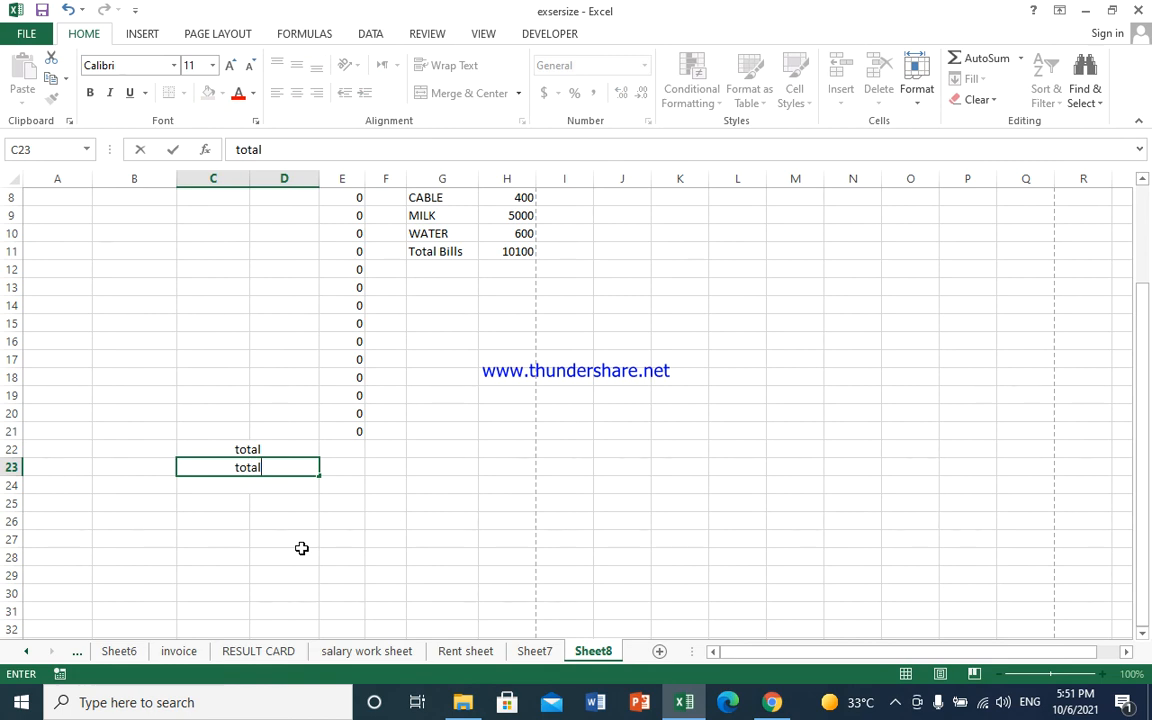
pyautogui.write(' bills')
pyautogui.press('Return')
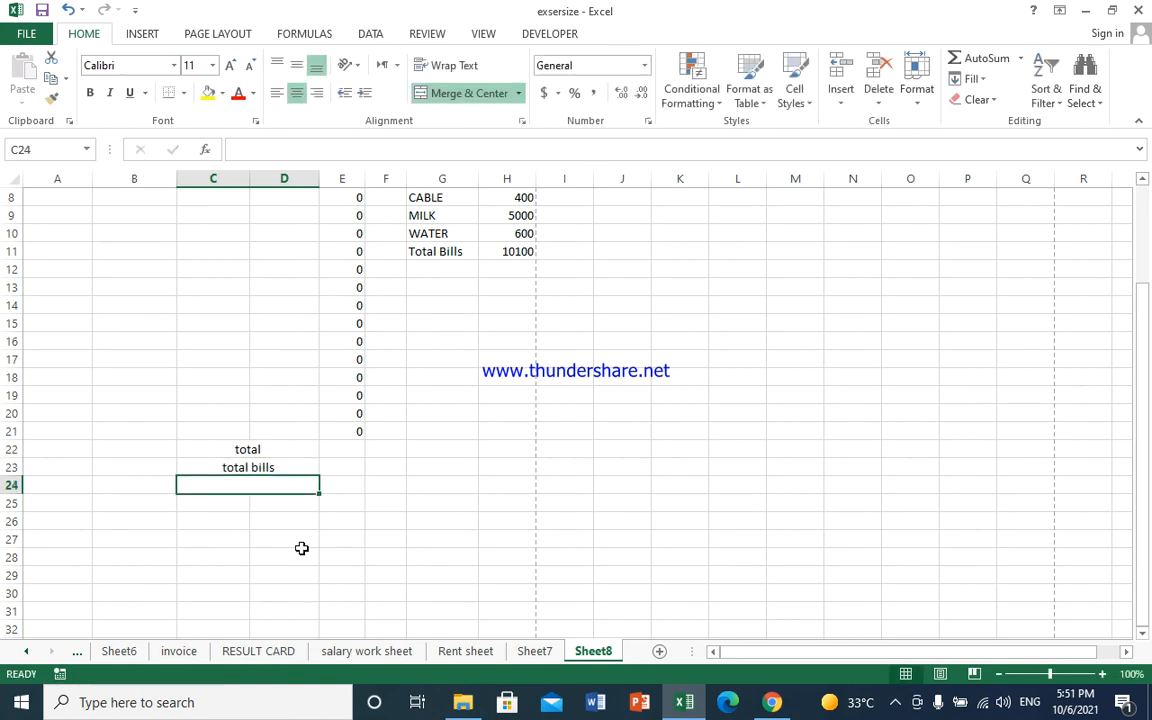
pyautogui.write('total ')
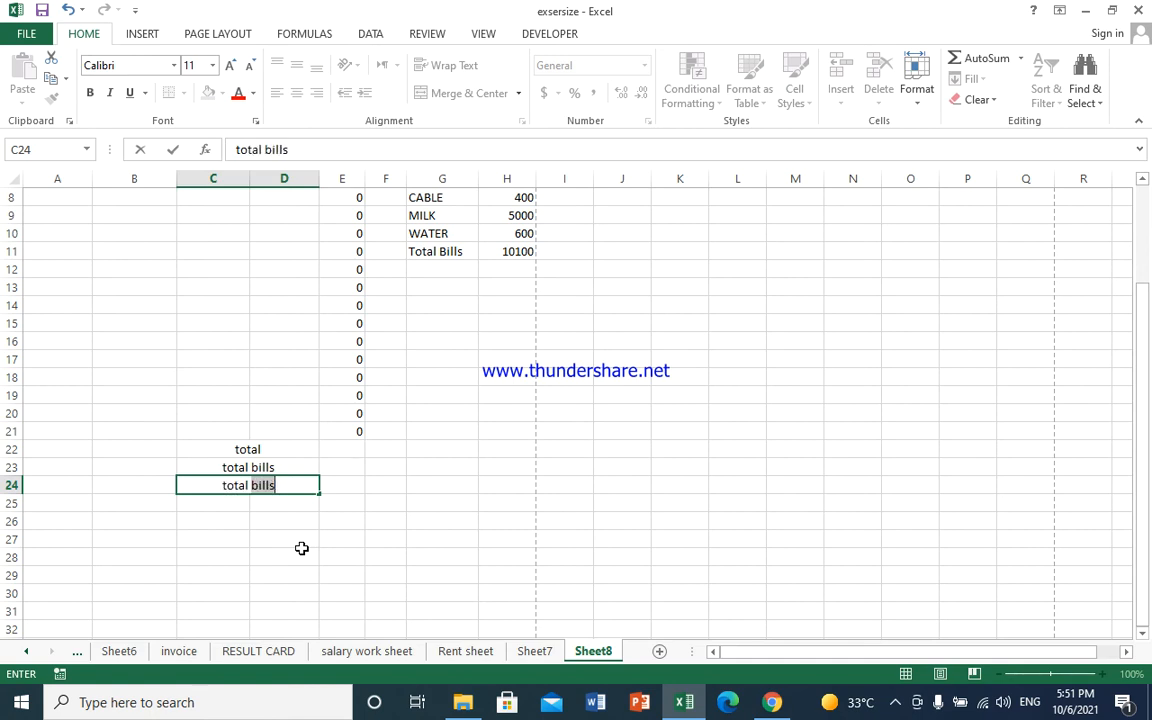
pyautogui.write('expen')
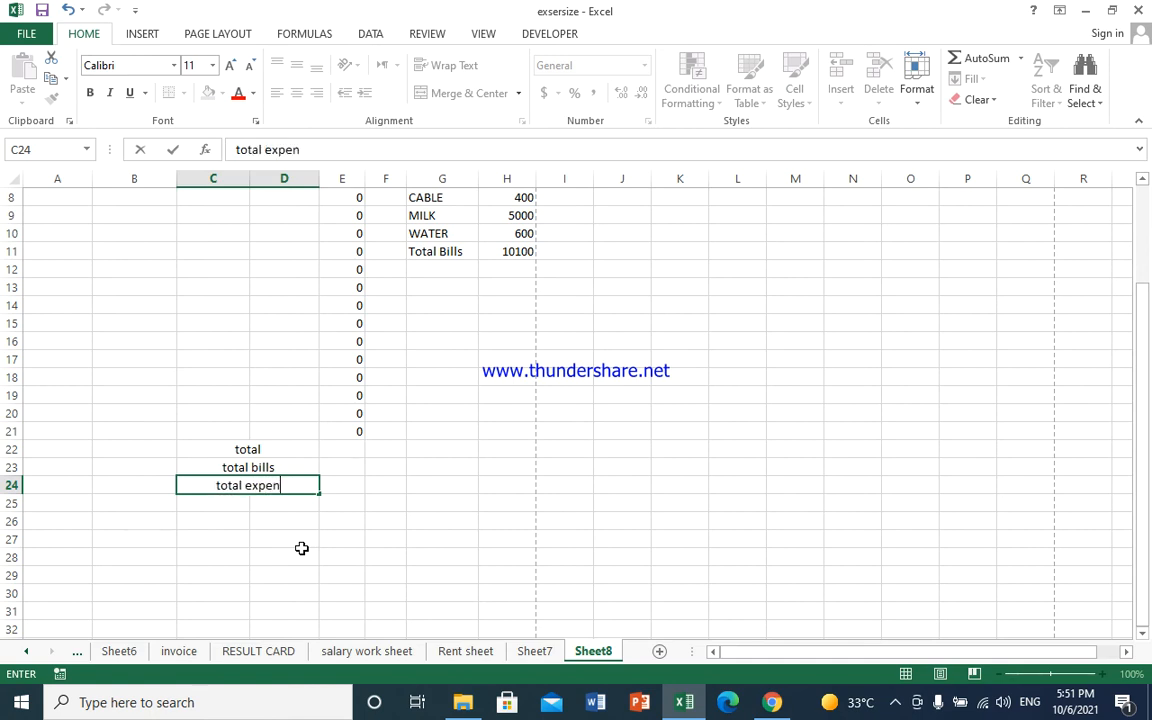
pyautogui.write('ses')
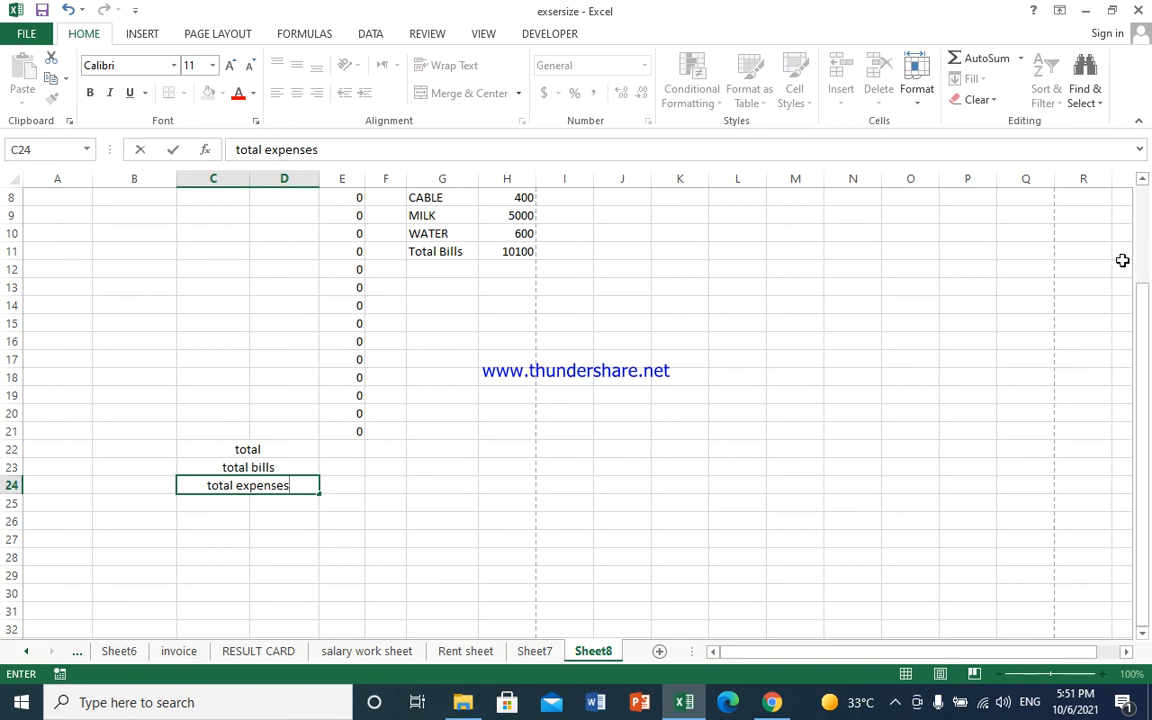
pyautogui.press('Return')
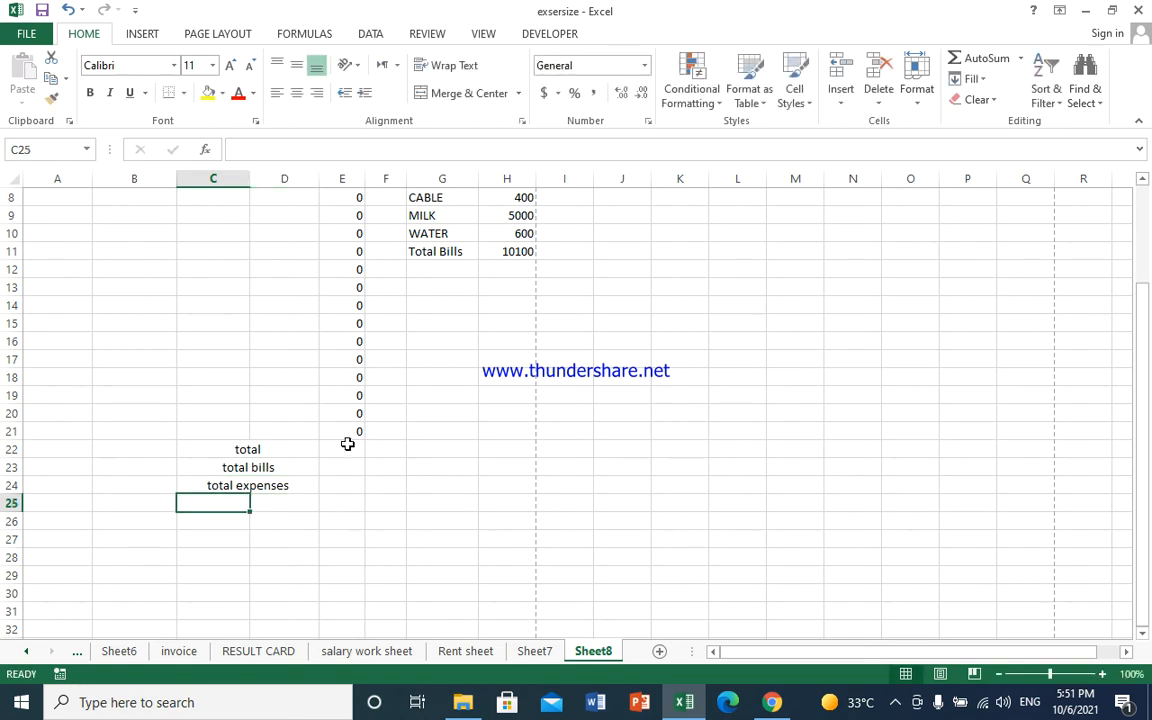
# - Apply All Borders to the items table in A3:E21
pyautogui.scroll(3, 347, 443)
pyautogui.moveTo(56, 197); pyautogui.dragTo(200, 236)
pyautogui.moveTo(66, 271); pyautogui.dragTo(332, 458)
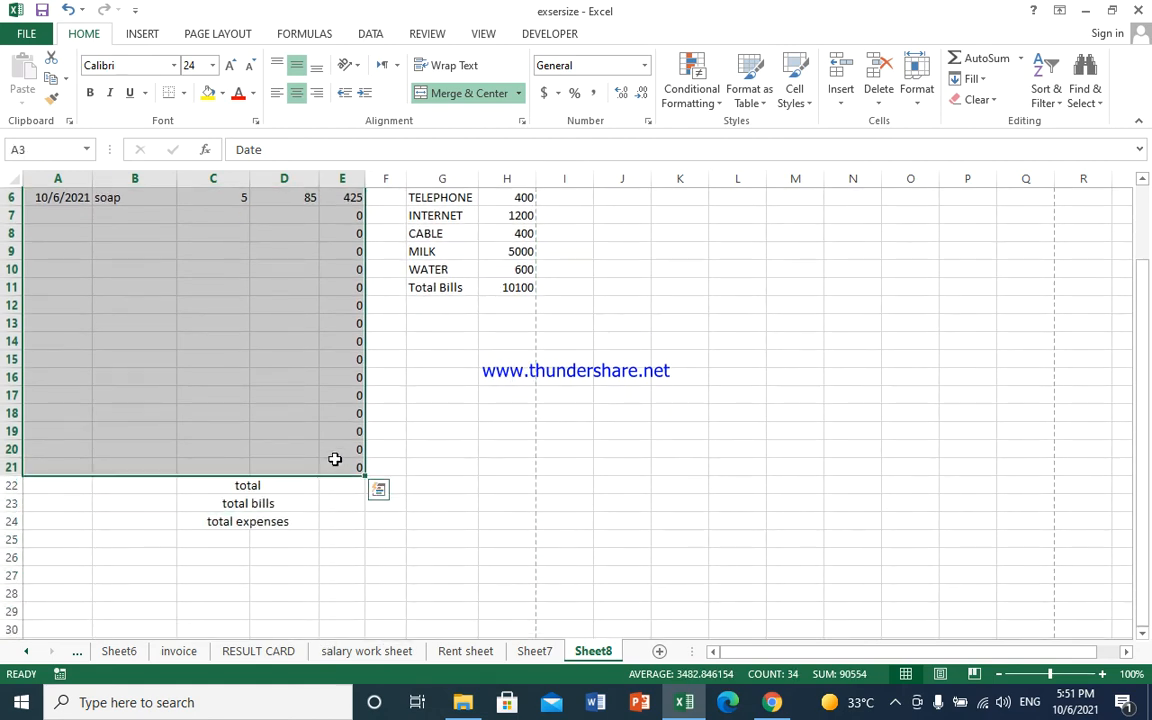
pyautogui.click(182, 93)
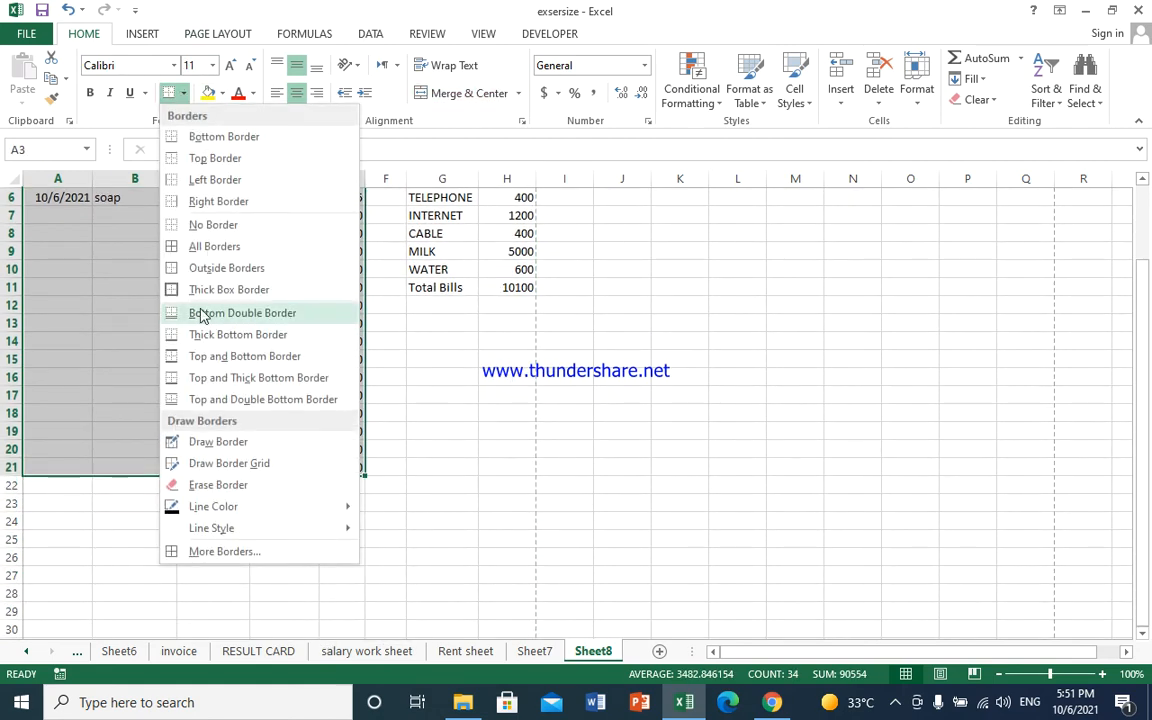
pyautogui.click(203, 247)
# - Apply All Borders to the summary rows in C22:E24
pyautogui.scroll(-2, 274, 427)
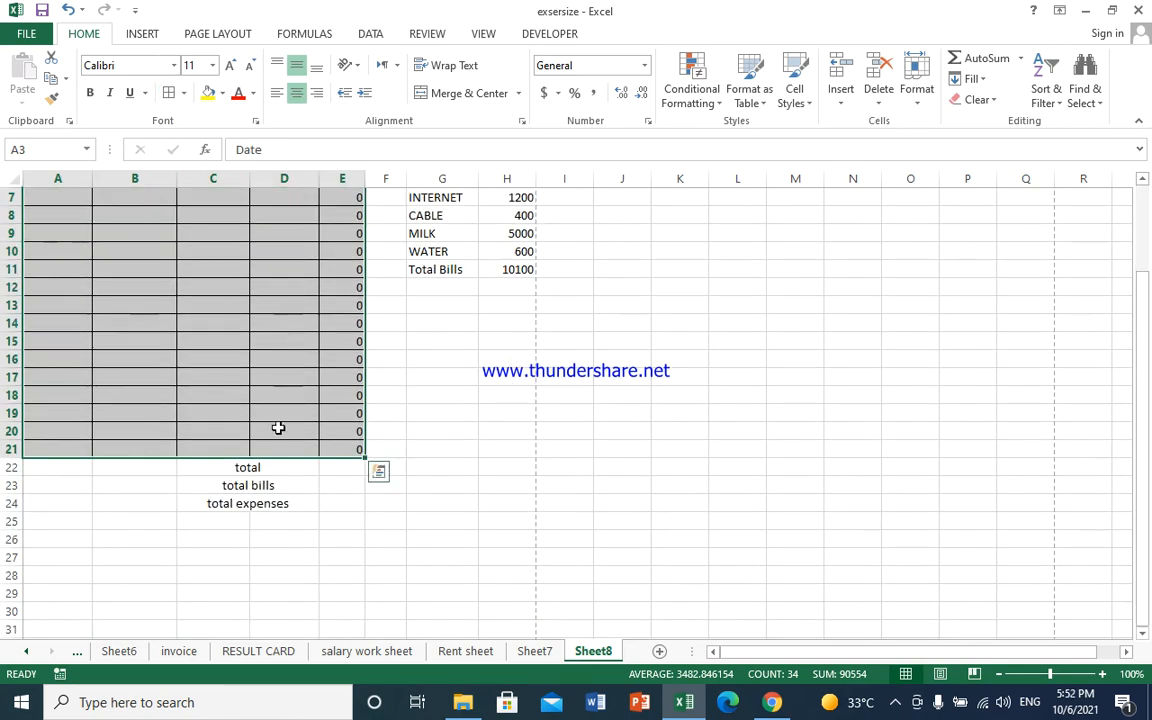
pyautogui.moveTo(231, 466); pyautogui.dragTo(327, 499)
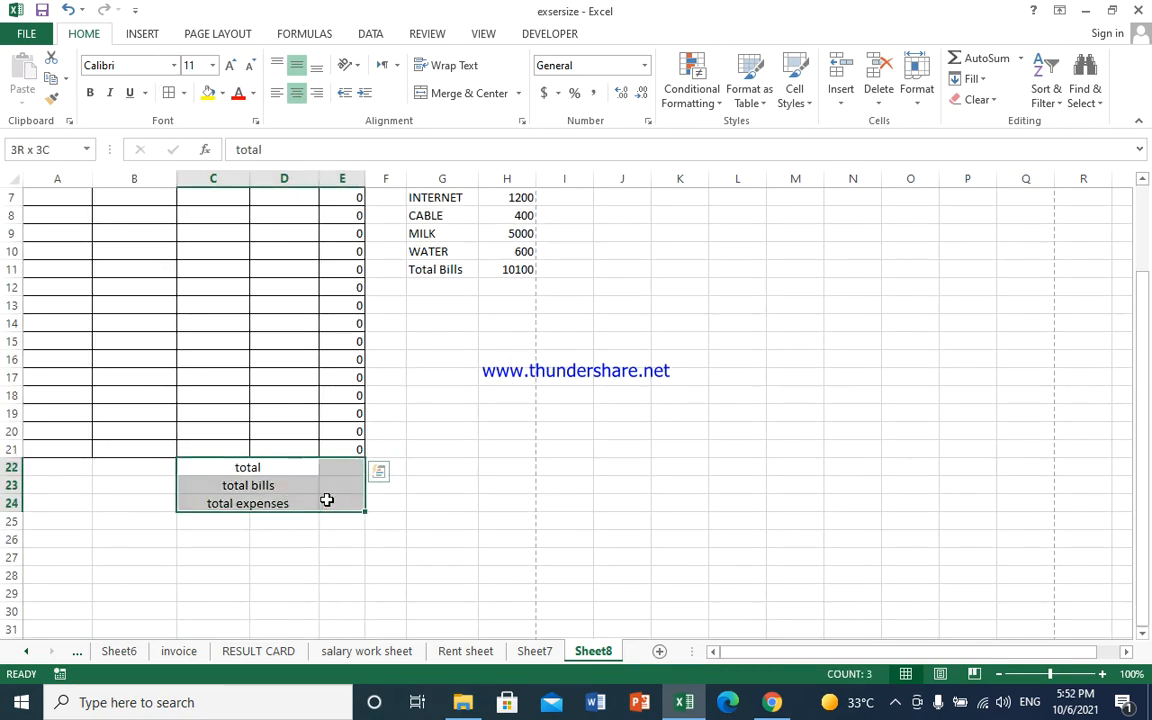
pyautogui.click(168, 92)
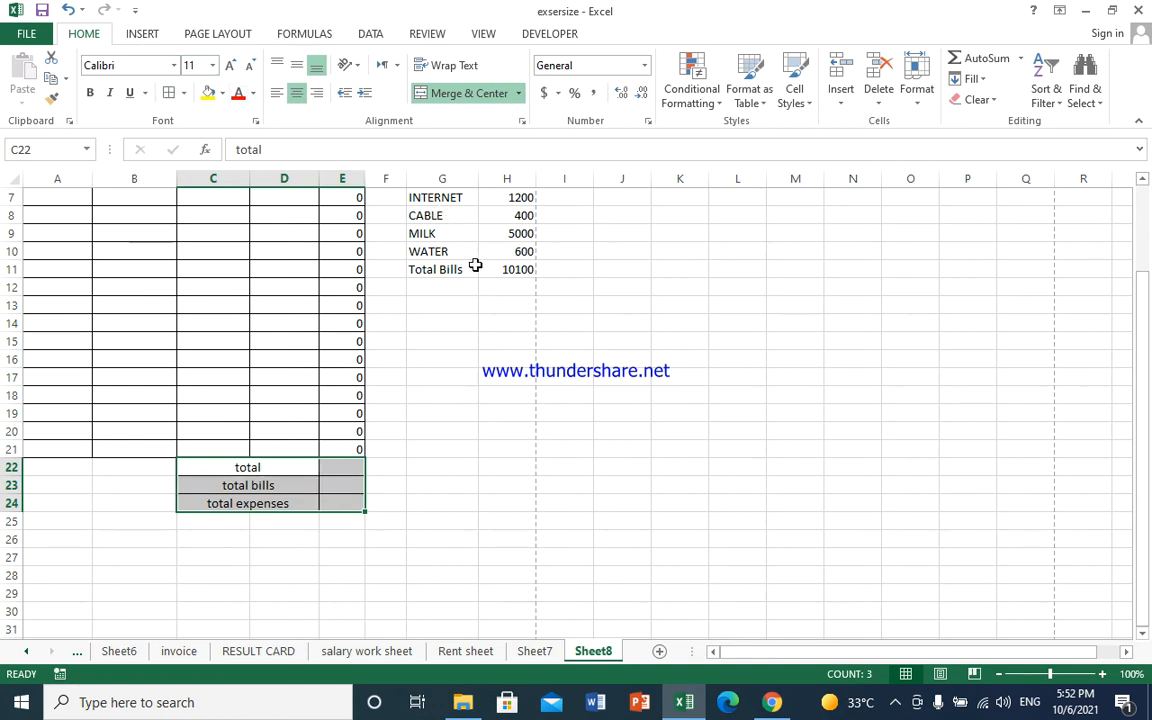
# - Apply All Borders to the bills table in G3:H11
pyautogui.scroll(2, 472, 268)
pyautogui.moveTo(425, 277); pyautogui.dragTo(474, 375)
pyautogui.moveTo(407, 251); pyautogui.dragTo(447, 432)
pyautogui.click(167, 93)
pyautogui.click(407, 497)
# - Autofit the width of column E to its contents
pyautogui.scroll(-3, 383, 447)
pyautogui.click(332, 359)
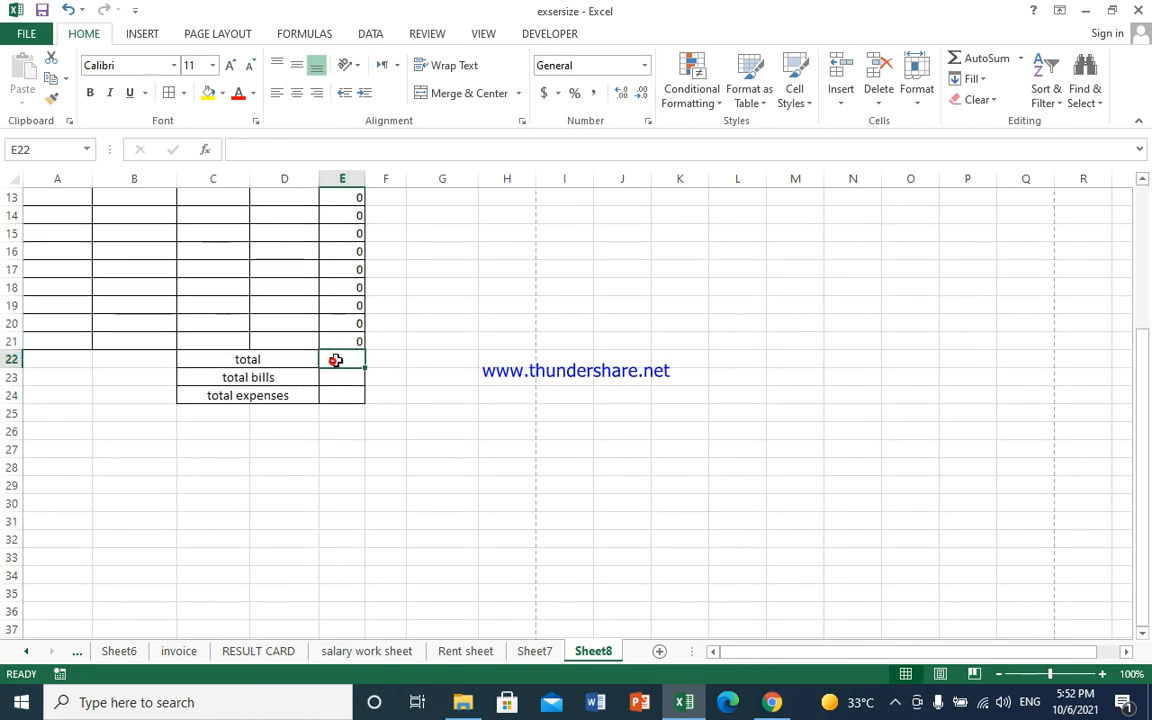
pyautogui.doubleClick(365, 178)
pyautogui.moveTo(344, 179); pyautogui.dragTo(359, 178)
# - Calculate the items total in E22 with a SUM of the RS amounts in E4:E21
pyautogui.scroll(3, 450, 360)
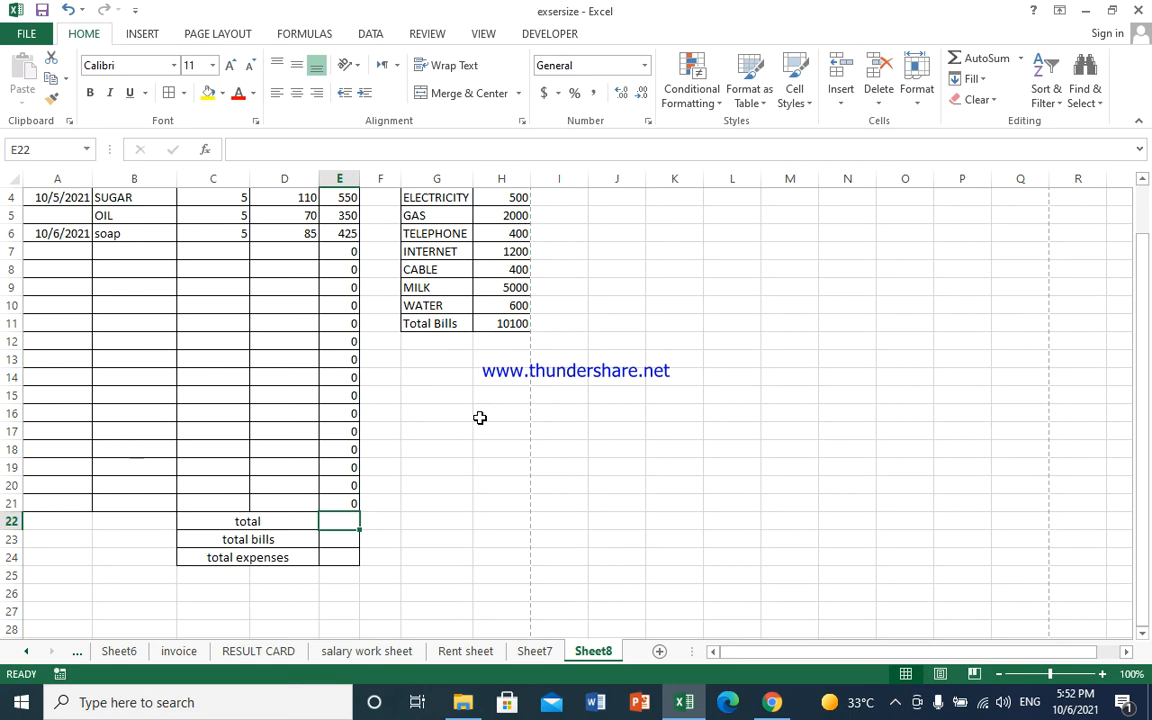
pyautogui.write('=')
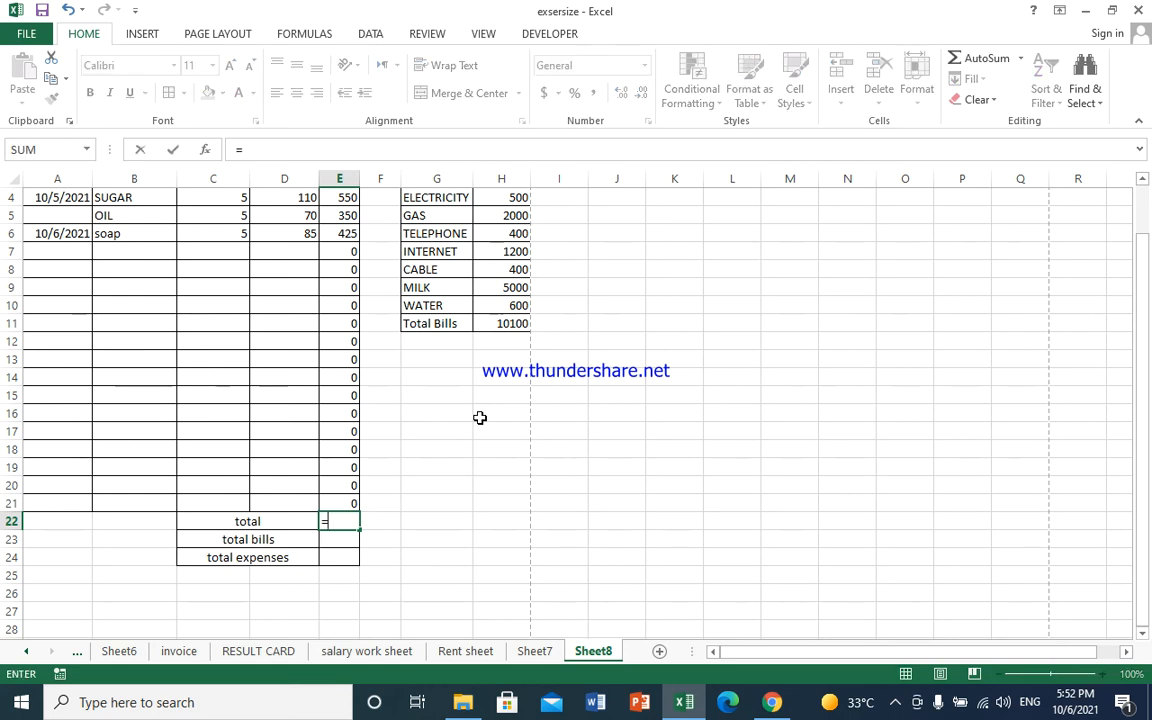
pyautogui.write('sum')
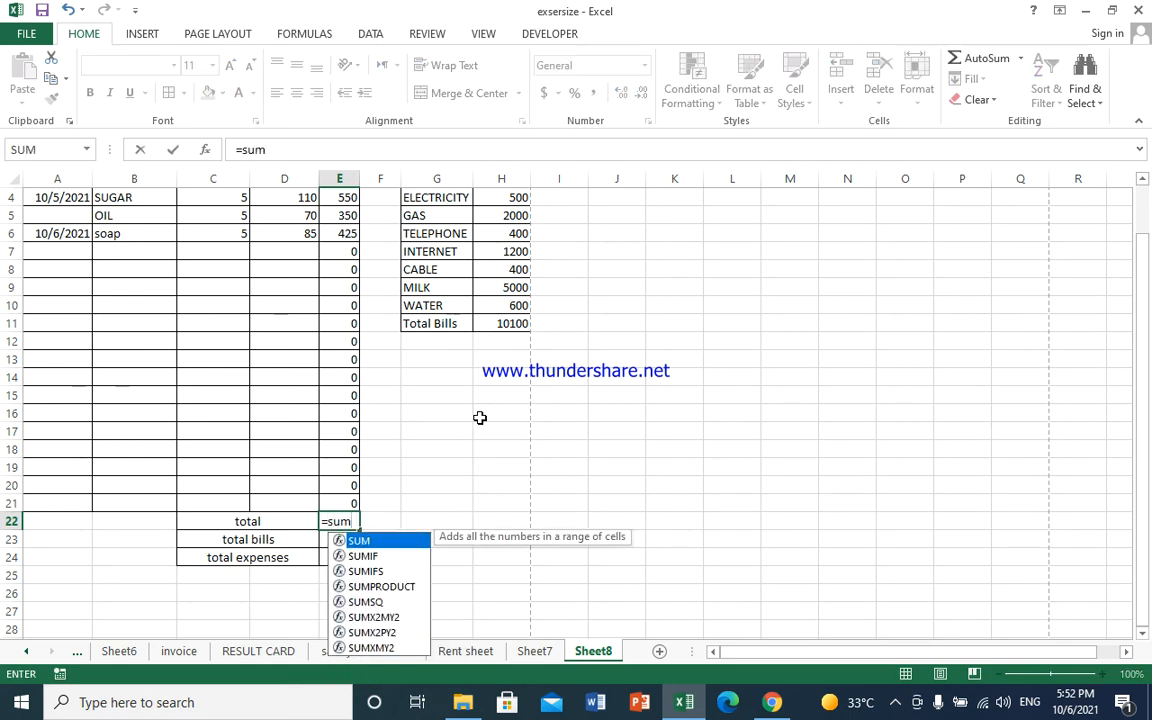
pyautogui.write('(')
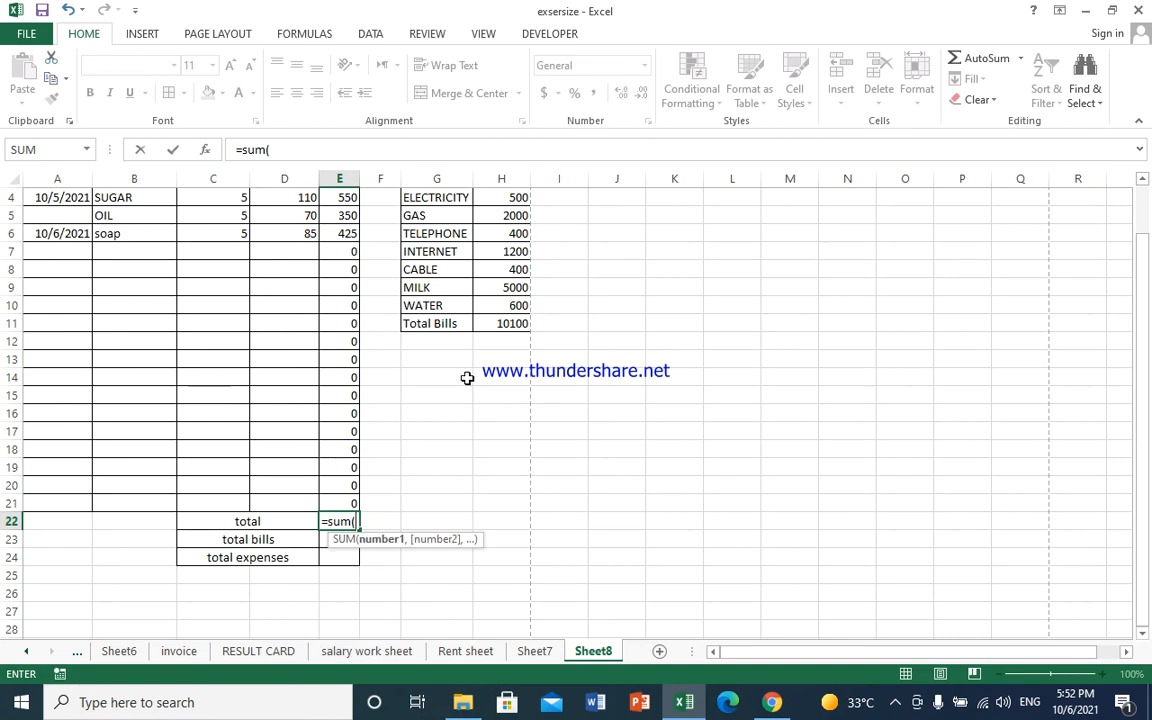
pyautogui.scroll(1, 465, 372)
pyautogui.scroll(1, 465, 372)
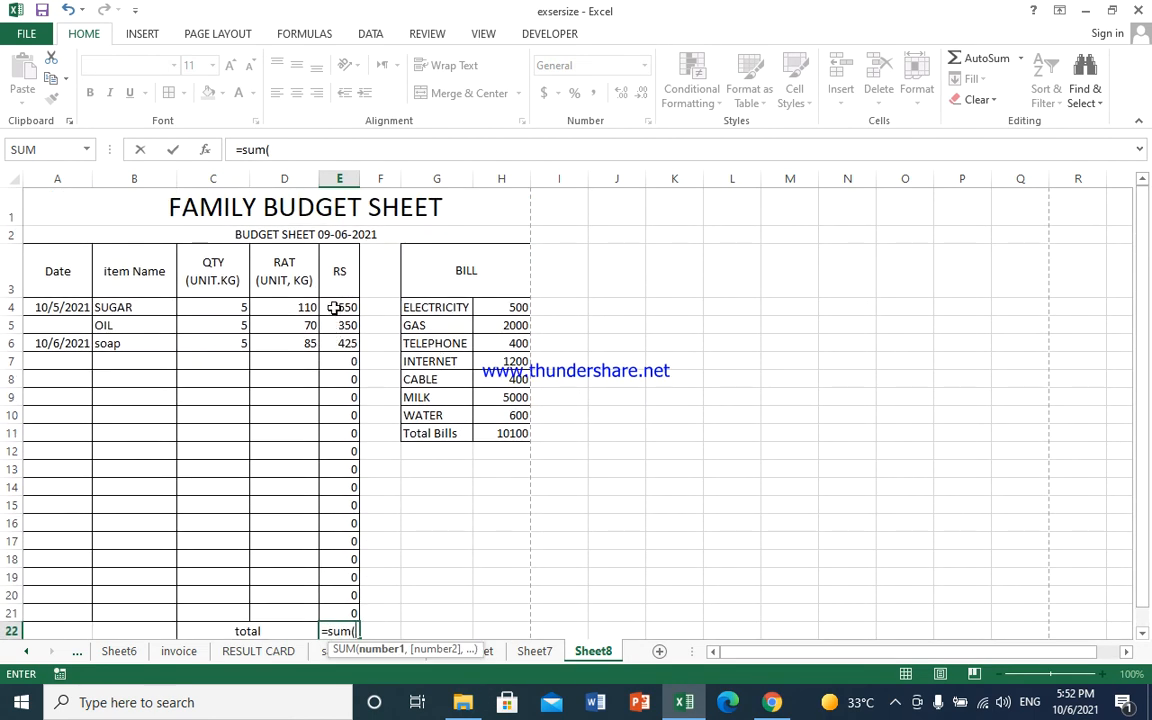
pyautogui.moveTo(333, 308); pyautogui.dragTo(346, 605)
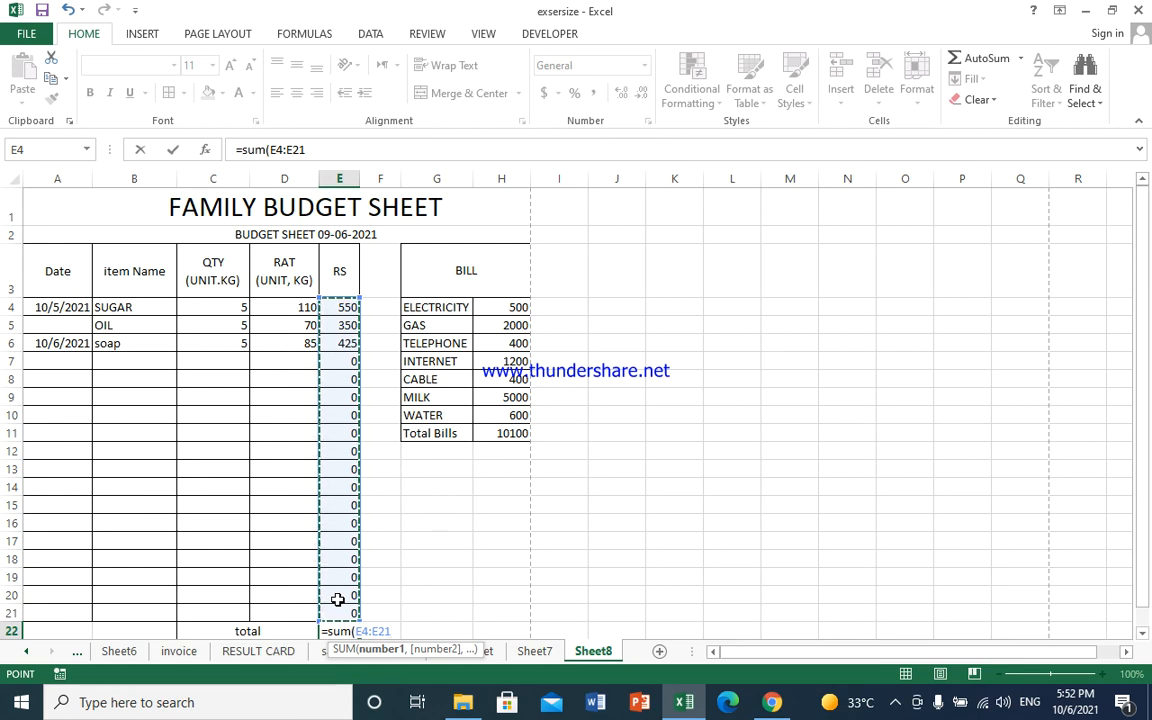
pyautogui.press('Return')
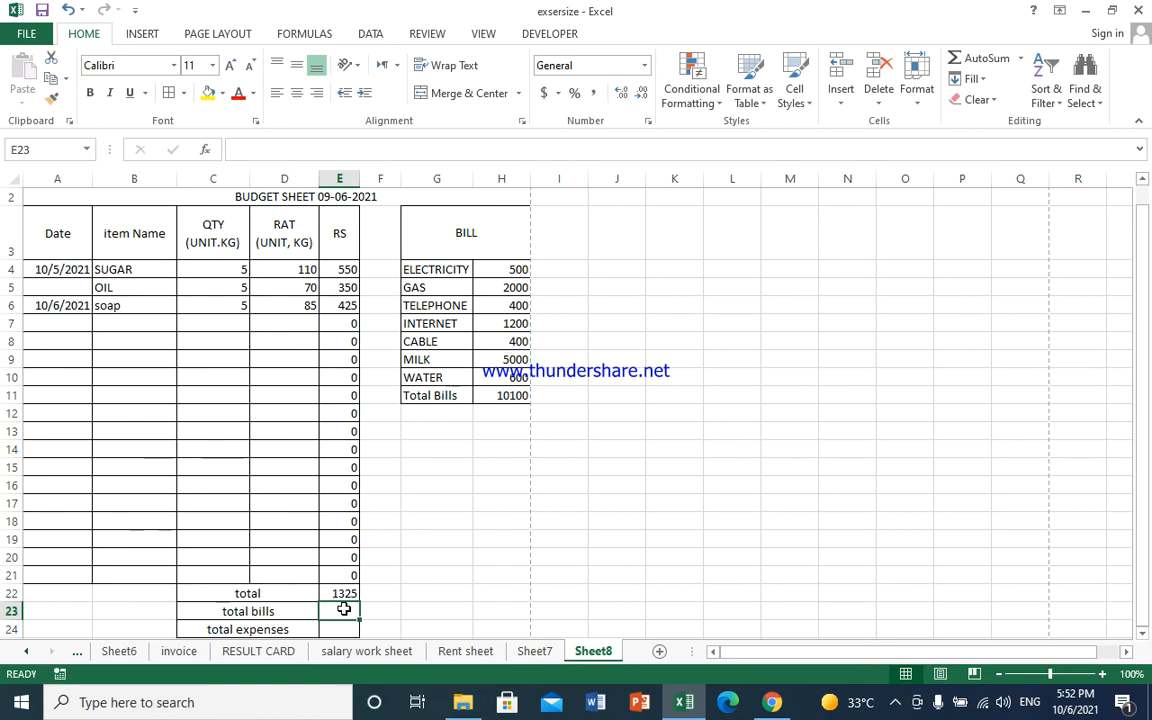
# - Enter 10100 as the total bills amount in E23
pyautogui.write('10100')
pyautogui.press('Return')
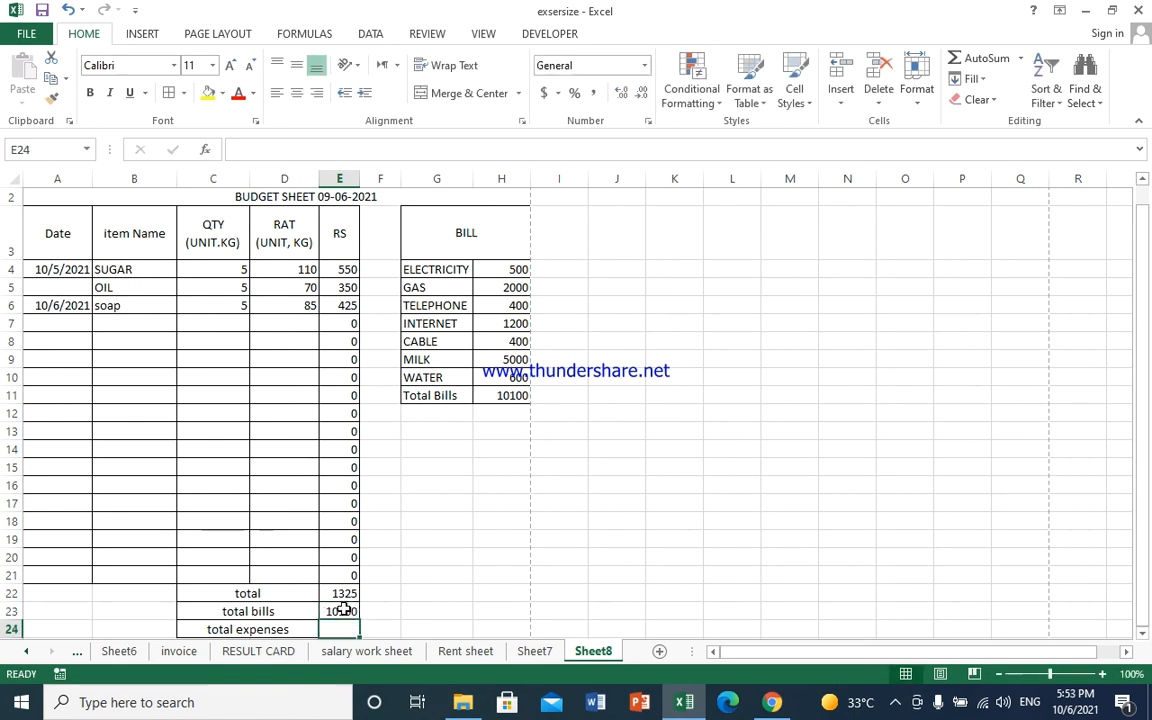
# - Calculate the total expenses in E24 with the formula =SUM(E22+E23)
pyautogui.scroll(-1, 429, 514)
pyautogui.scroll(-2, 429, 514)
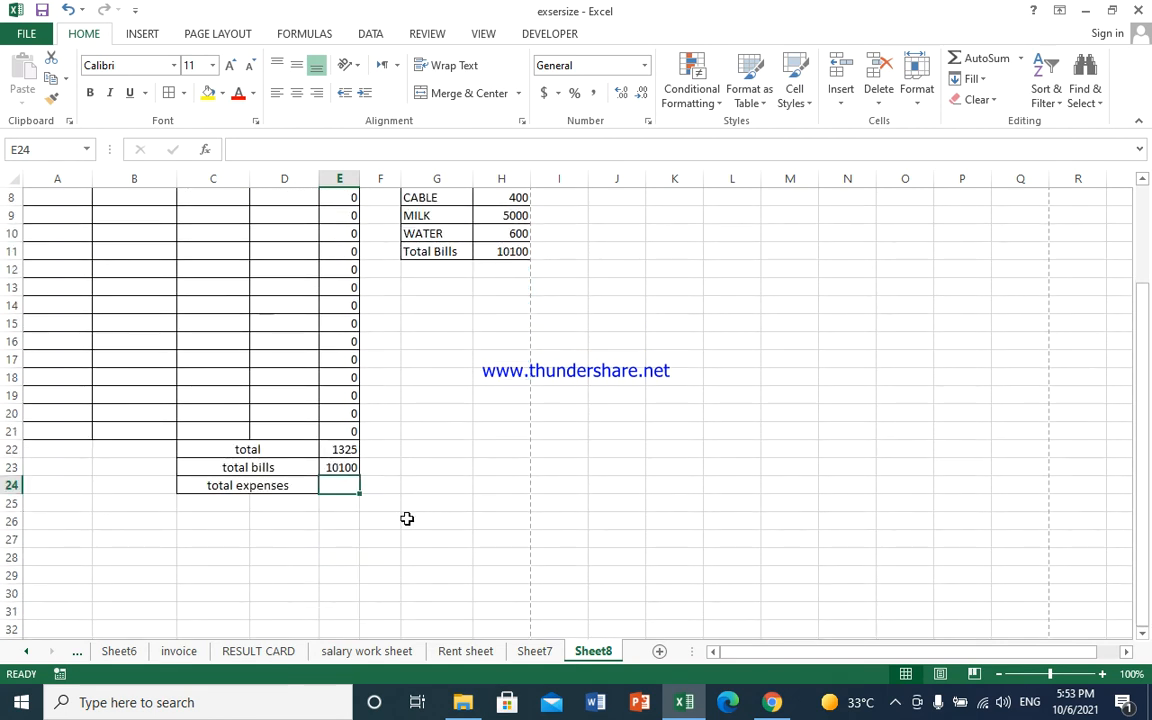
pyautogui.write('=sum')
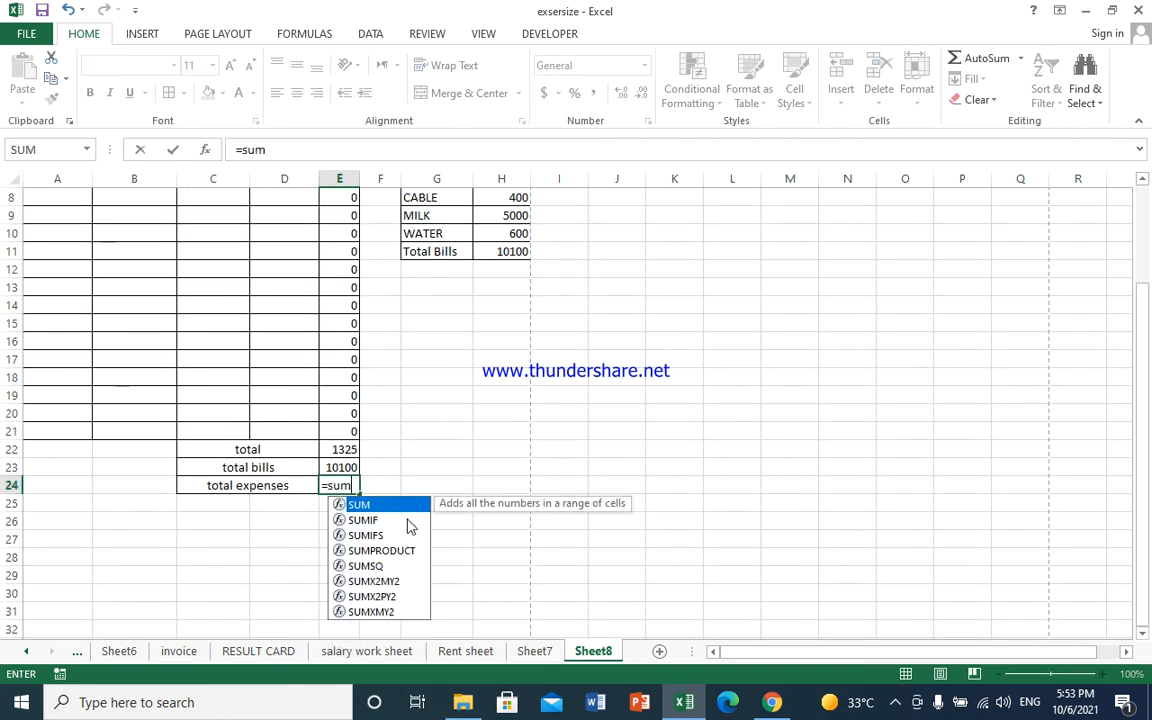
pyautogui.write(')')
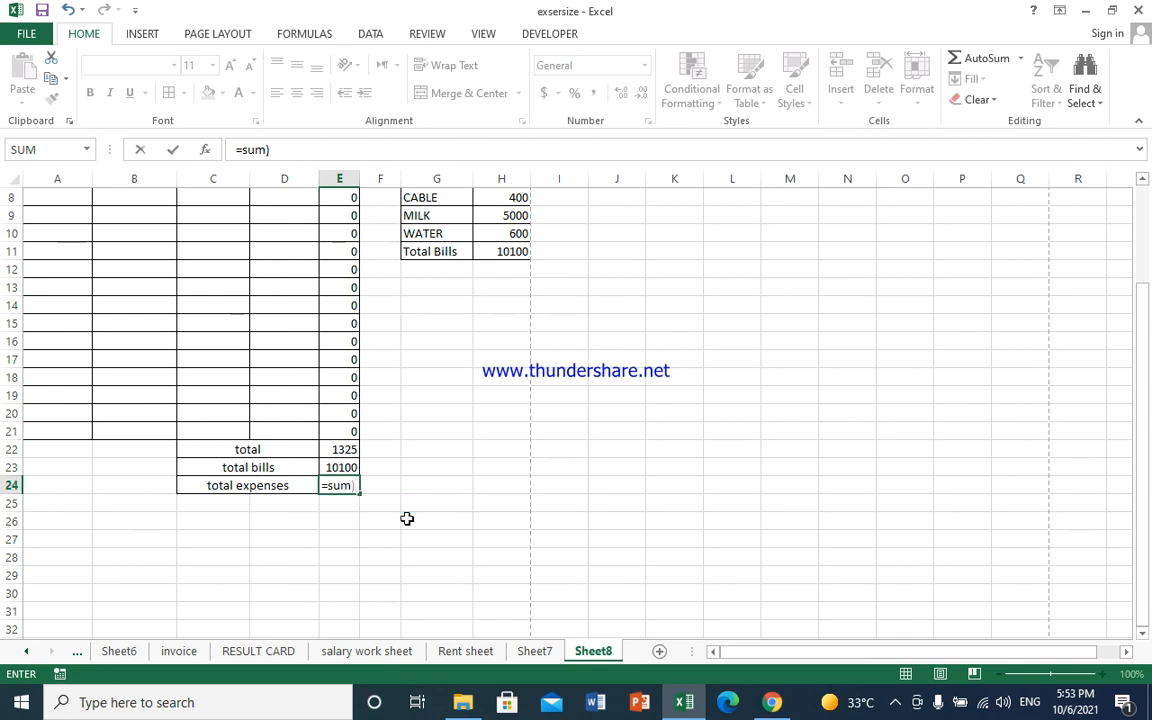
pyautogui.press('BackSpace')
pyautogui.write('(')
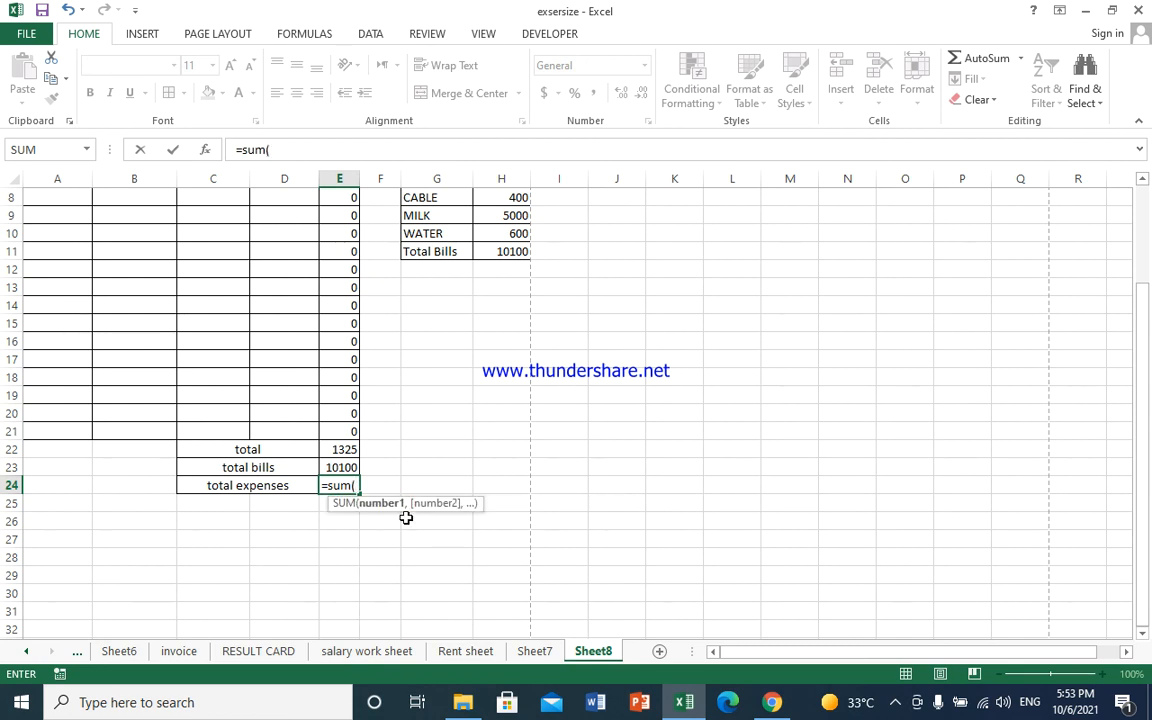
pyautogui.click(340, 450)
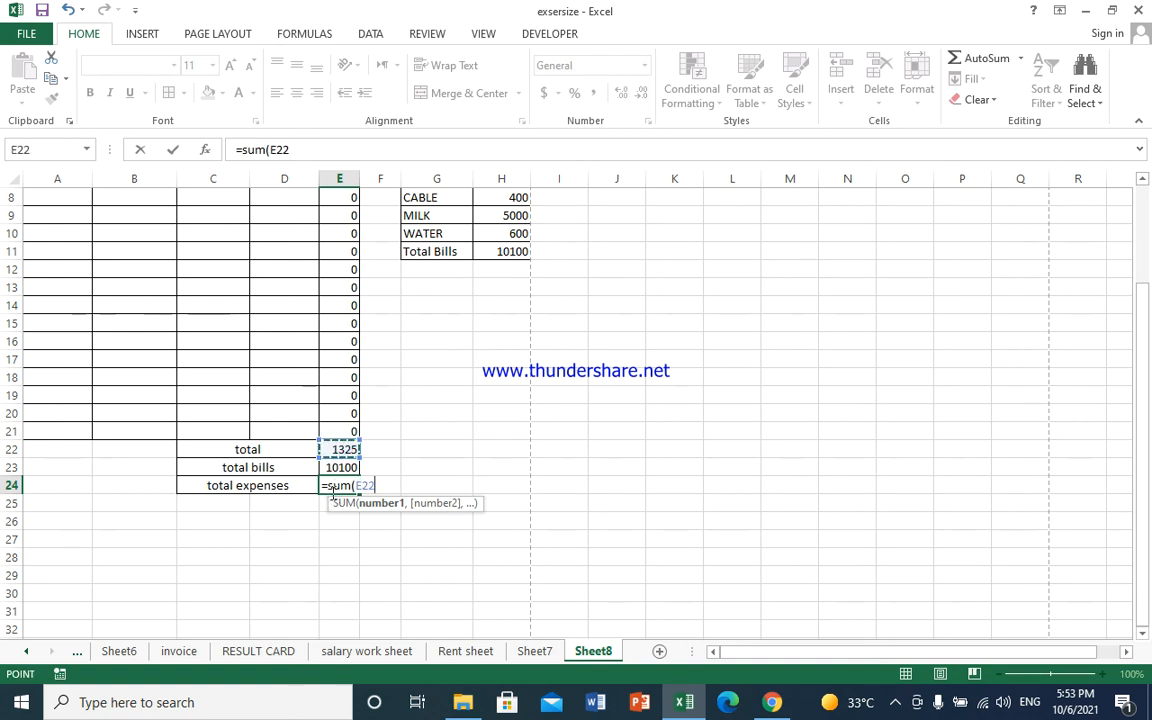
pyautogui.write('+')
pyautogui.click(355, 467)
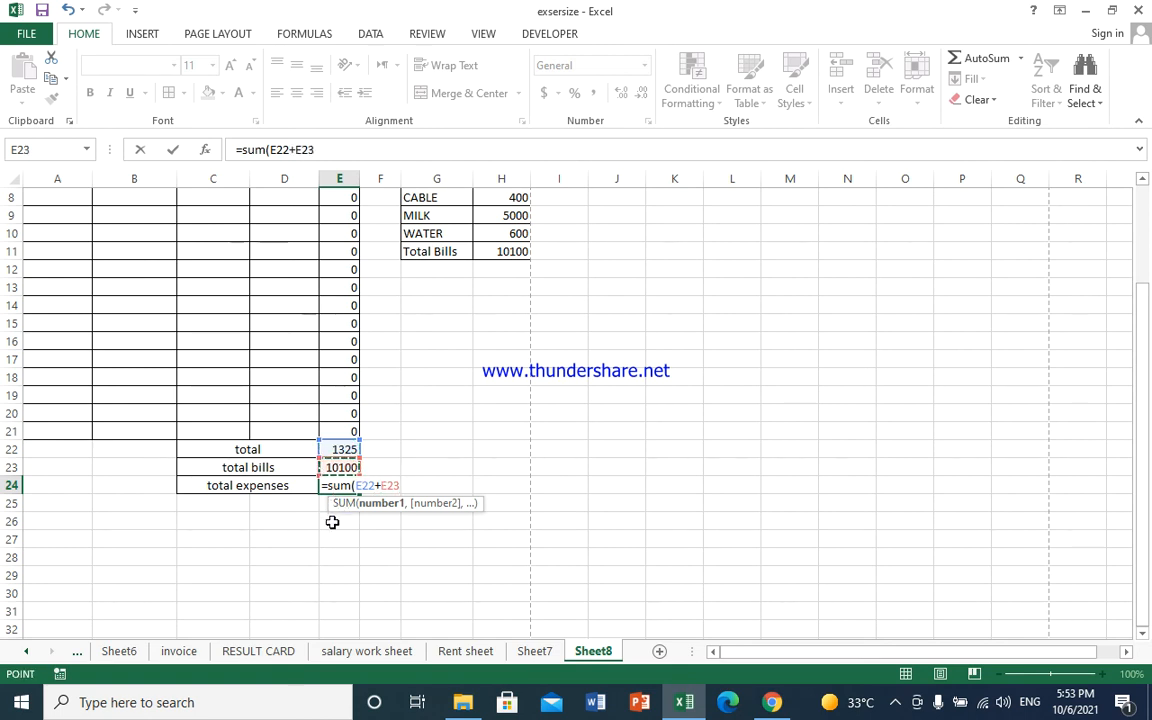
pyautogui.press('Return')
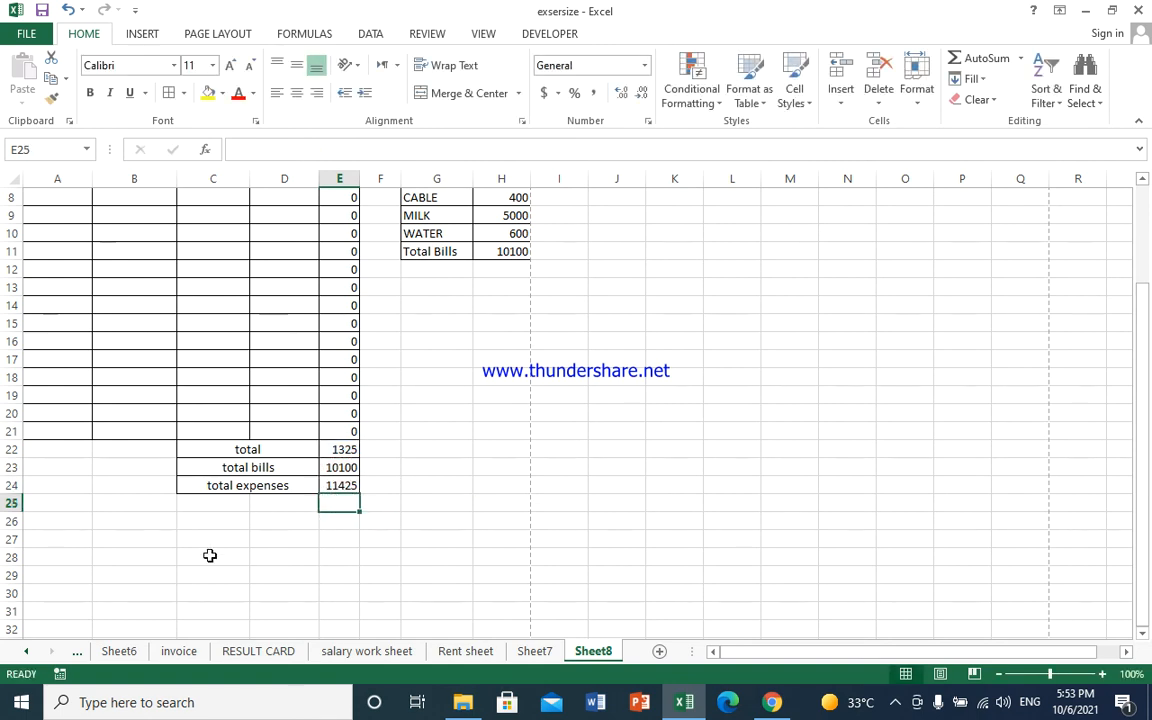
# - Set the electricity bill in H4 to 600
pyautogui.click(489, 231)
pyautogui.scroll(3, 498, 307)
pyautogui.click(502, 305)
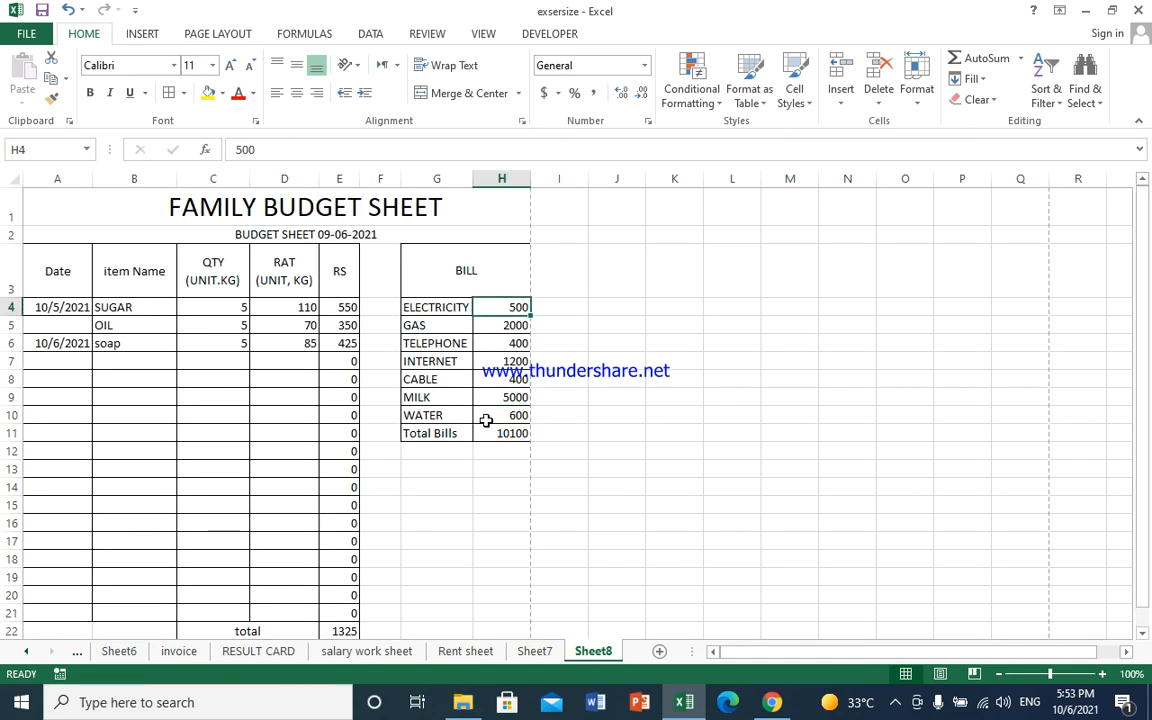
pyautogui.write('60')
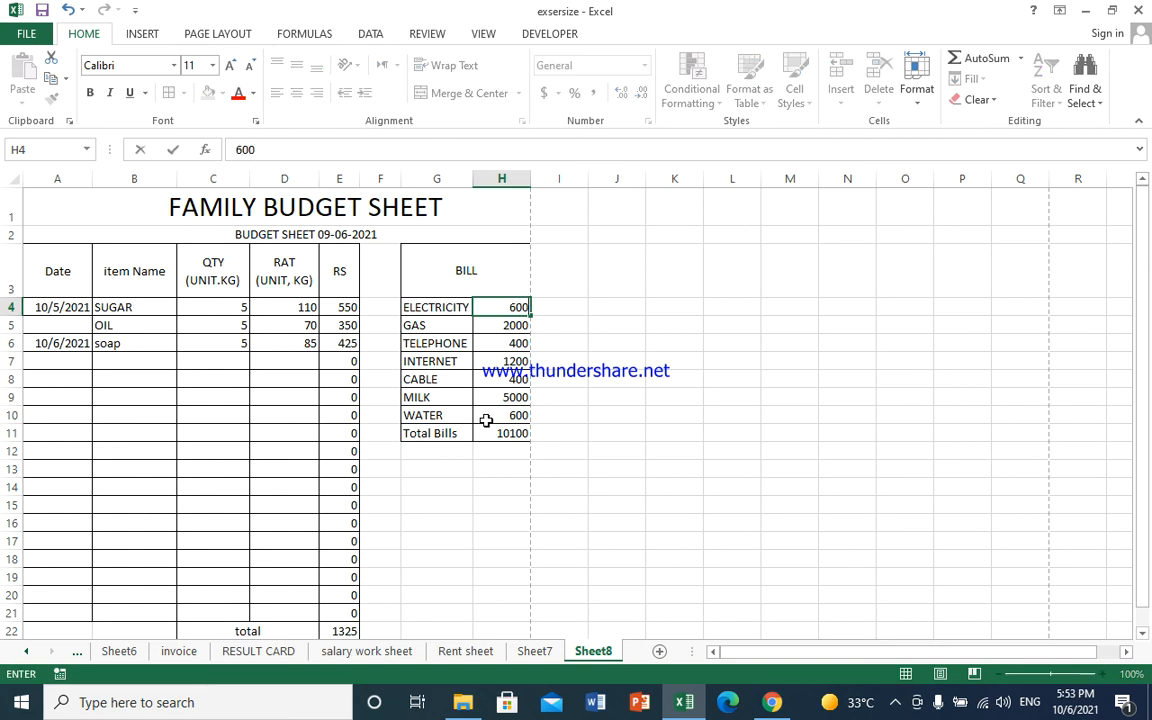
pyautogui.press('Return')
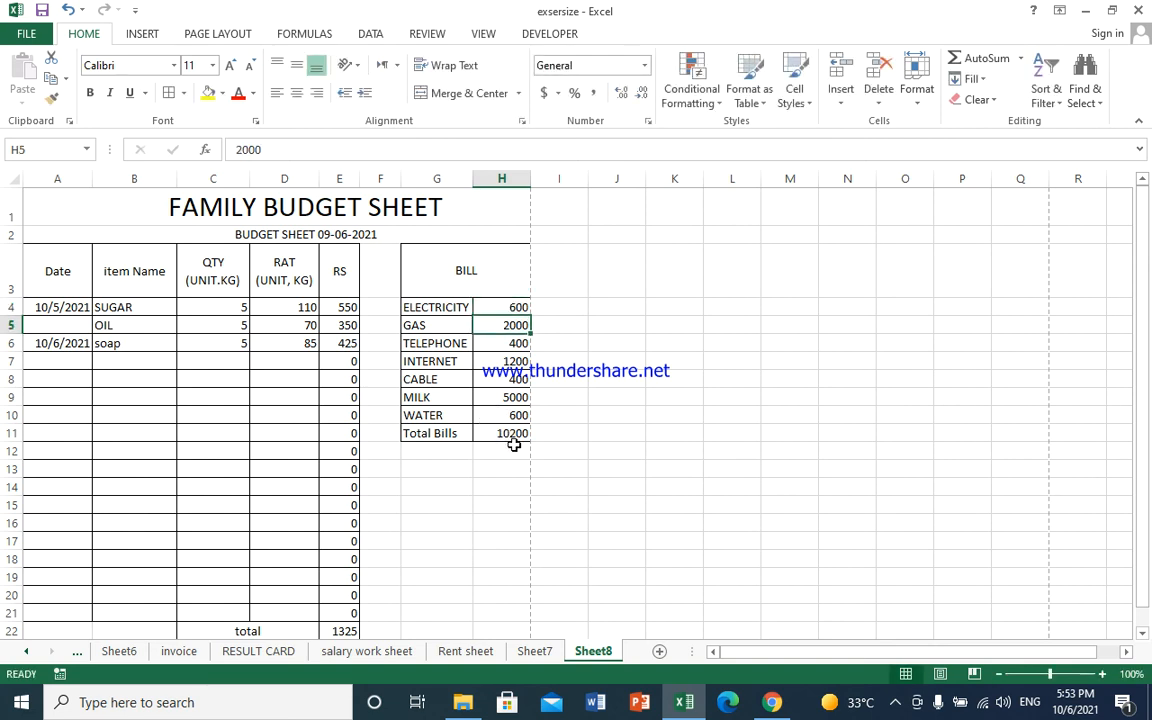
# - Replace the fixed total bills amount in E23 with the formula =H11, linking it to the bills table's total
pyautogui.scroll(-3, 496, 452)
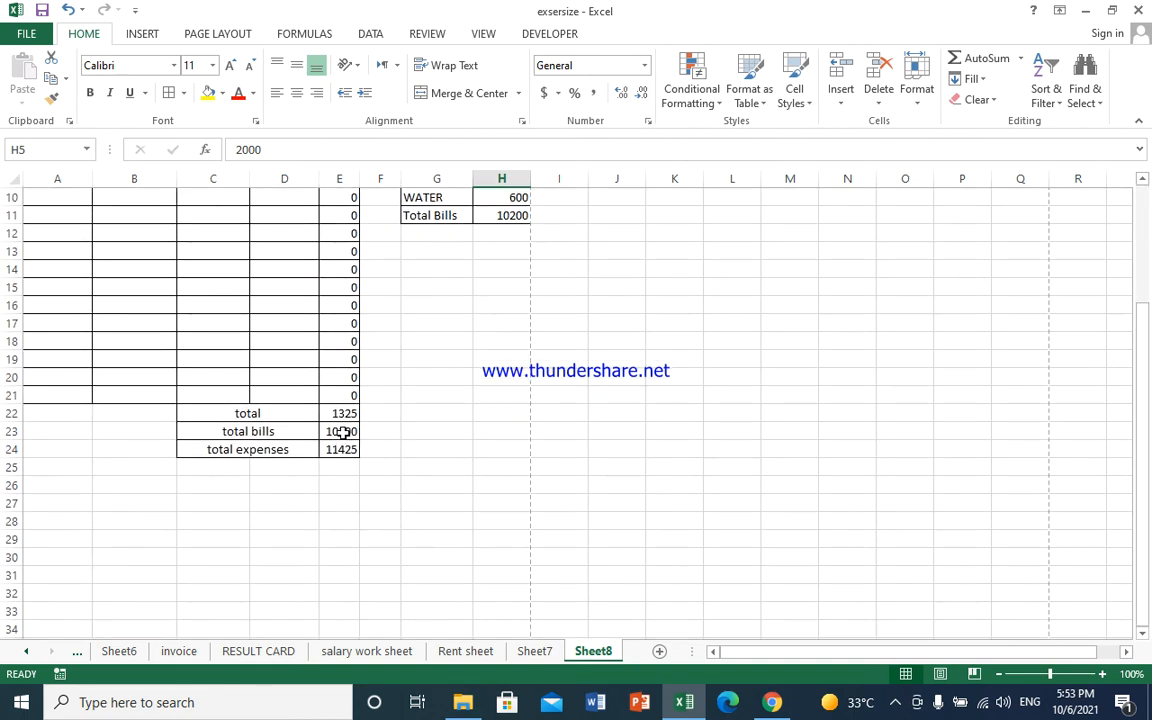
pyautogui.click(343, 431)
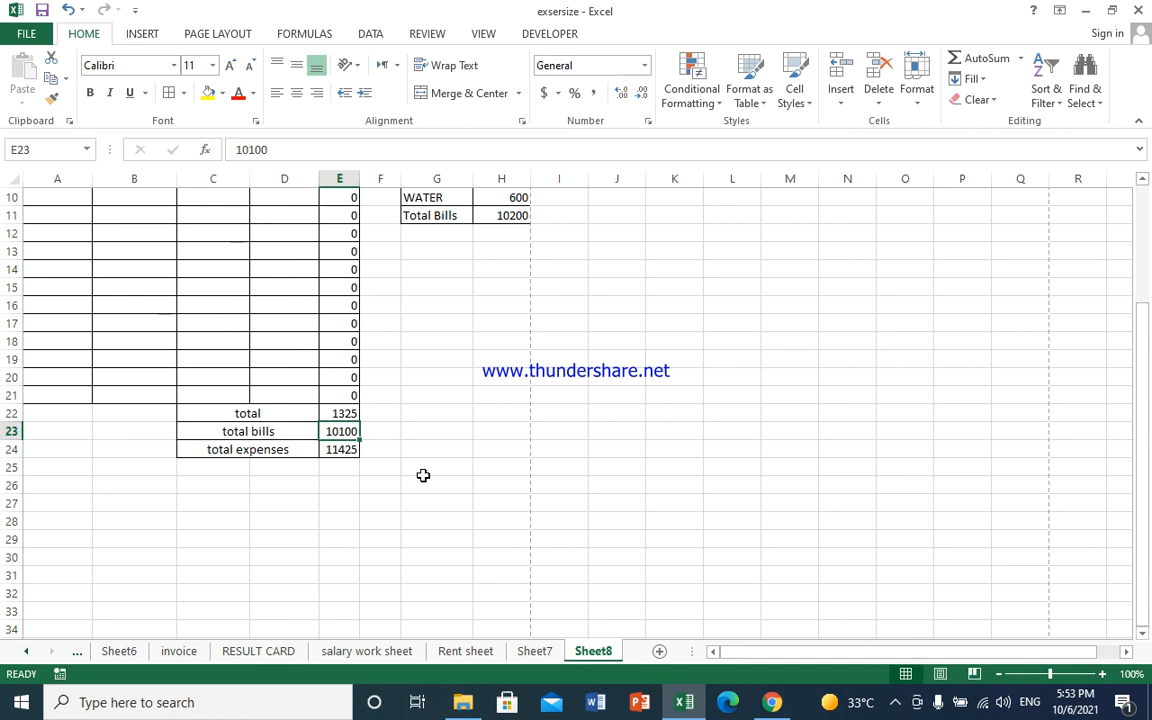
pyautogui.scroll(2, 520, 292)
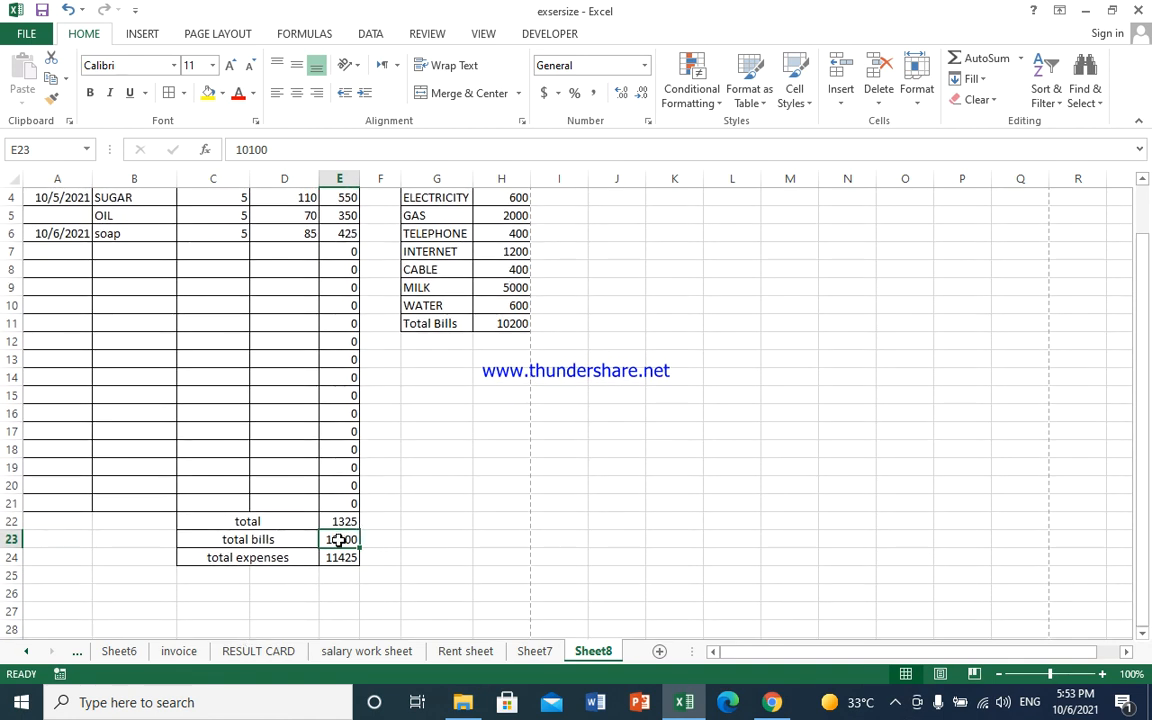
pyautogui.write('=')
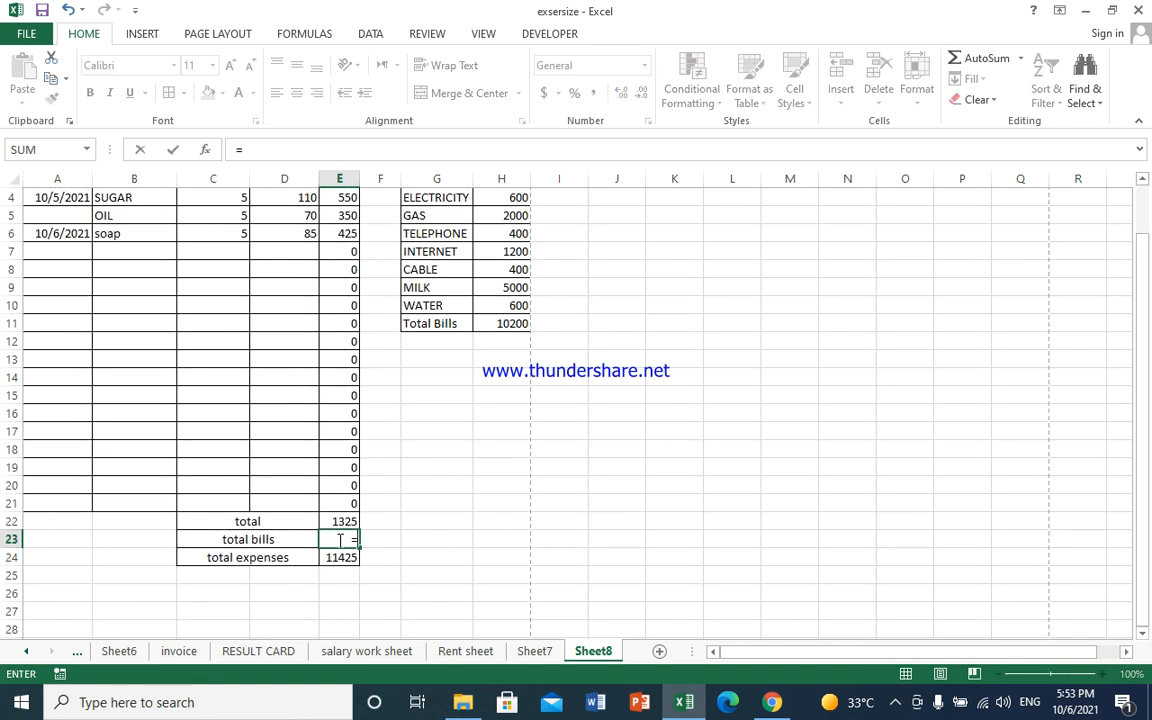
pyautogui.click(497, 323)
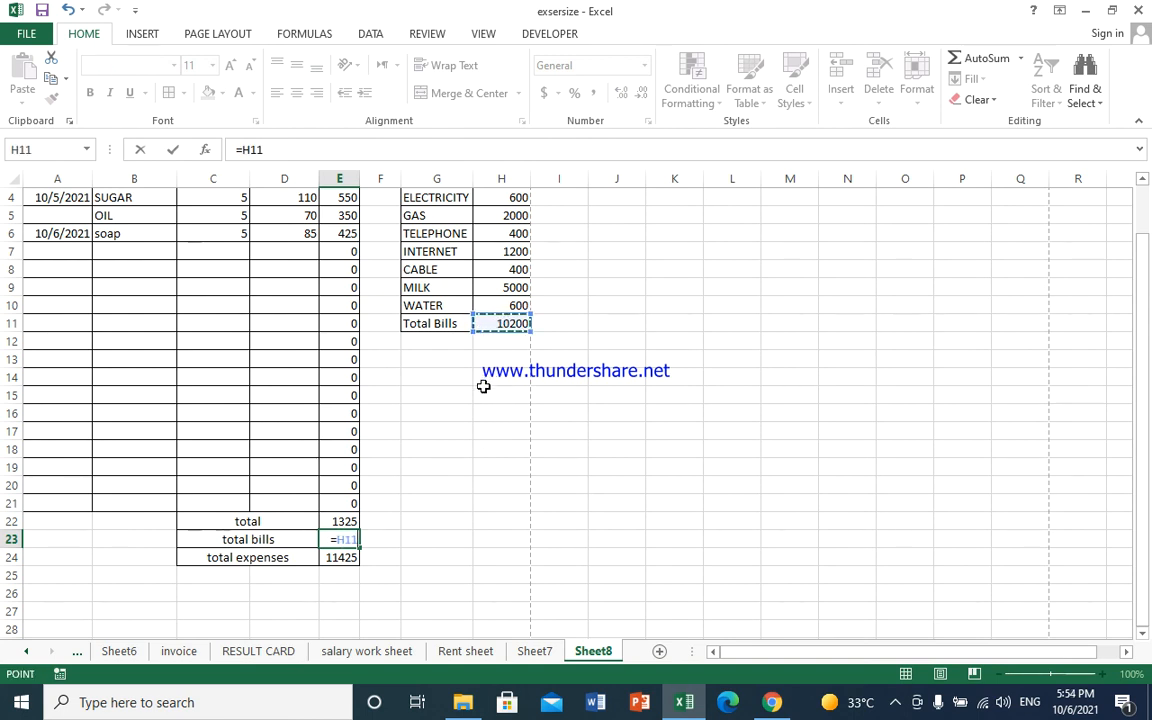
pyautogui.hotkey('ctrl', 'Return')
pyautogui.press('Return')
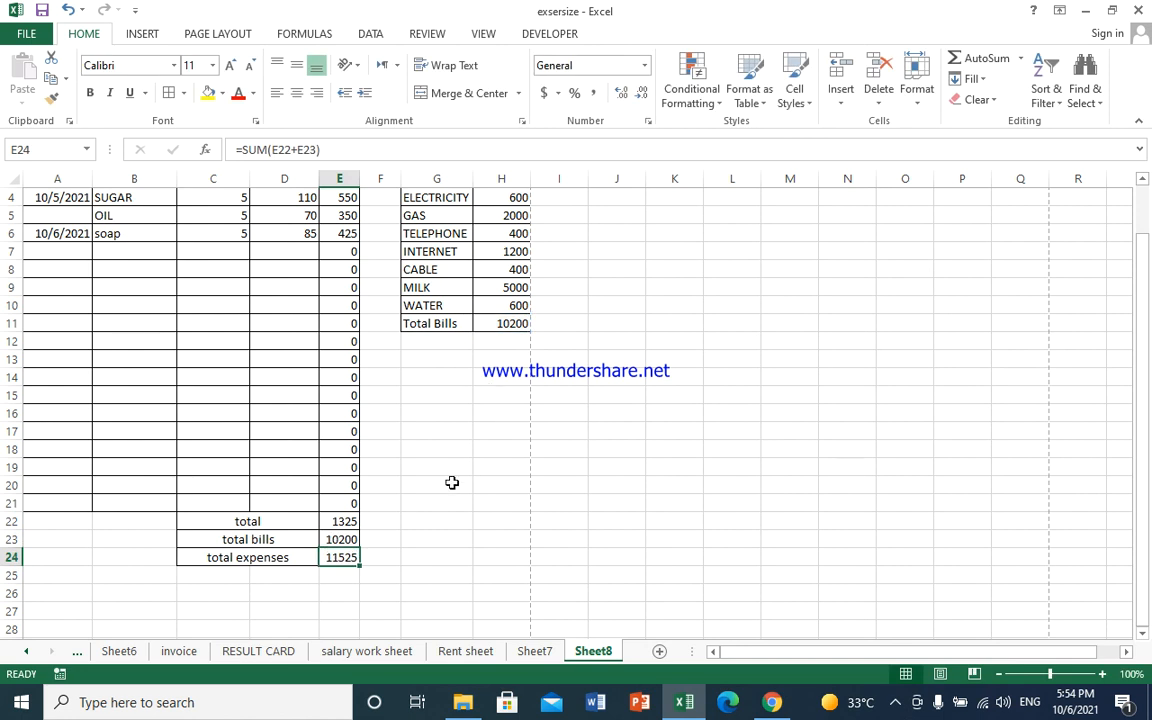
# - Set the cable bill in H8 to 500
pyautogui.click(510, 272)
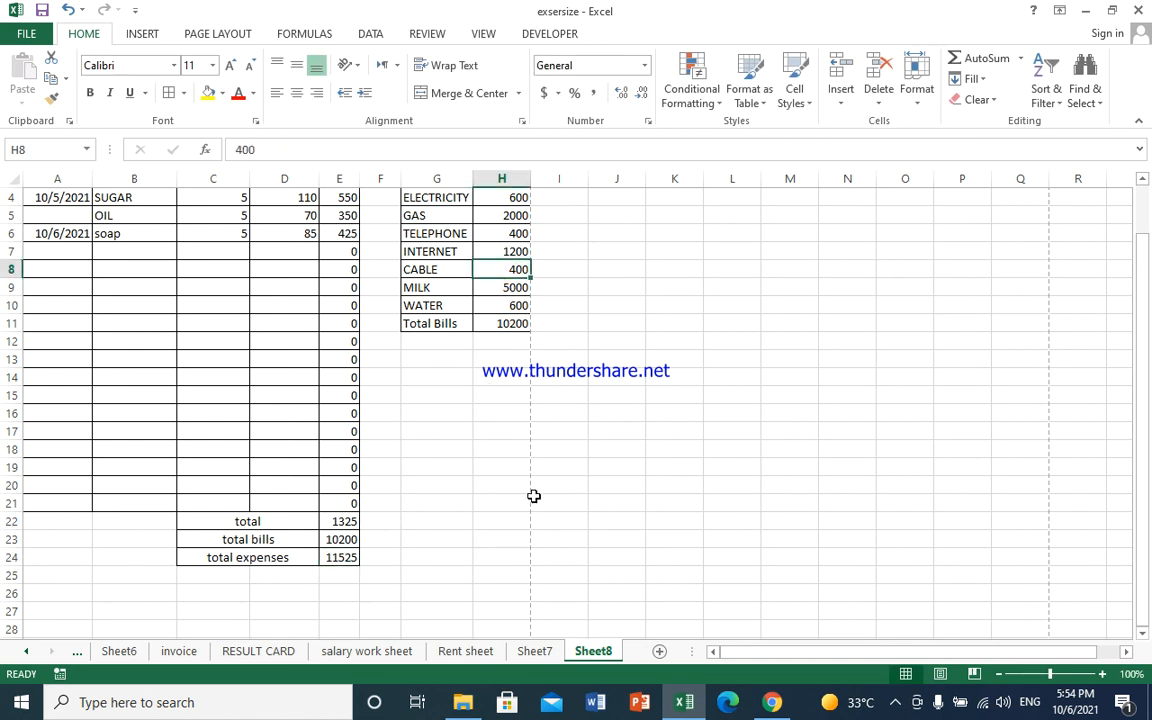
pyautogui.write('500')
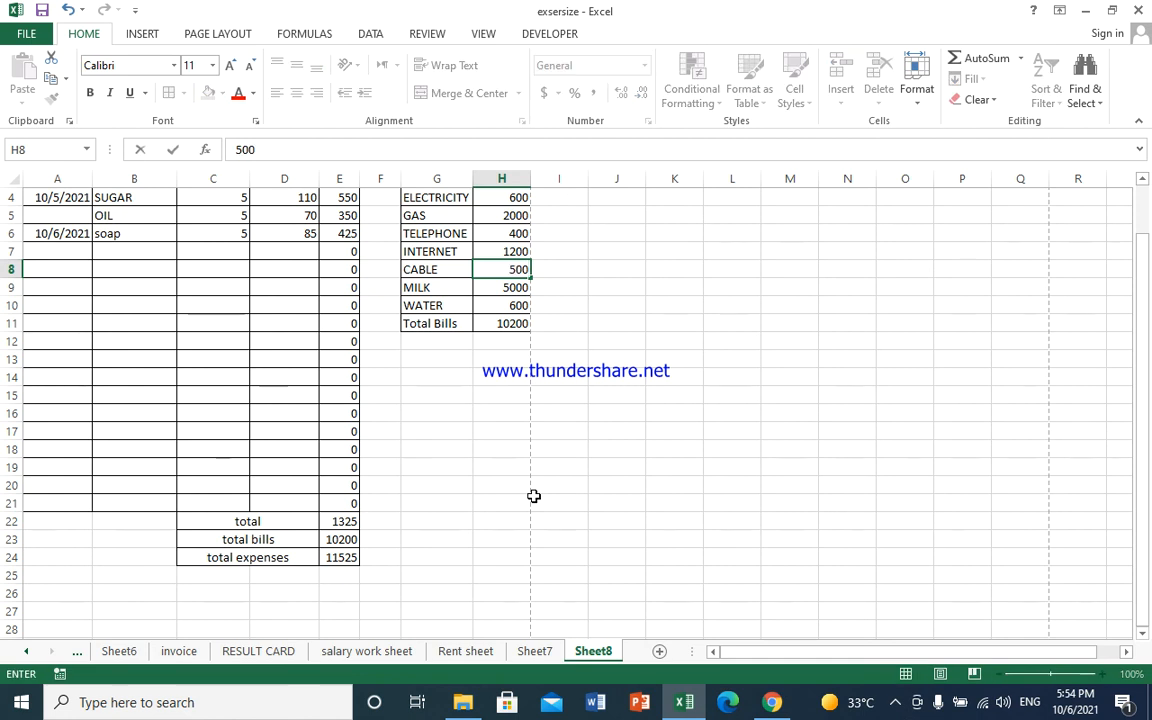
pyautogui.press('Return')
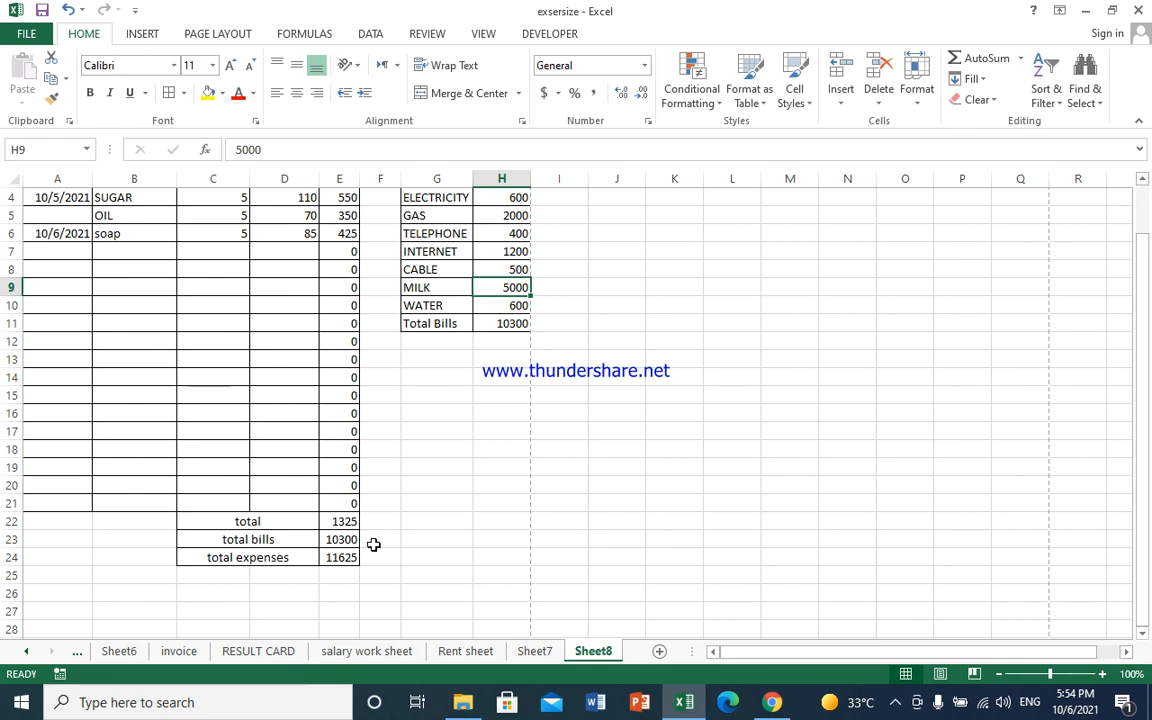
# - Format the FAMILY BUDGET SHEET title in A1 with a black fill and bold white text
pyautogui.scroll(1, 385, 530)
pyautogui.click(104, 199)
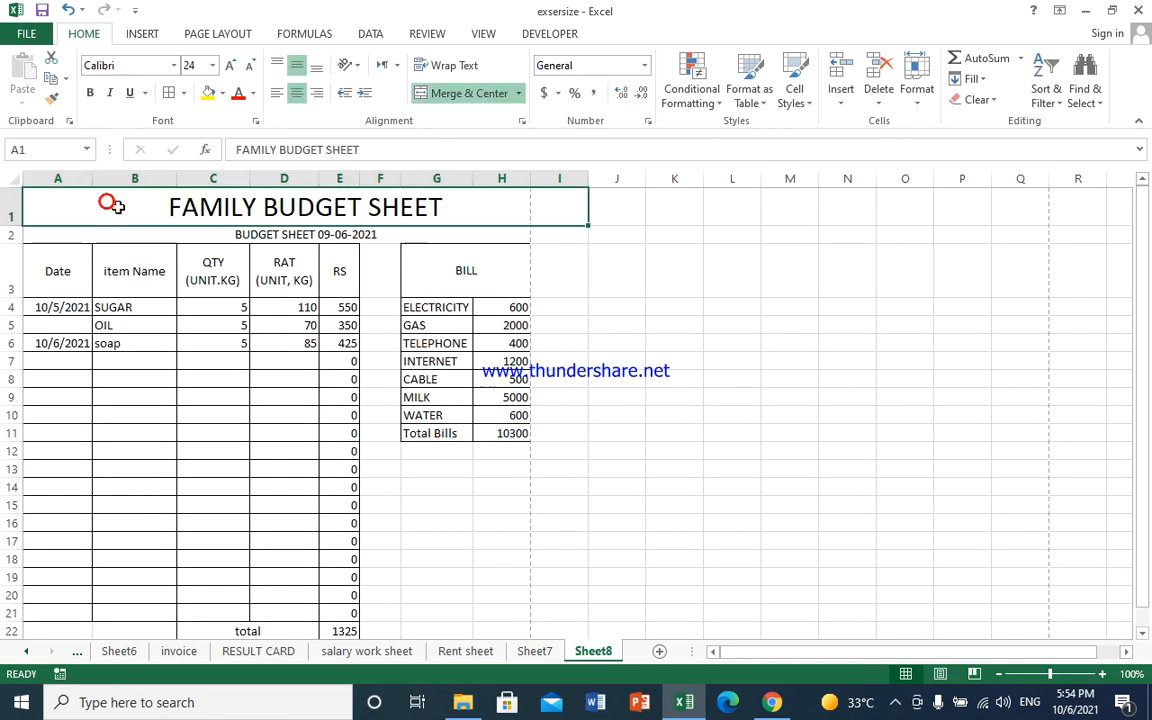
pyautogui.click(222, 93)
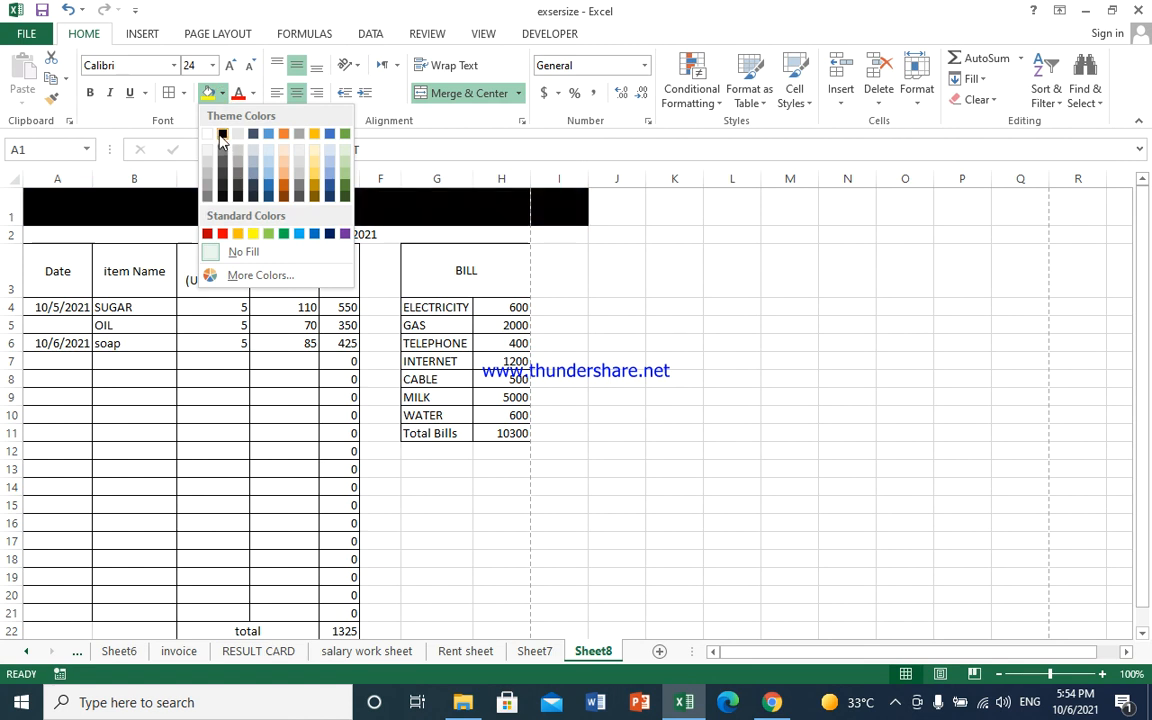
pyautogui.click(222, 137)
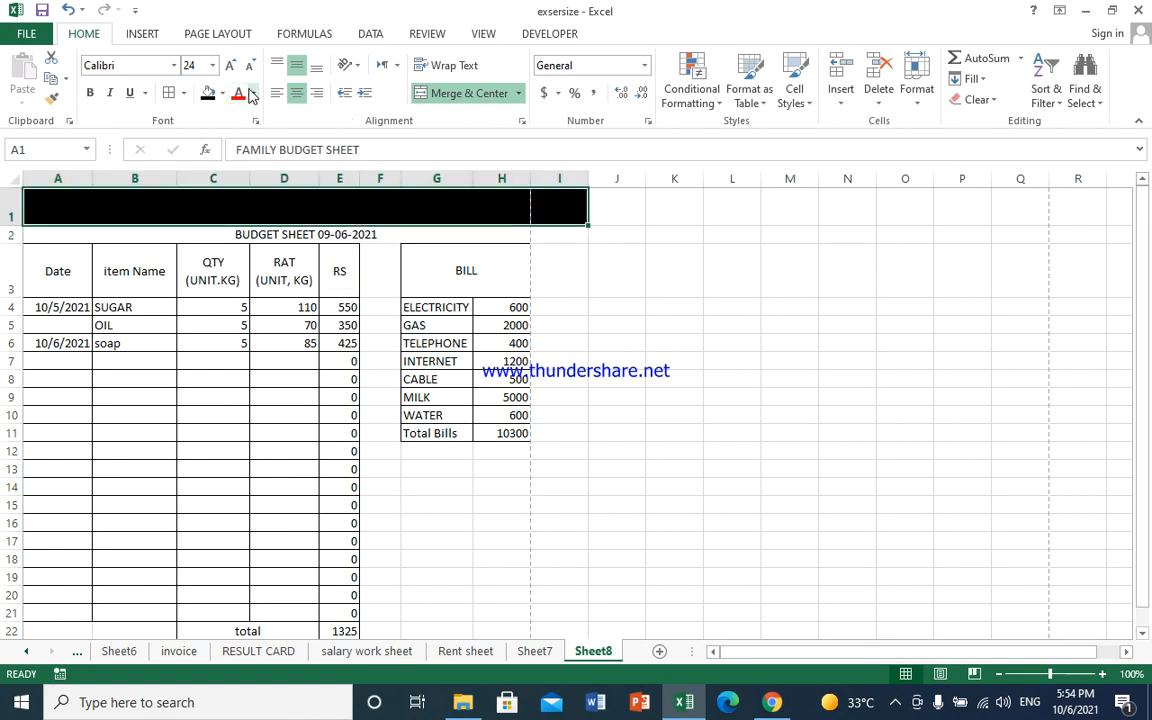
pyautogui.click(254, 93)
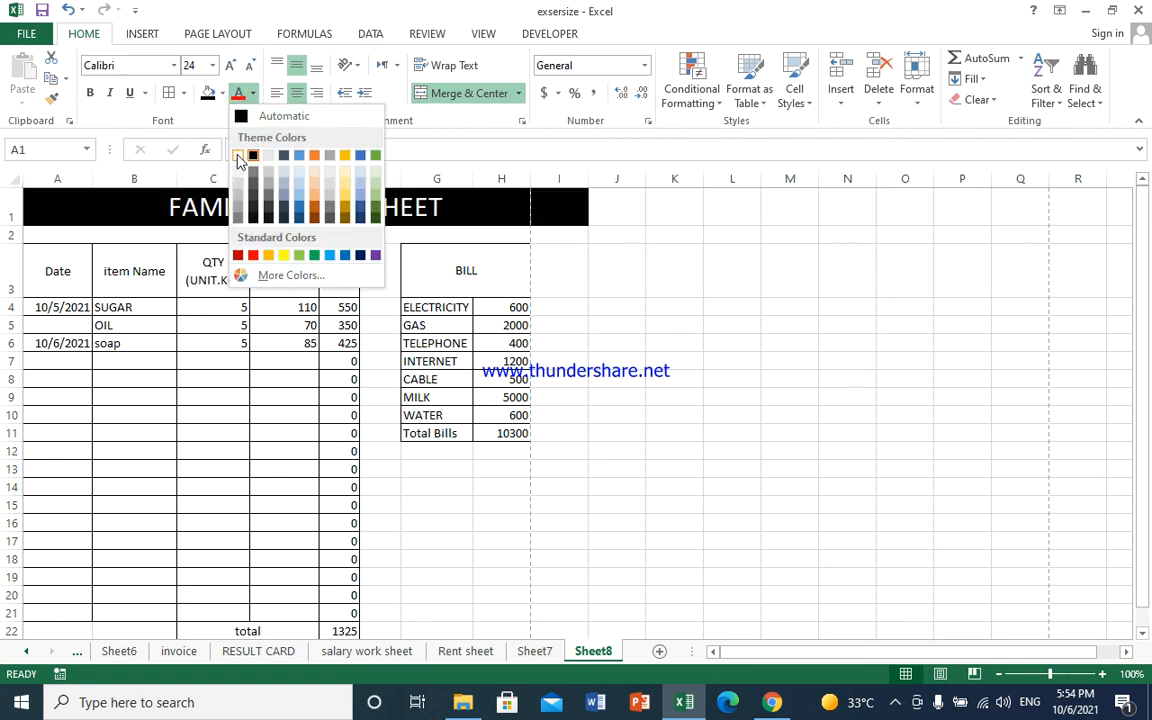
pyautogui.click(238, 153)
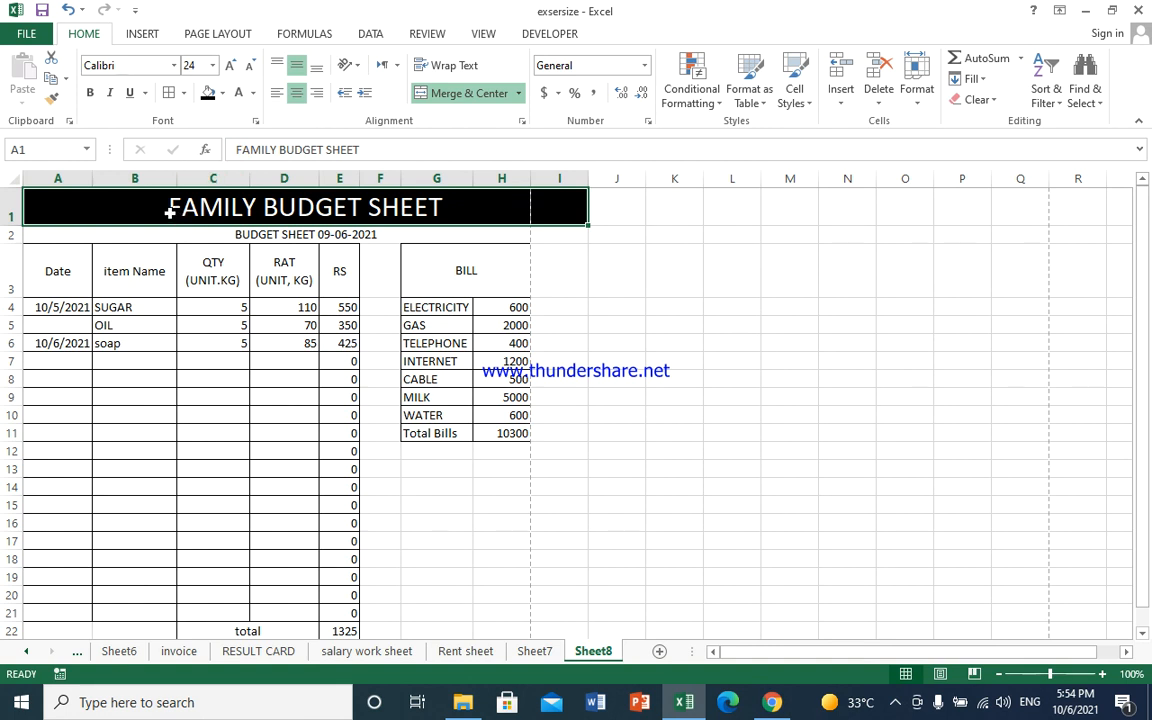
pyautogui.click(89, 92)
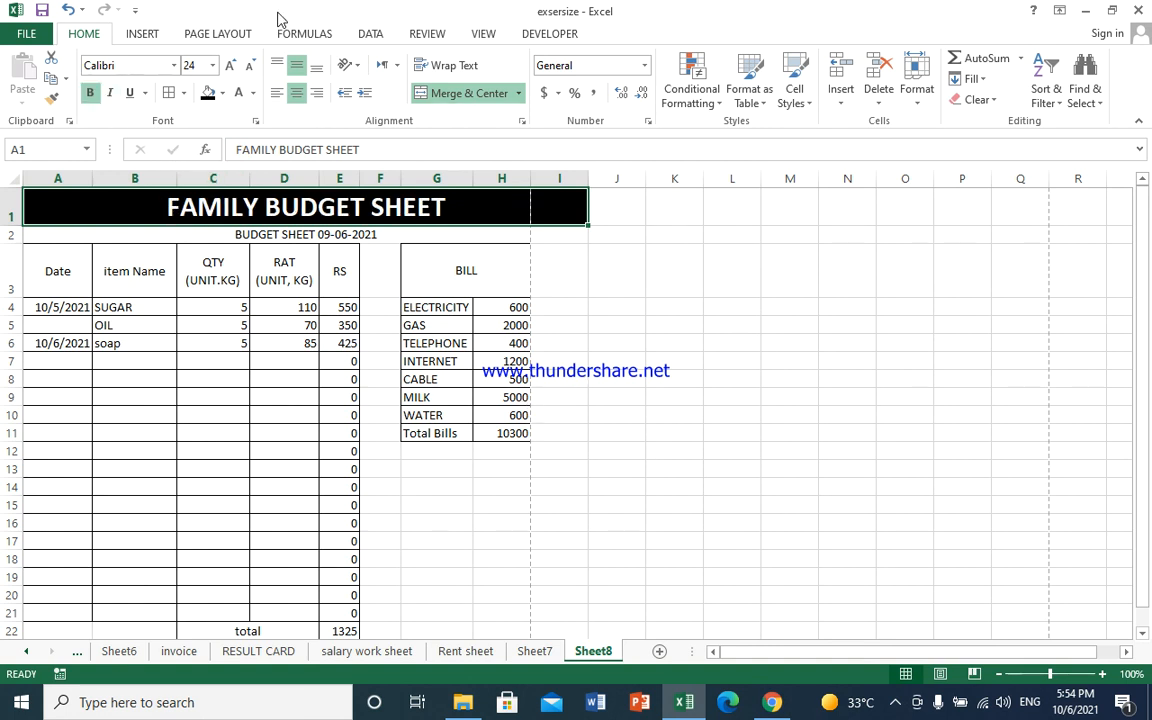
# - Set the sheet's print scale to 95% and check the page in the print preview
pyautogui.click(205, 33)
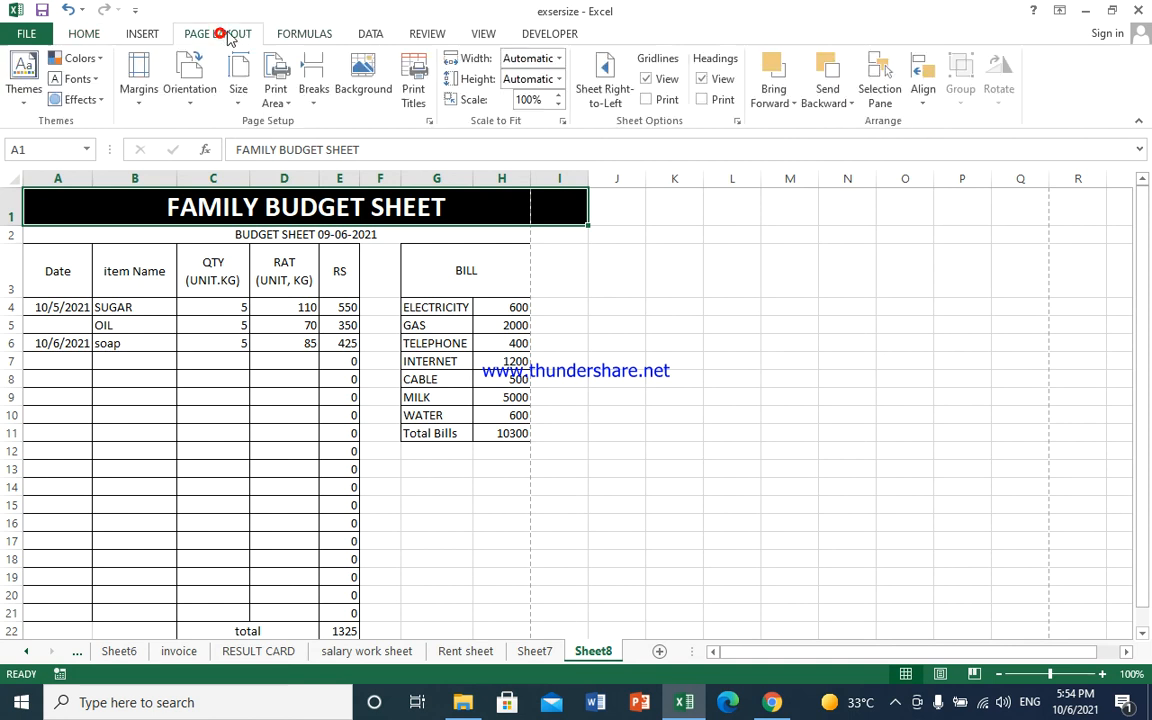
pyautogui.click(558, 104)
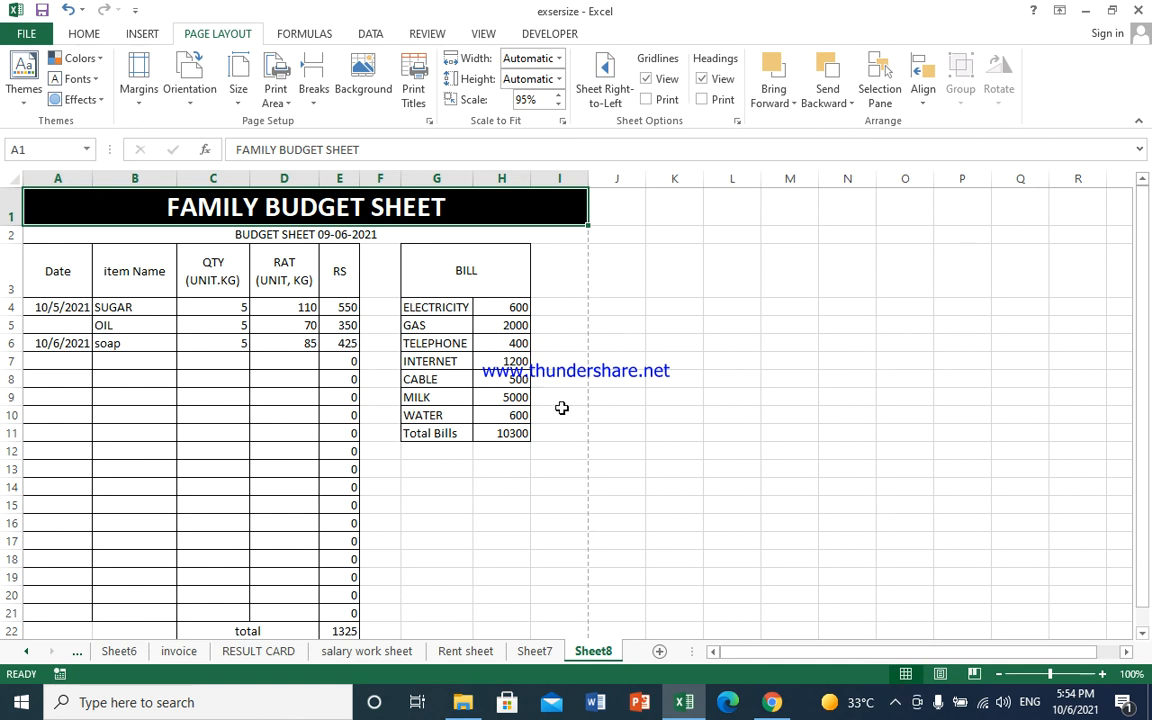
pyautogui.hotkey('ctrl', 'p')
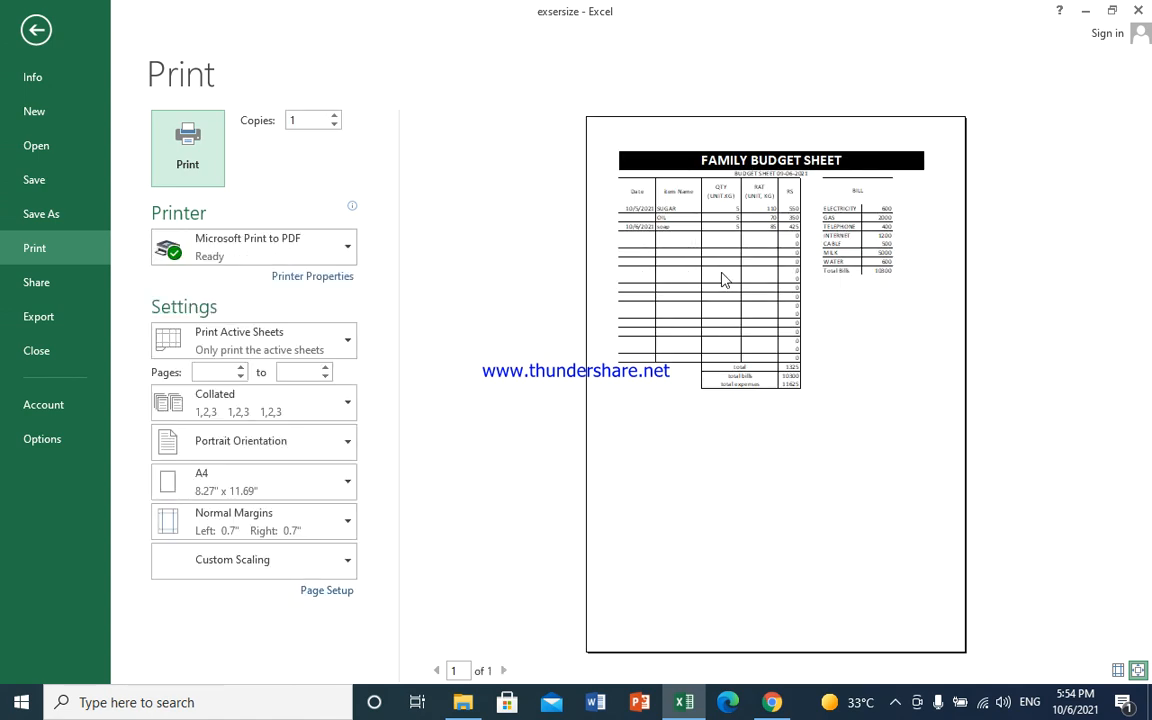
pyautogui.click(34, 30)
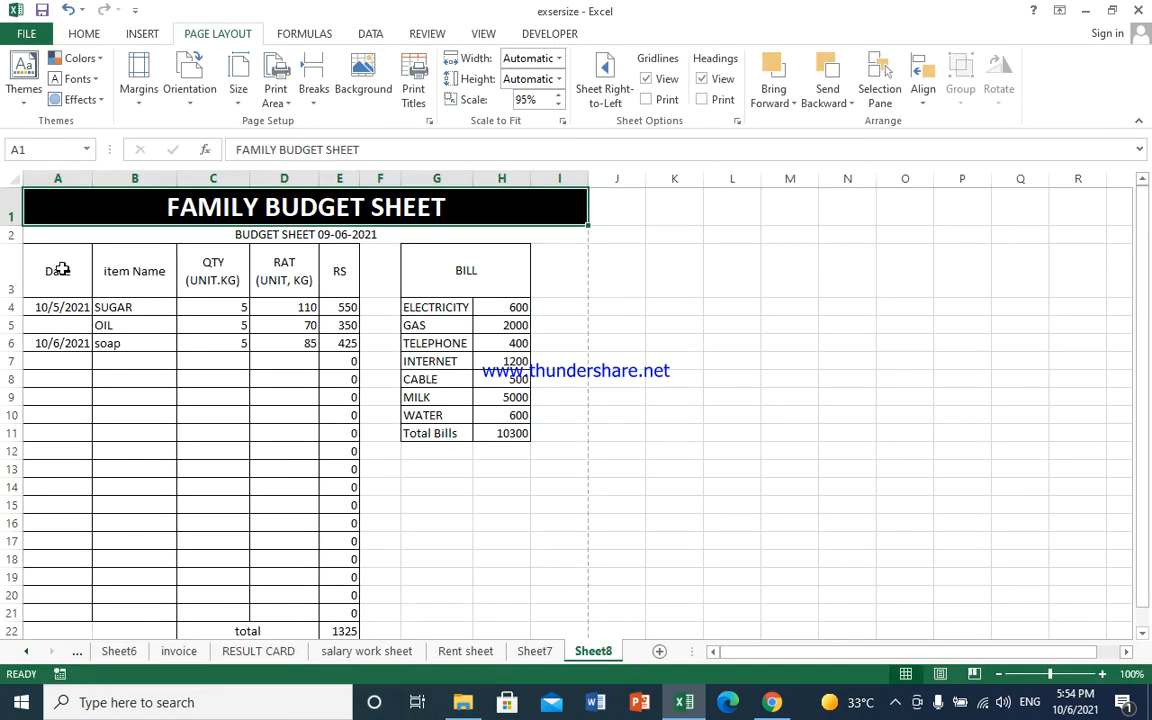
# - Apply all borders to the Date column cells A3:A21
pyautogui.moveTo(41, 249); pyautogui.dragTo(62, 504)
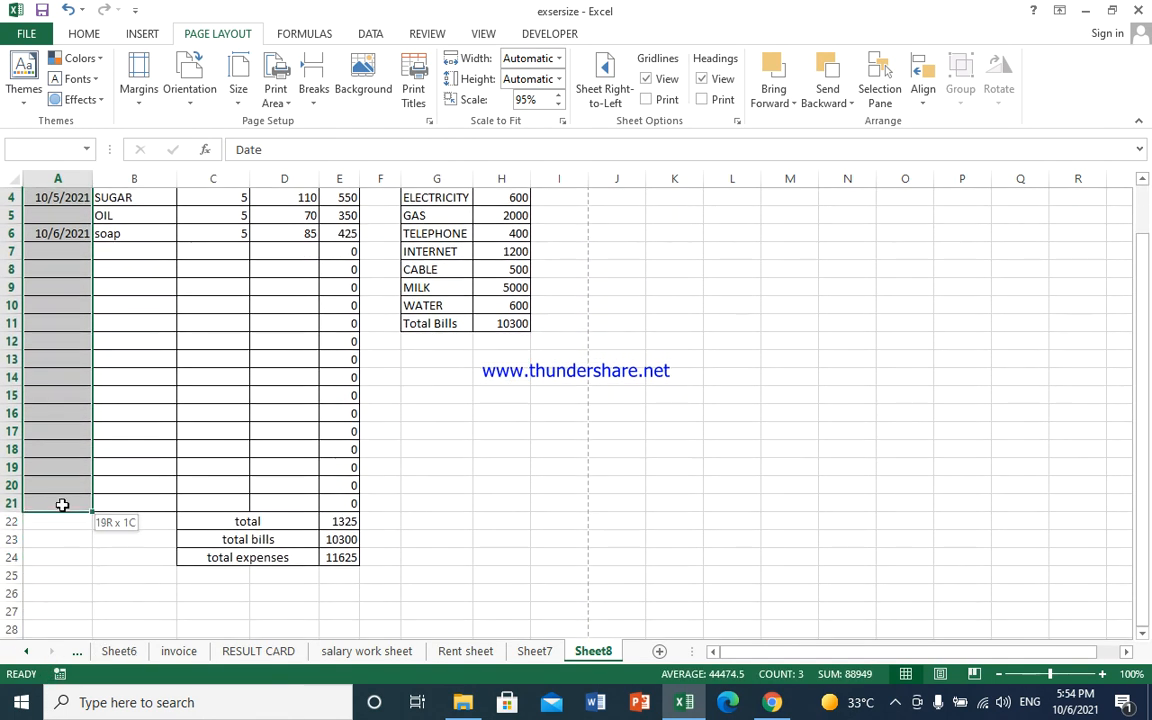
pyautogui.click(86, 33)
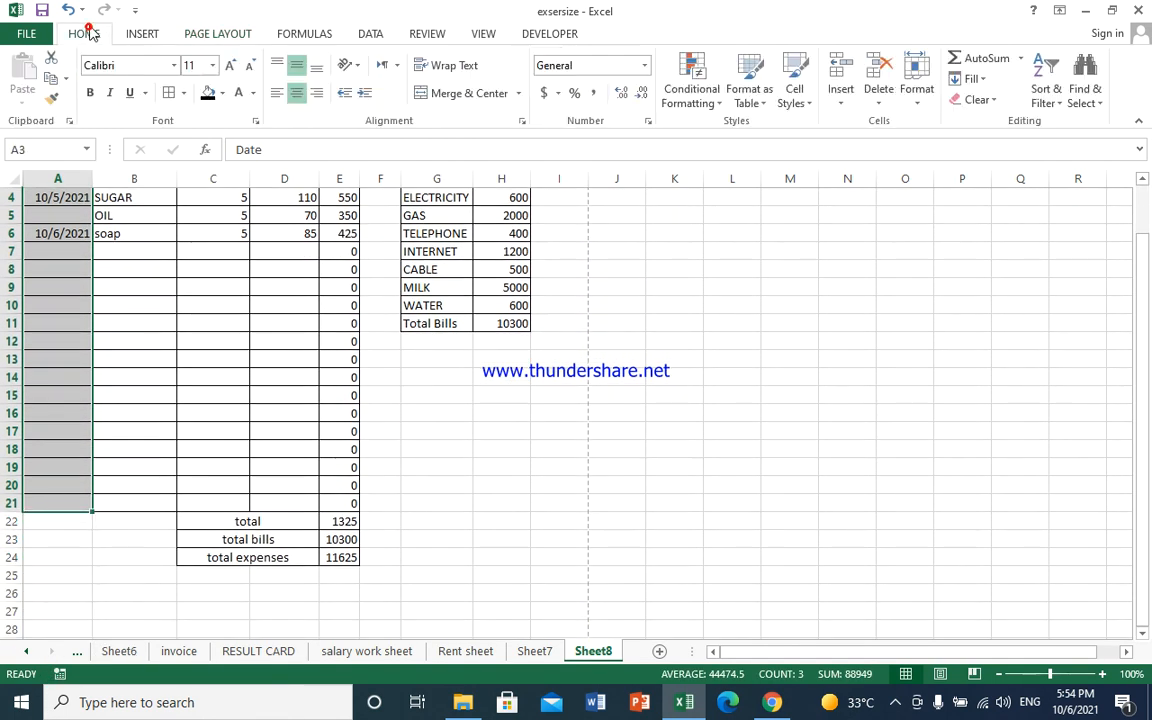
pyautogui.click(169, 93)
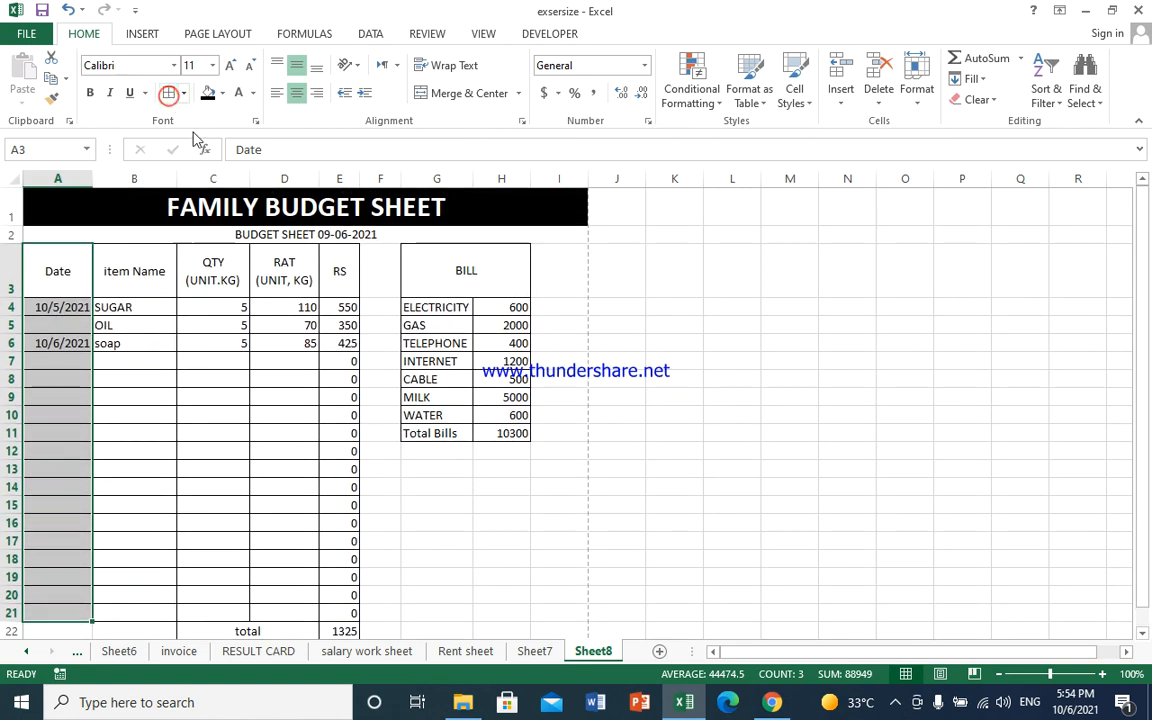
pyautogui.click(447, 505)
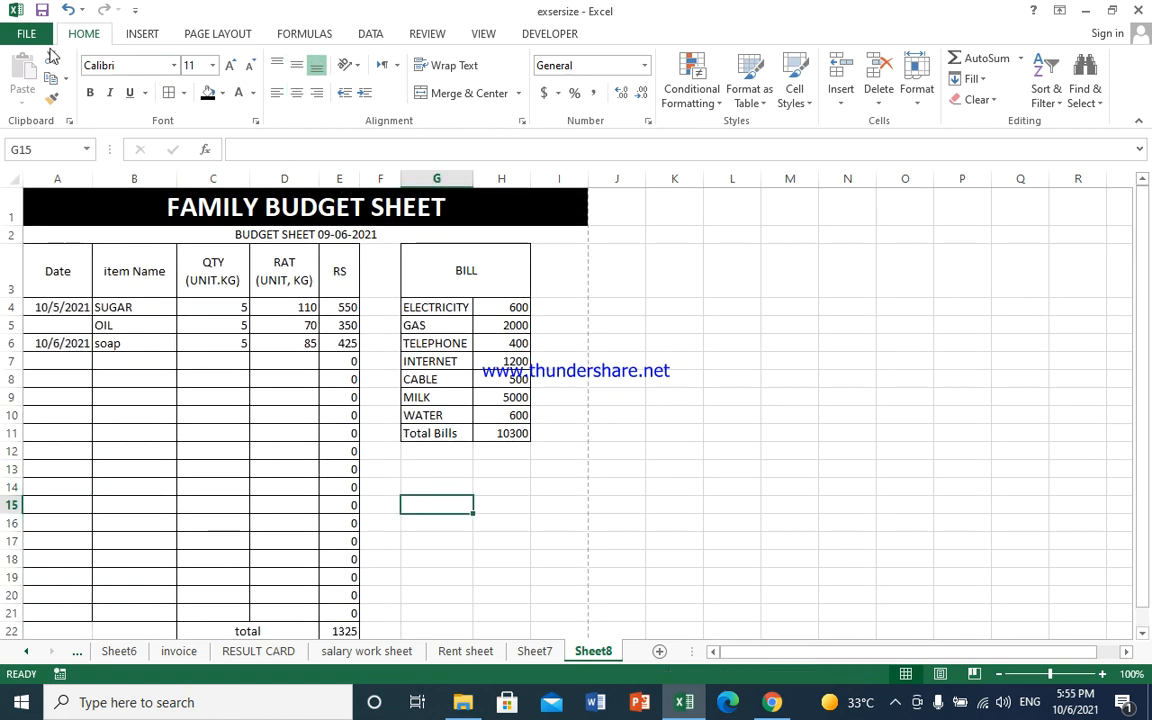
# - Center the sheet horizontally on the printed page through the custom margins and check the print preview
pyautogui.click(222, 35)
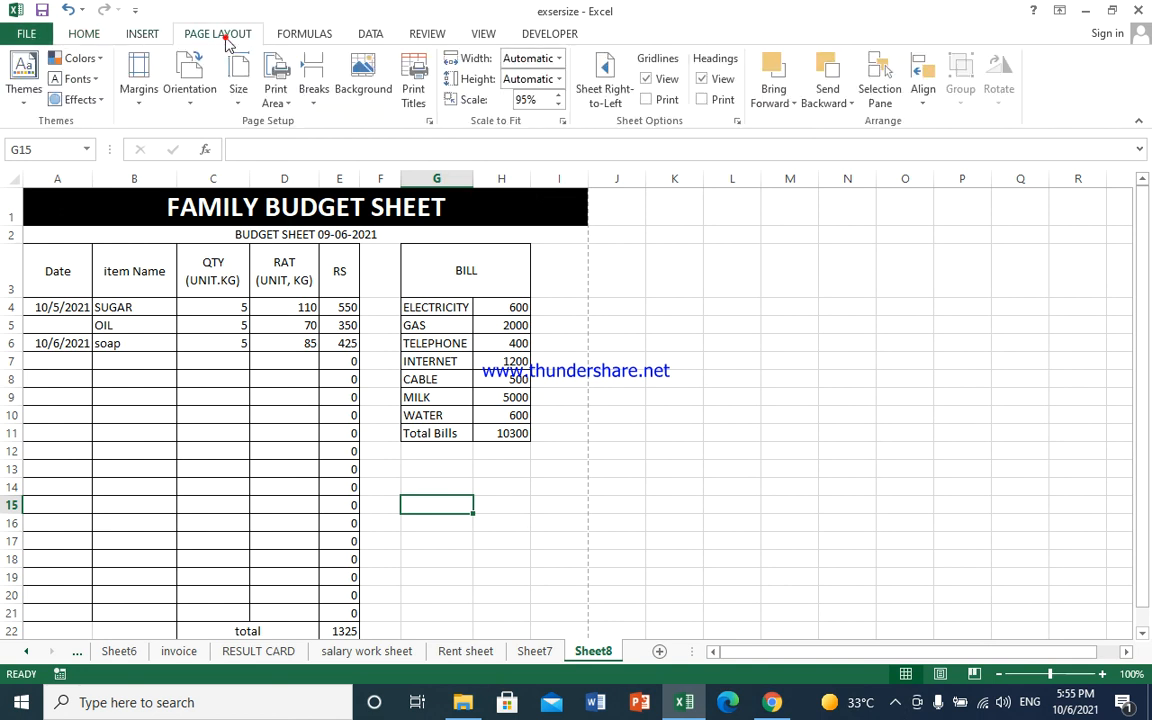
pyautogui.click(129, 105)
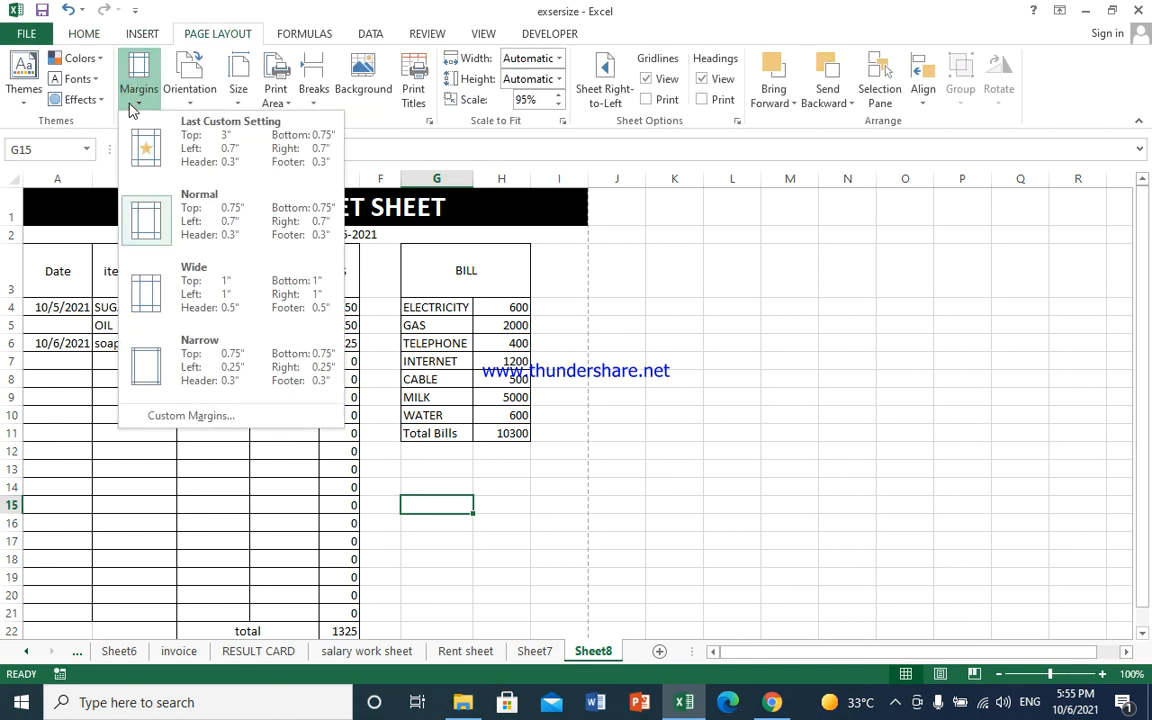
pyautogui.click(235, 422)
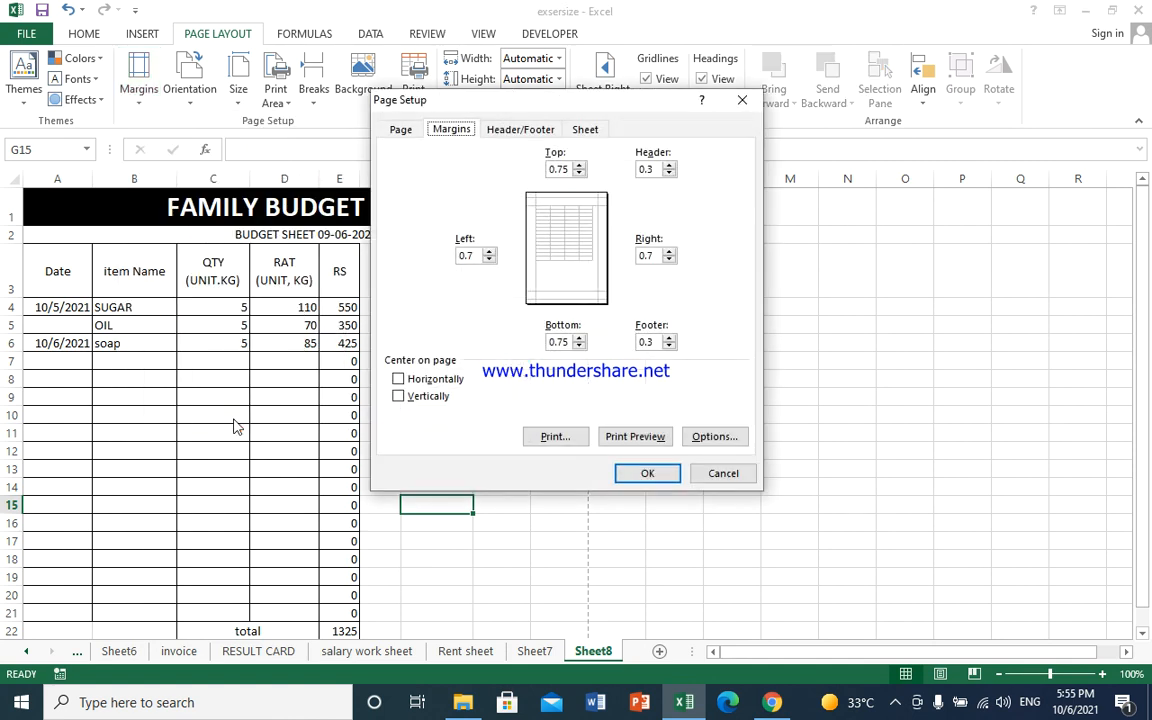
pyautogui.click(398, 379)
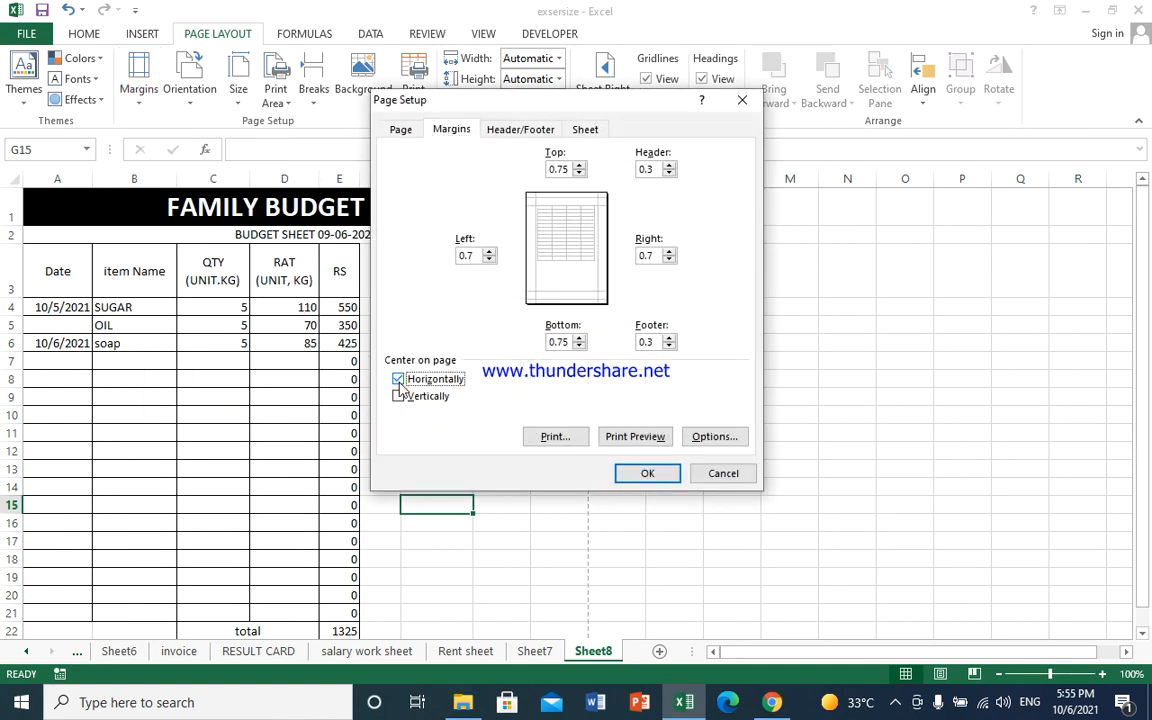
pyautogui.click(654, 474)
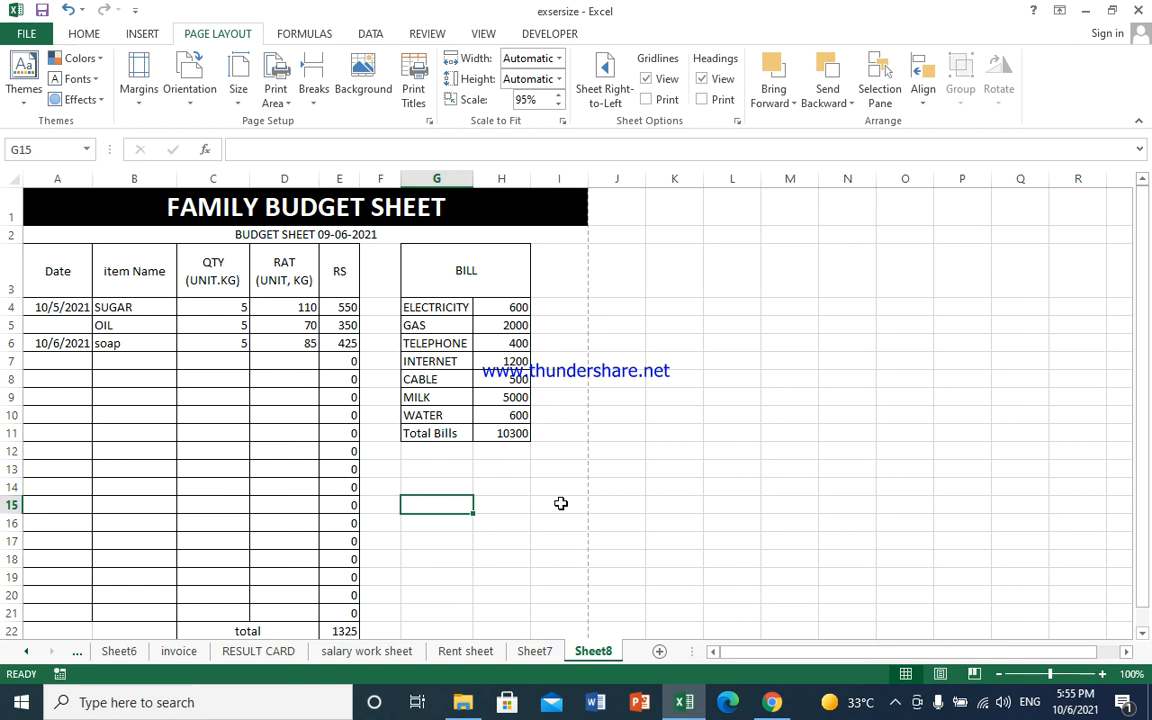
pyautogui.hotkey('ctrl', 'p')
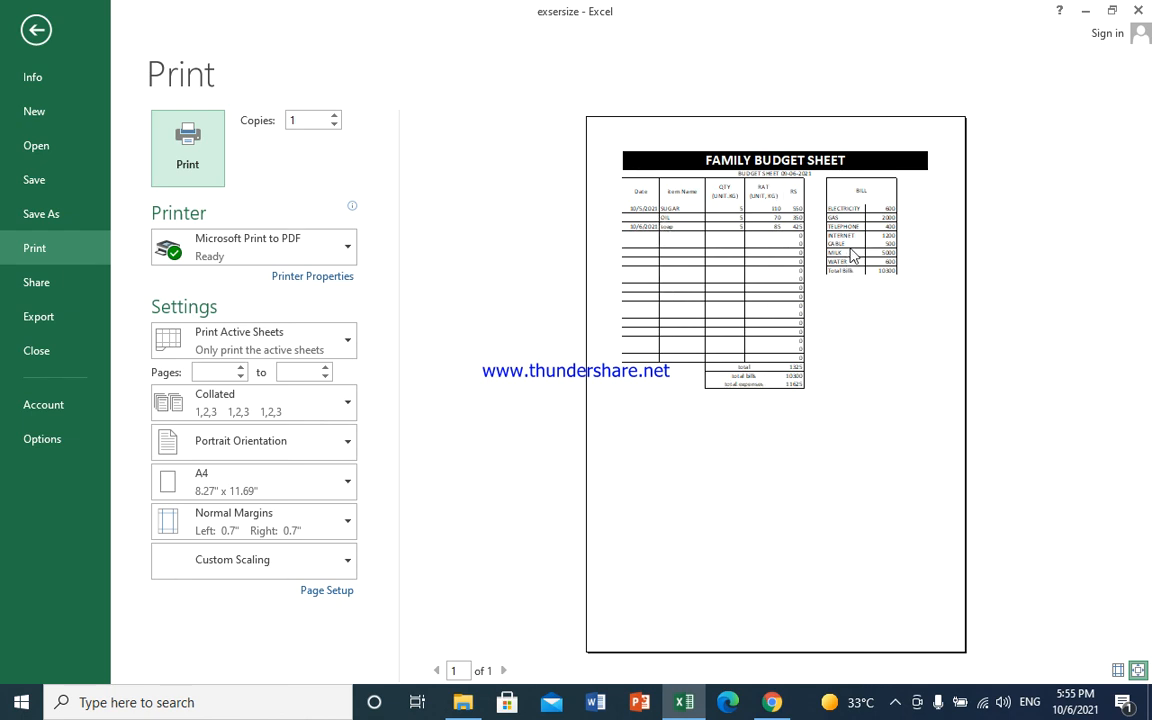
pyautogui.click(36, 30)
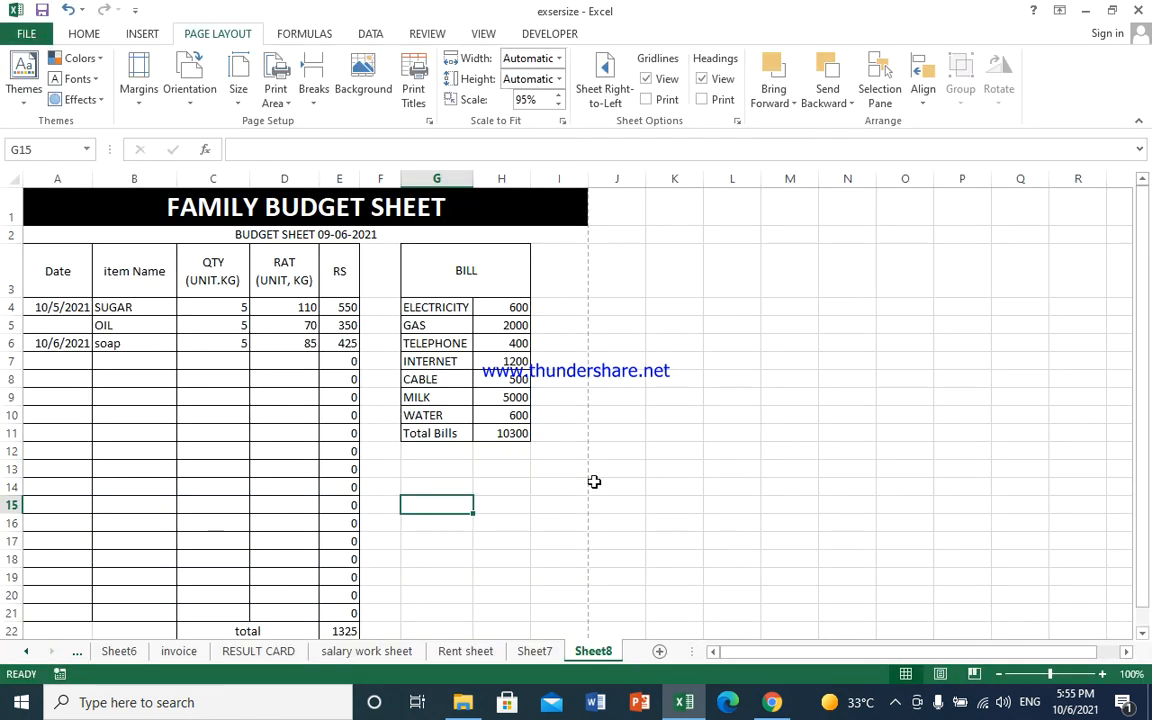